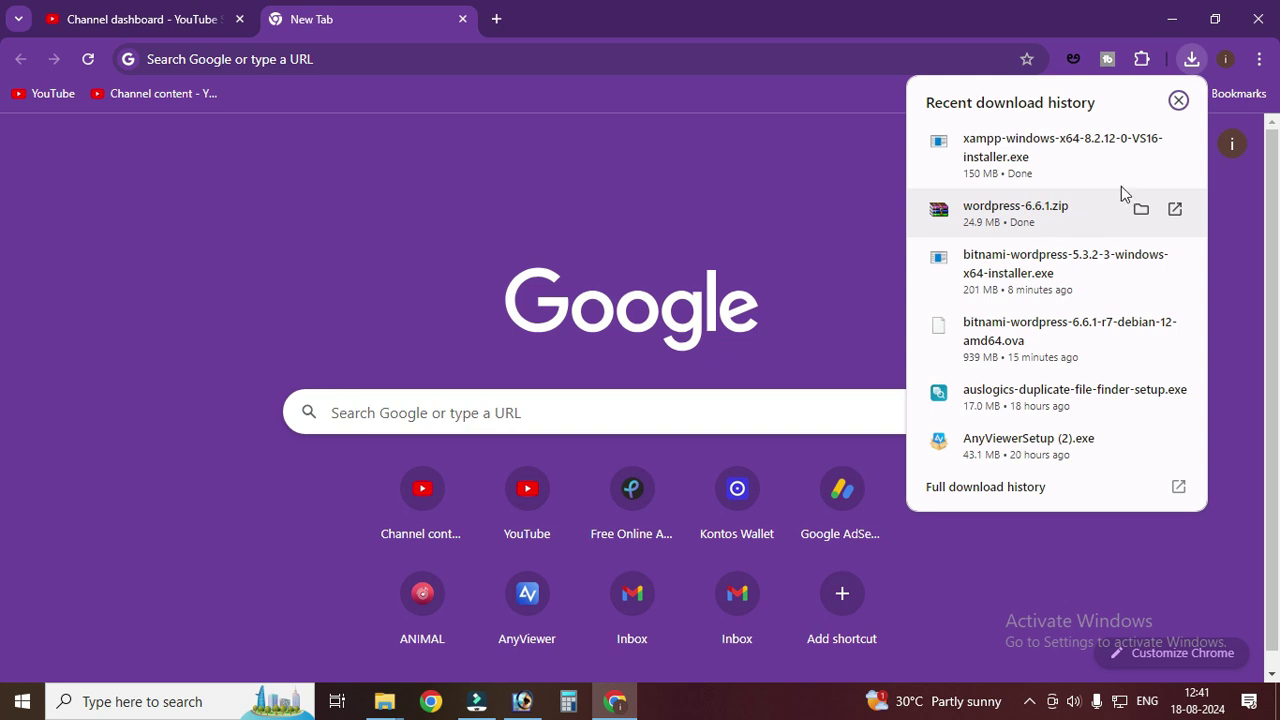
# - Run the downloaded XAMPP installer from Downloads, then minimize Explorer and Chrome to reveal its warning
pyautogui.click(1141, 144)
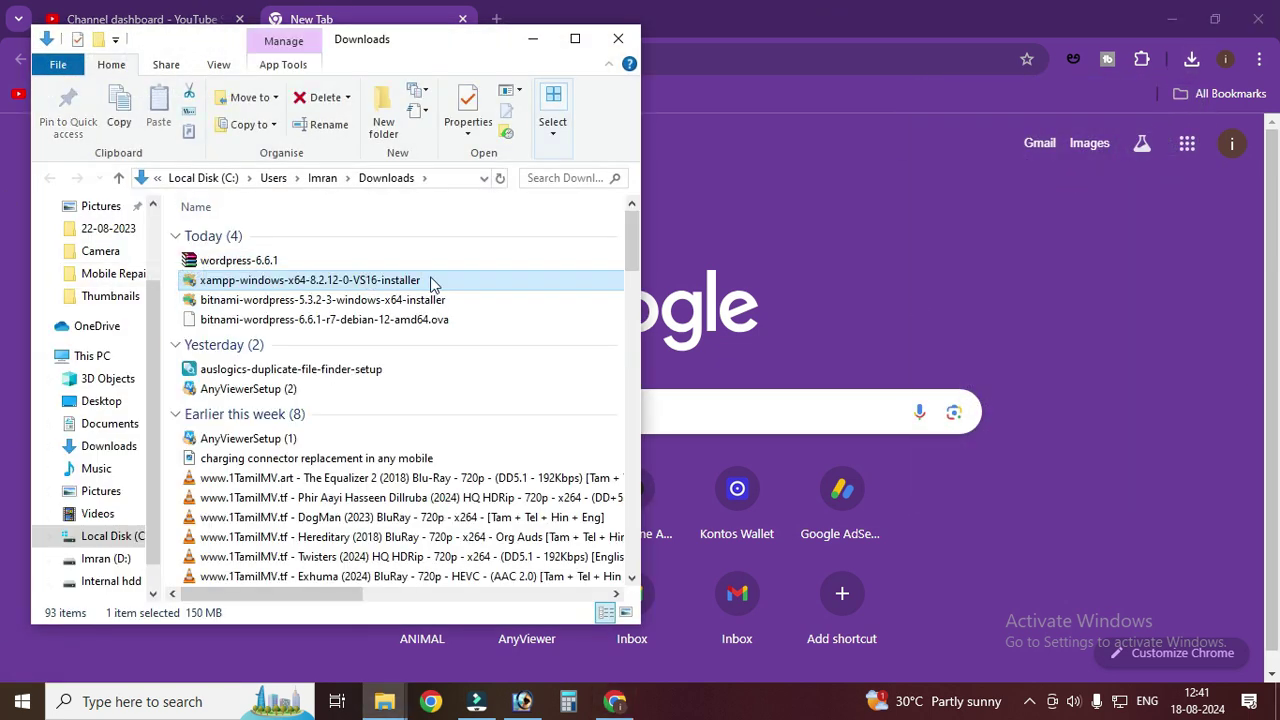
pyautogui.rightClick(430, 282)
pyautogui.click(470, 229)
pyautogui.click(533, 40)
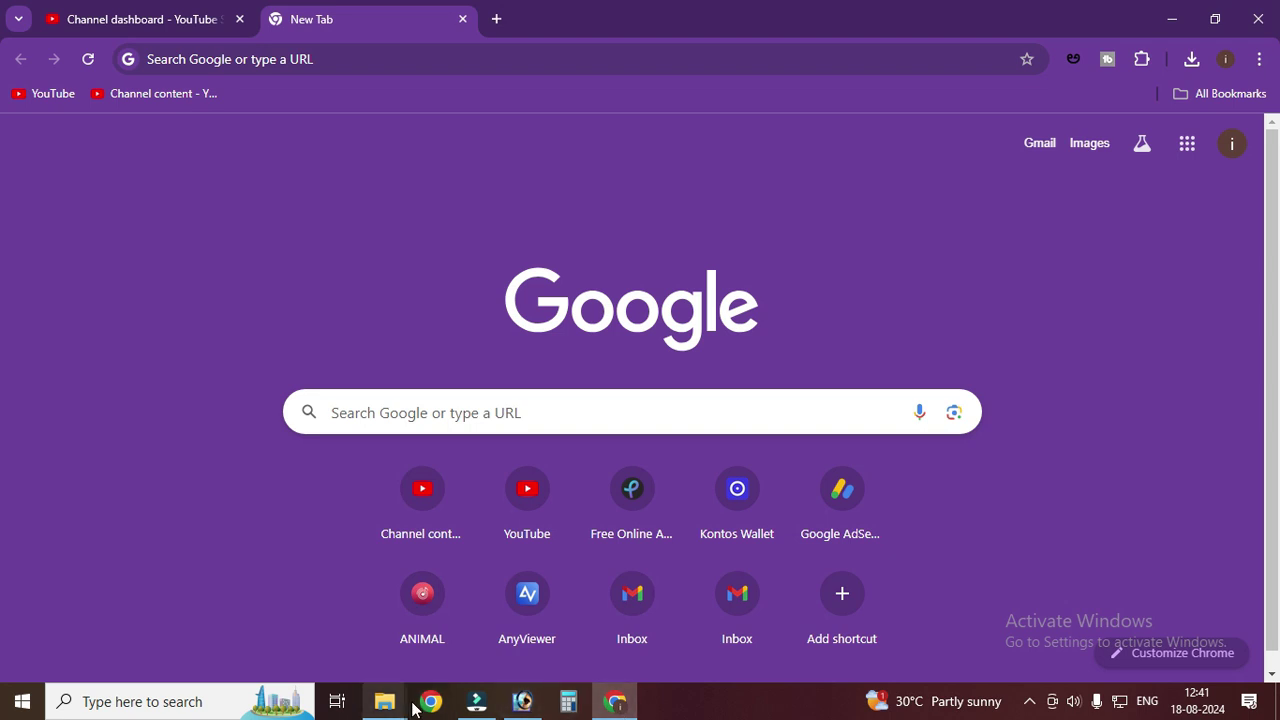
pyautogui.click(1172, 19)
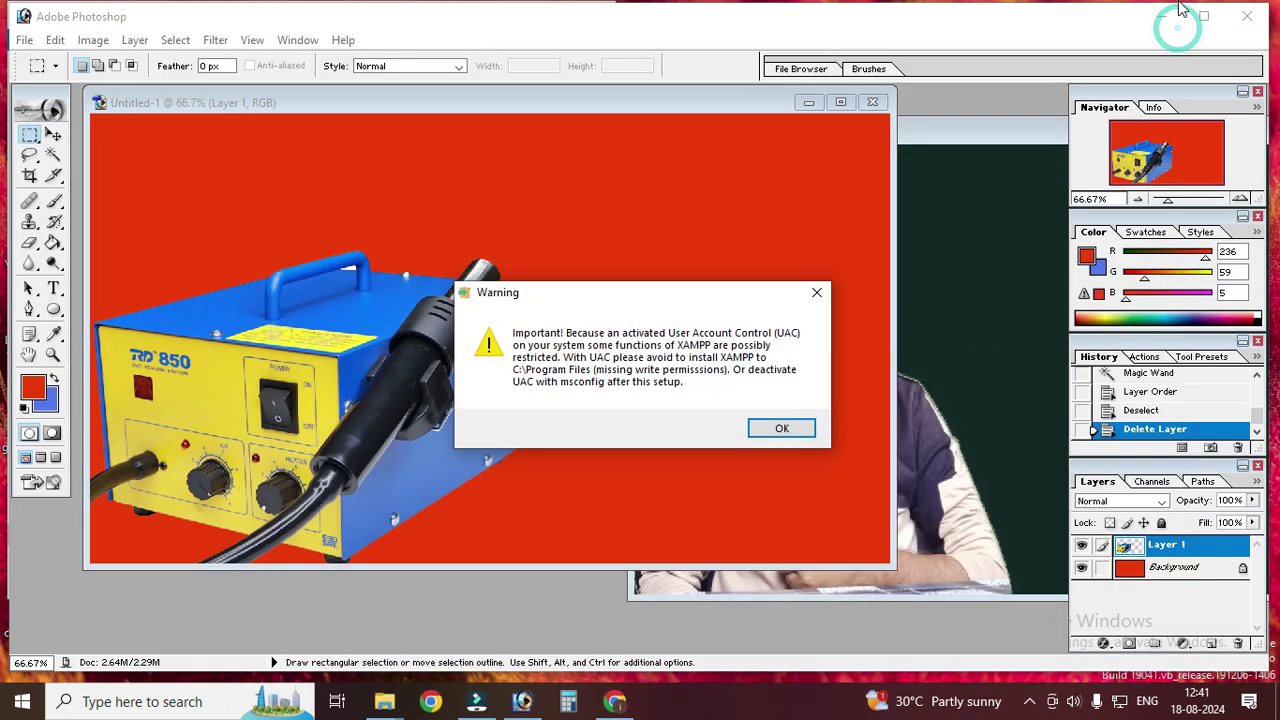
# - Accept the warning and install XAMPP with all components into C:\xampp, in English
pyautogui.click(781, 429)
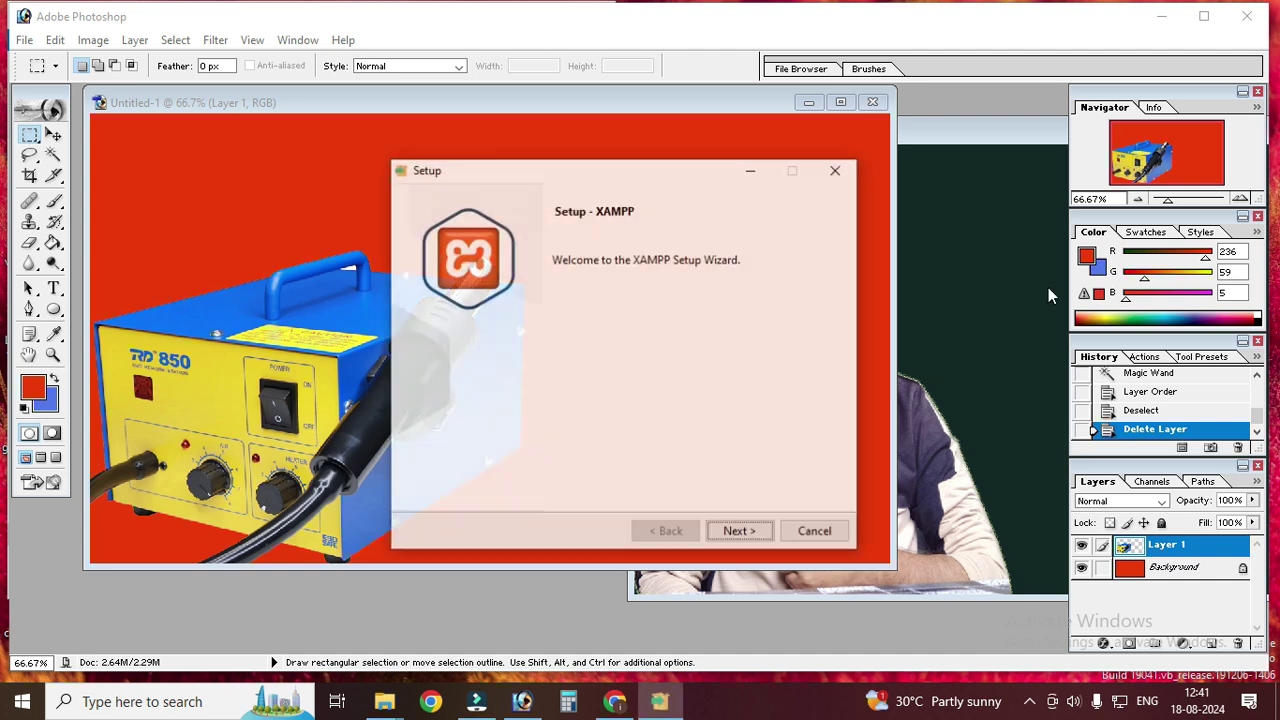
pyautogui.click(740, 533)
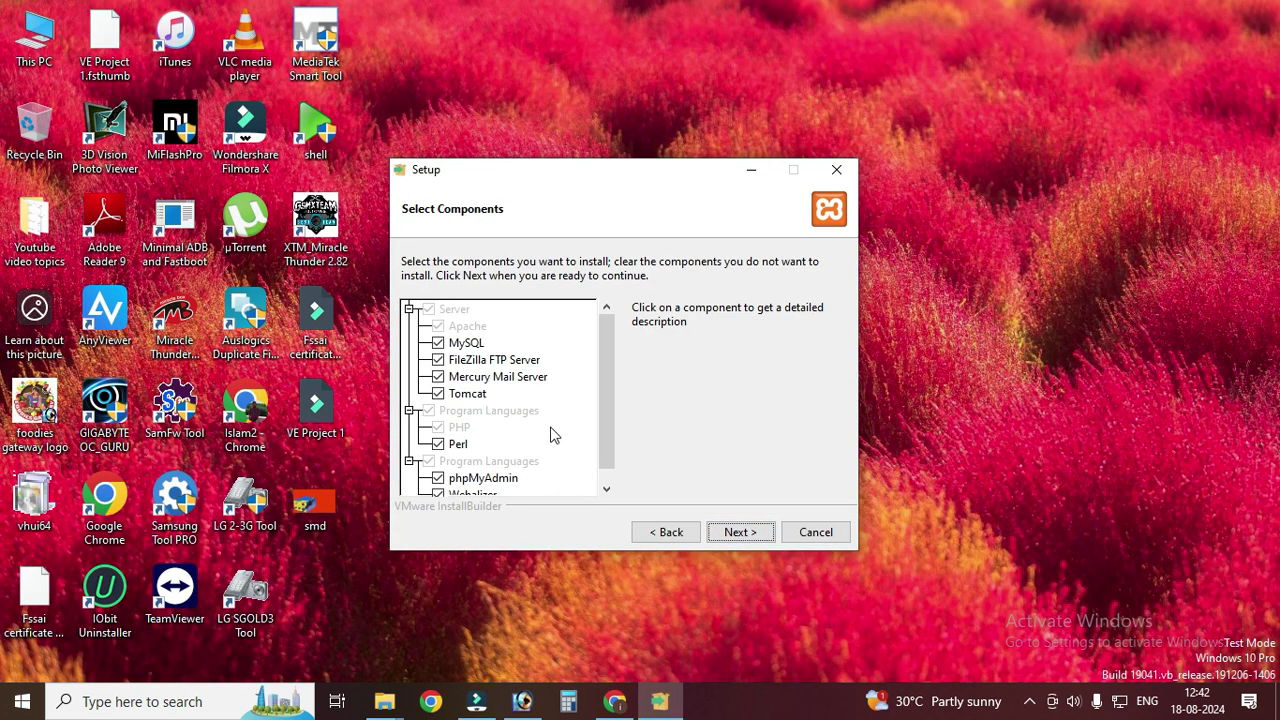
pyautogui.scroll(-1, 603, 394)
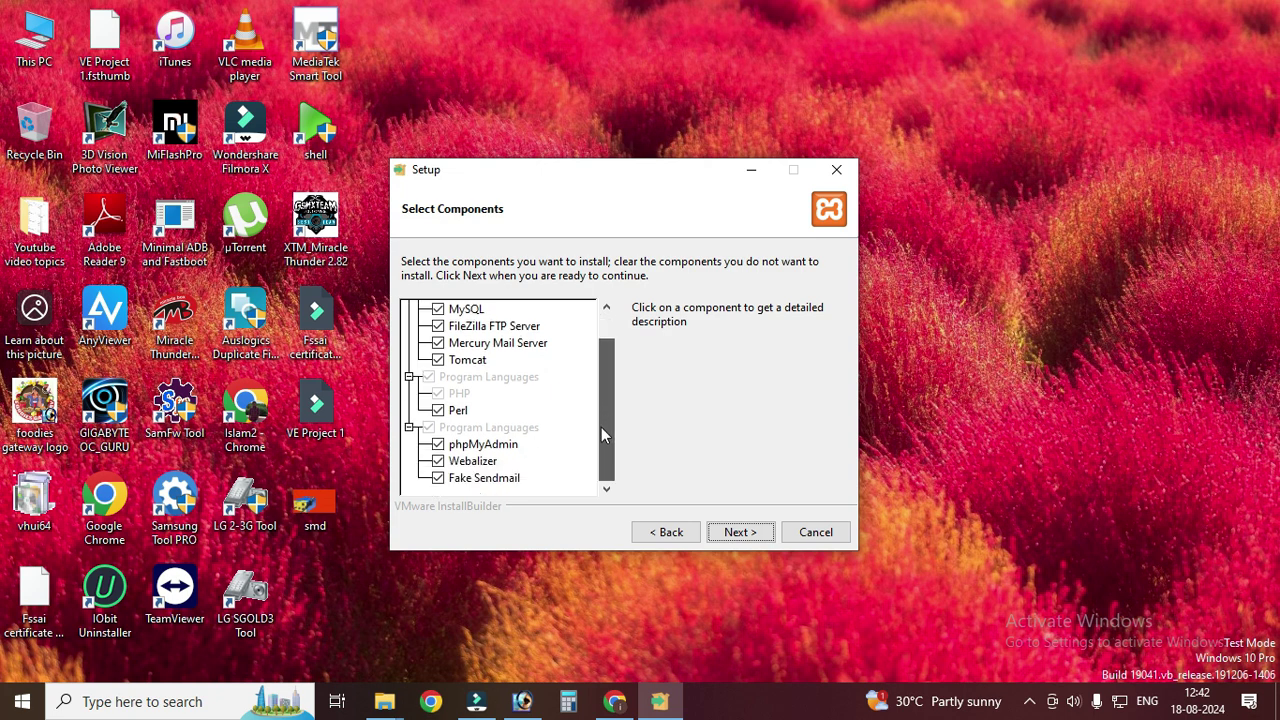
pyautogui.click(738, 538)
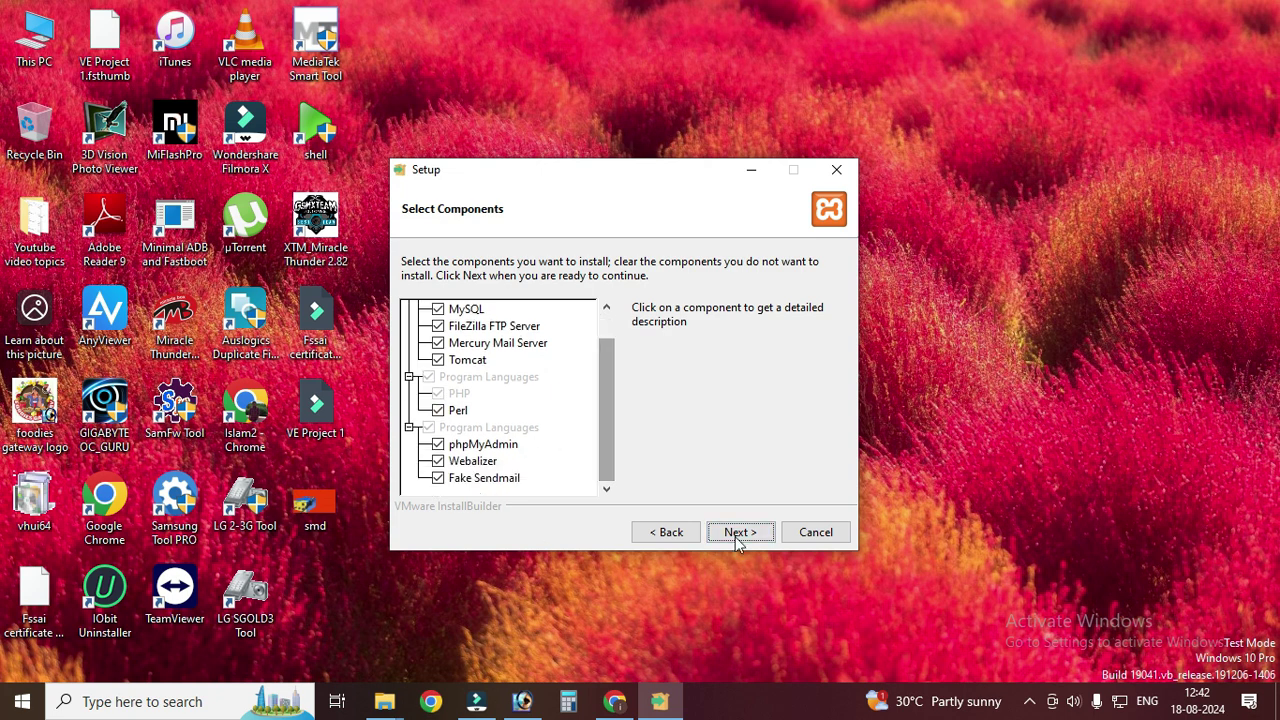
pyautogui.click(740, 540)
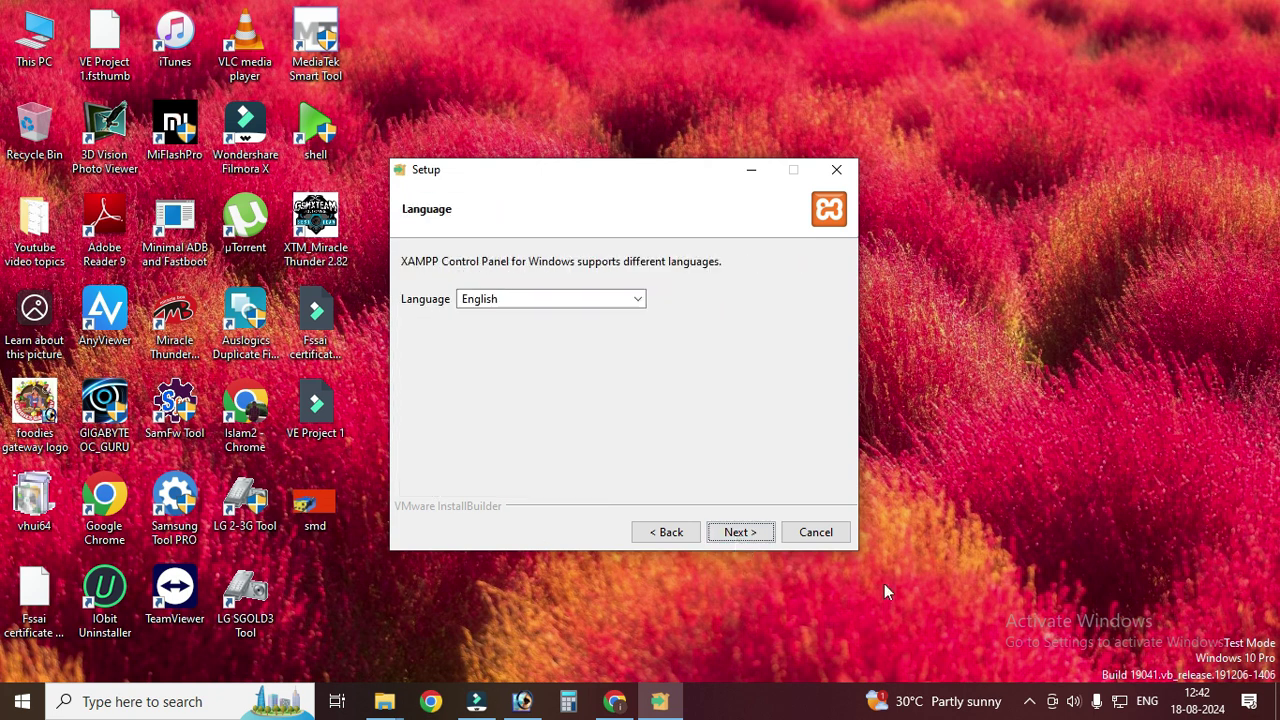
pyautogui.click(735, 540)
pyautogui.click(732, 539)
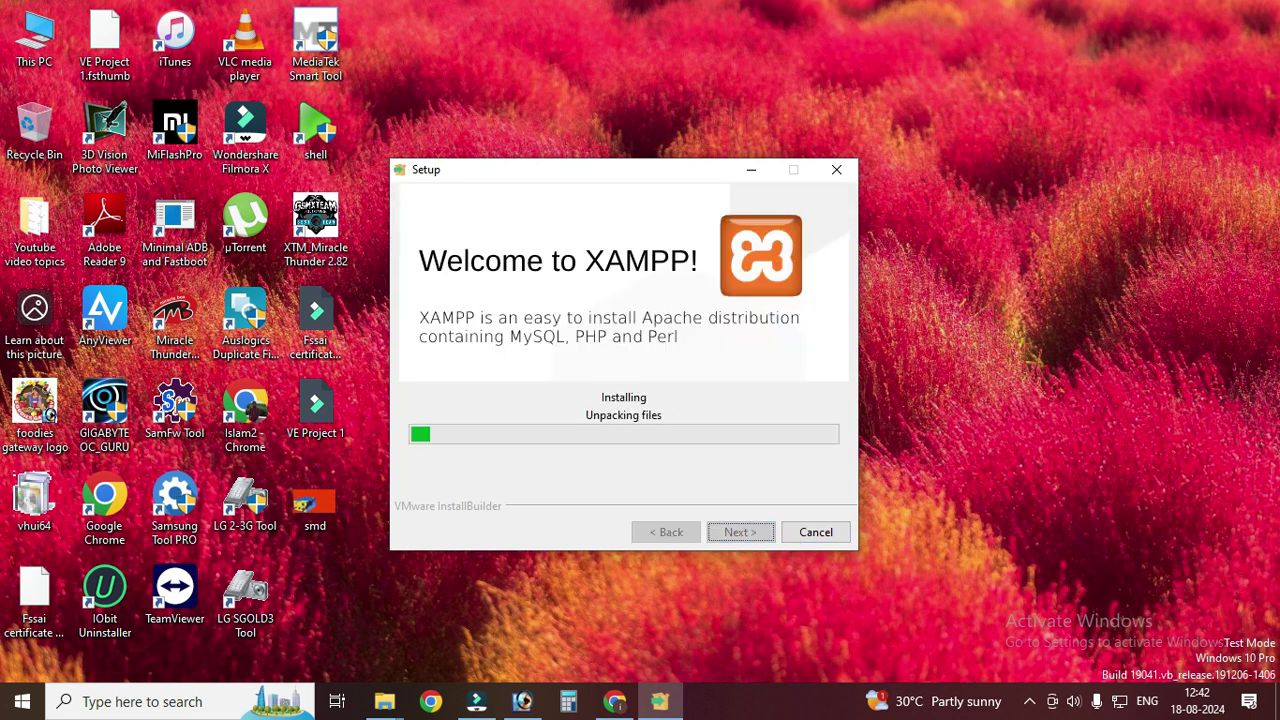
pyautogui.click(384, 701)
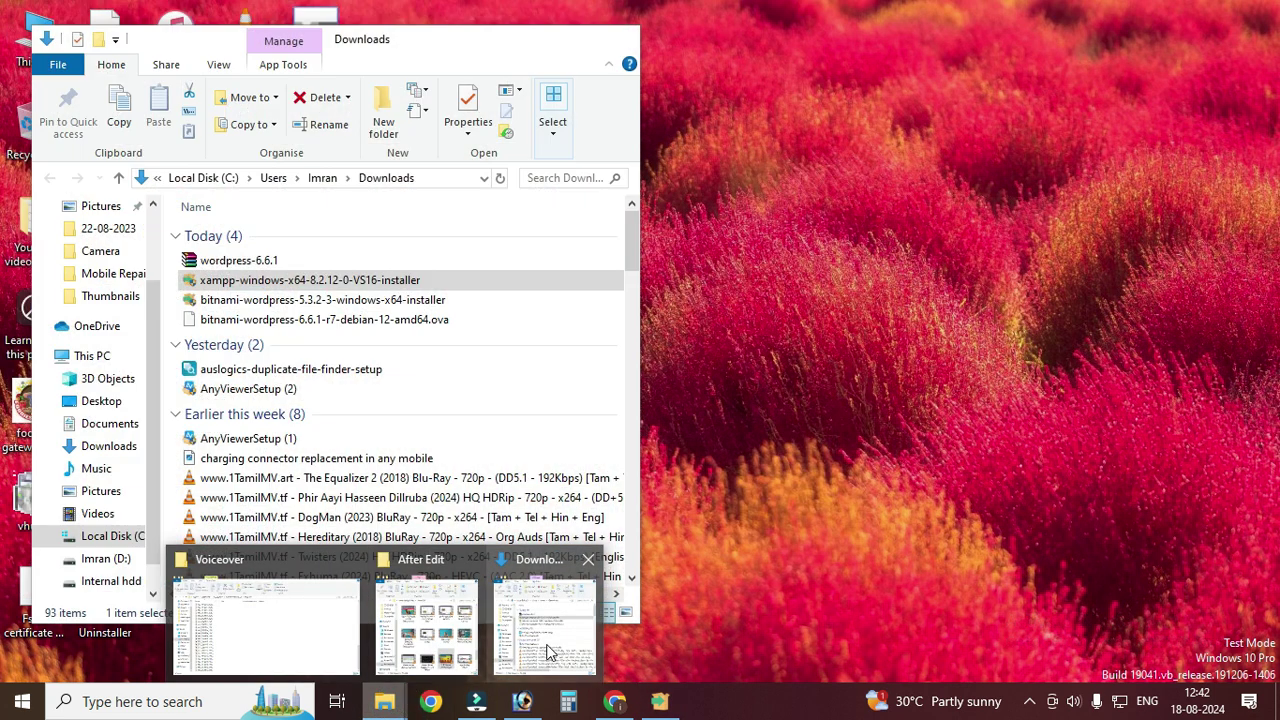
# - Move the wordpress-6.6.1 zip from Downloads into a new folder under Music
pyautogui.click(544, 625)
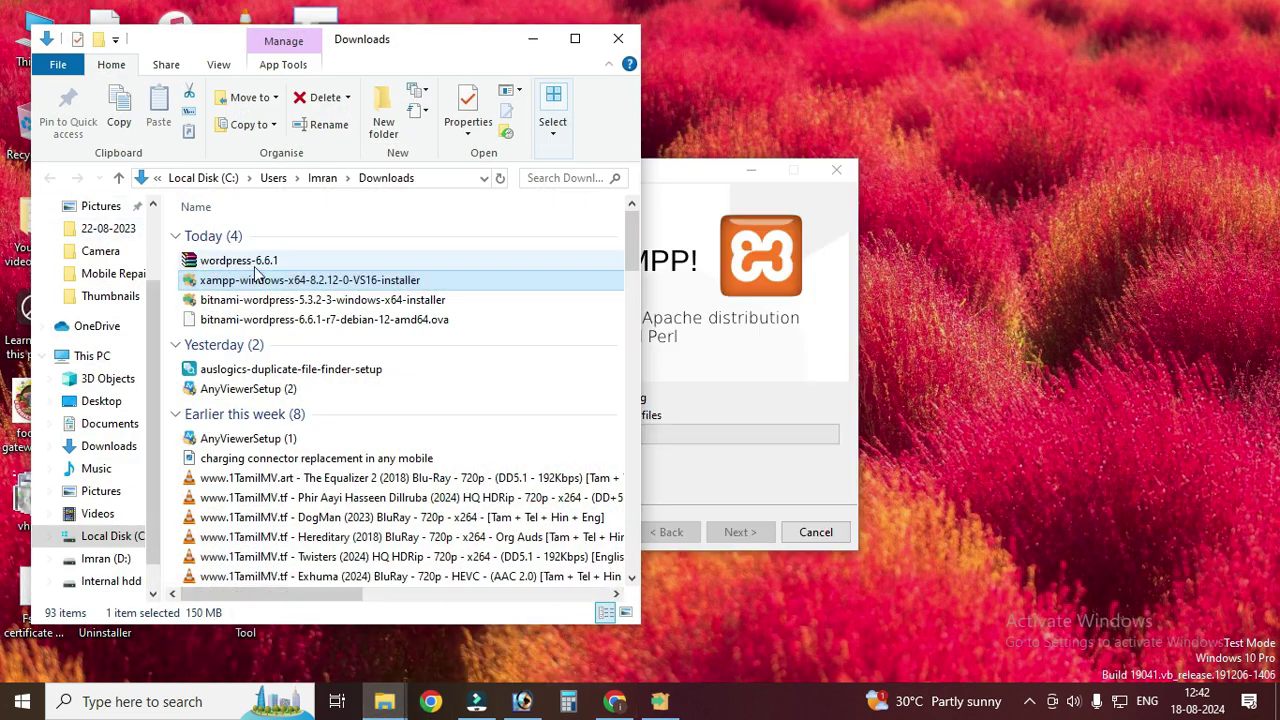
pyautogui.click(253, 261)
pyautogui.rightClick(253, 261)
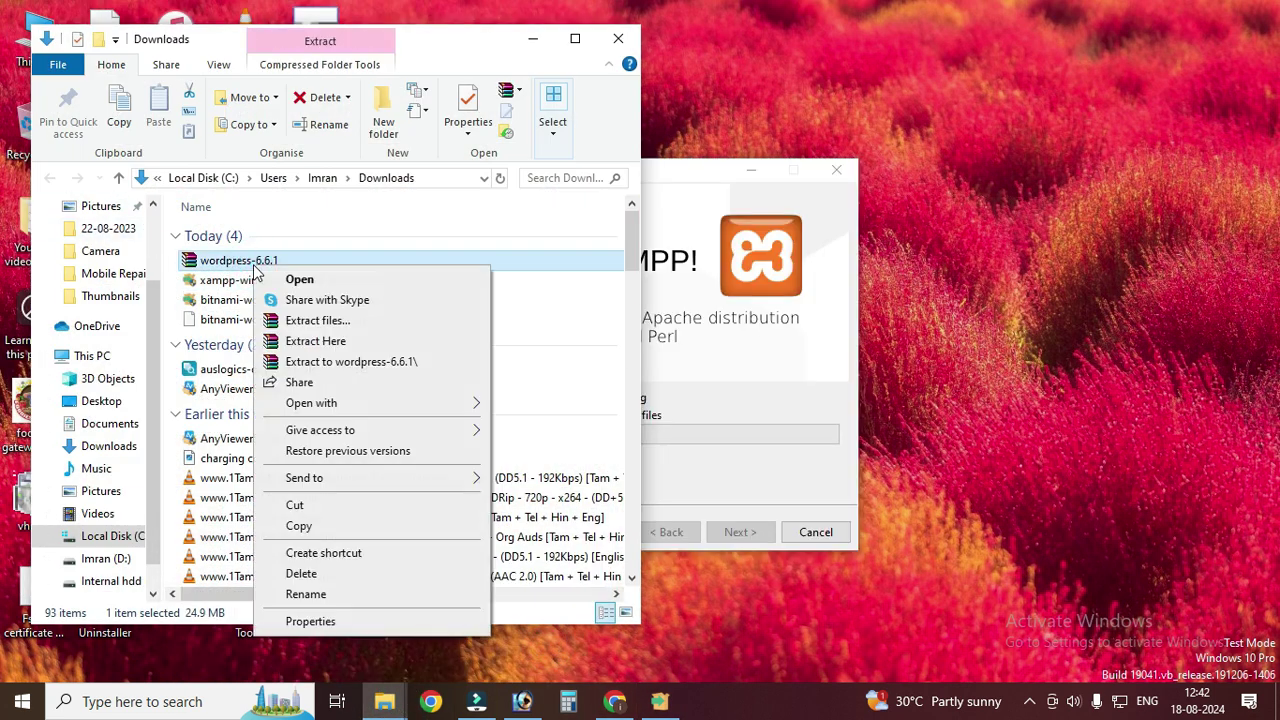
pyautogui.click(297, 505)
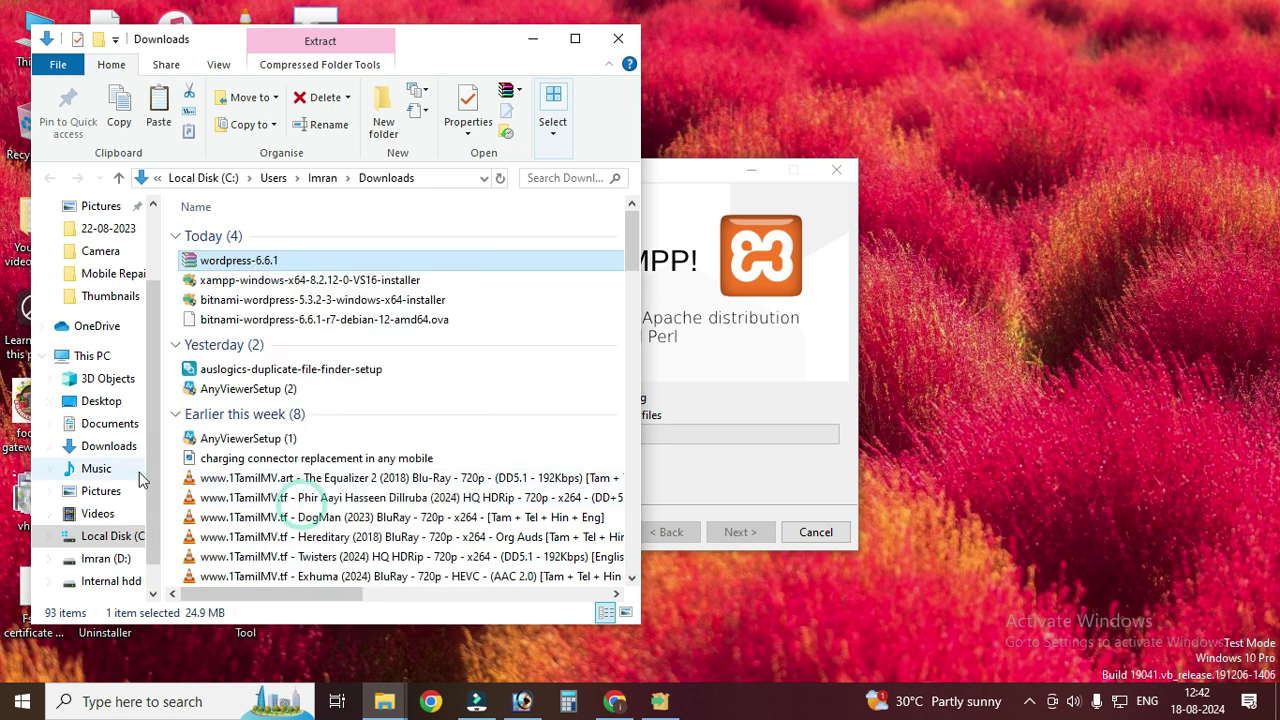
pyautogui.click(98, 468)
pyautogui.rightClick(276, 390)
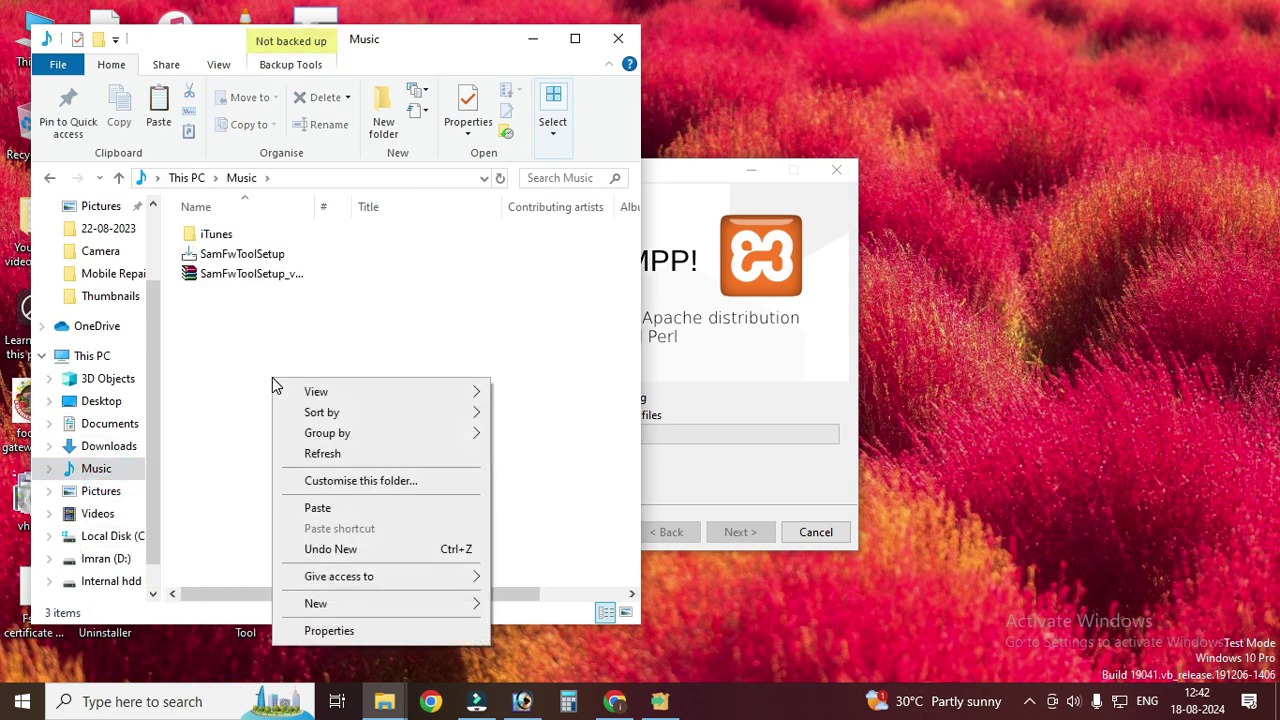
pyautogui.click(337, 603)
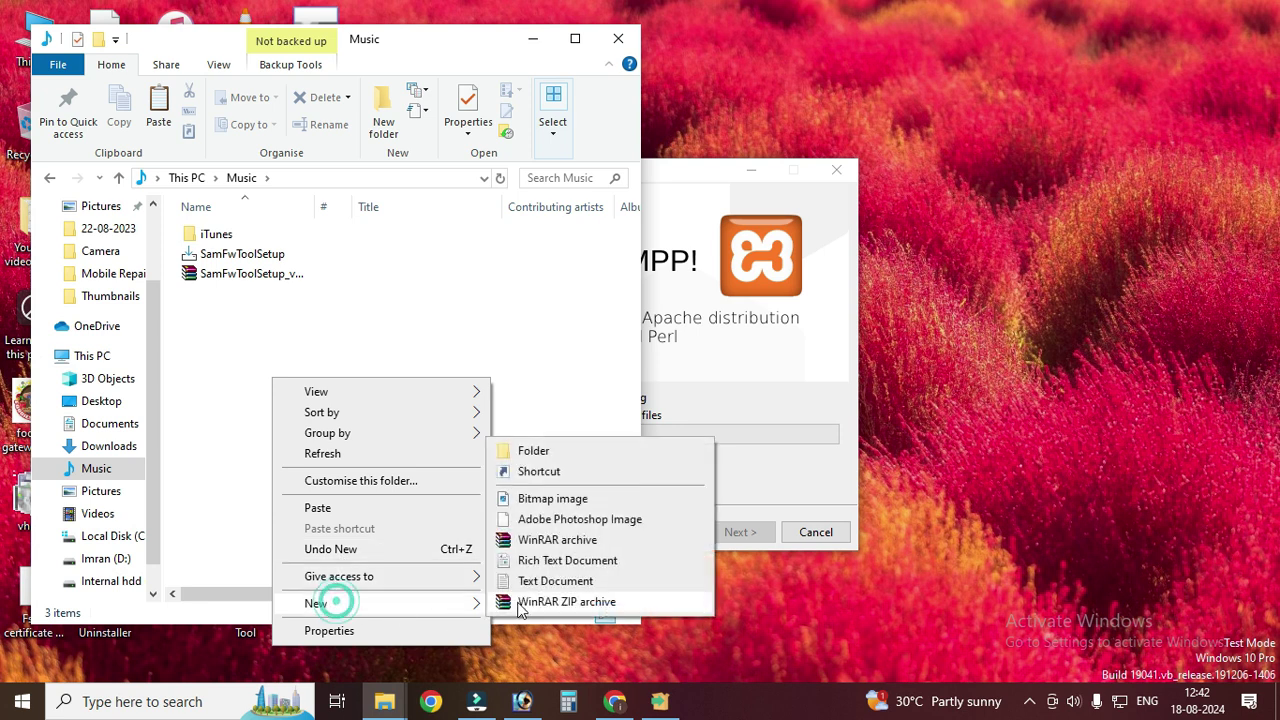
pyautogui.click(507, 451)
pyautogui.doubleClick(320, 293)
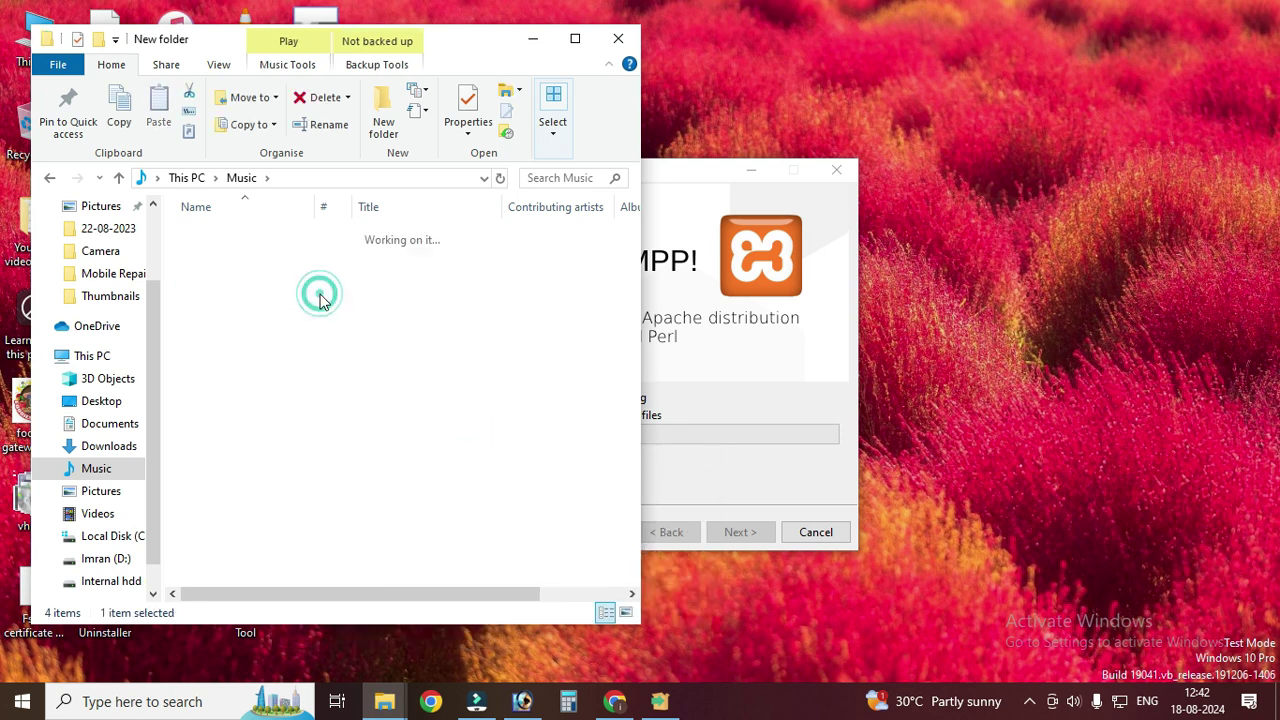
pyautogui.rightClick(321, 297)
pyautogui.click(368, 425)
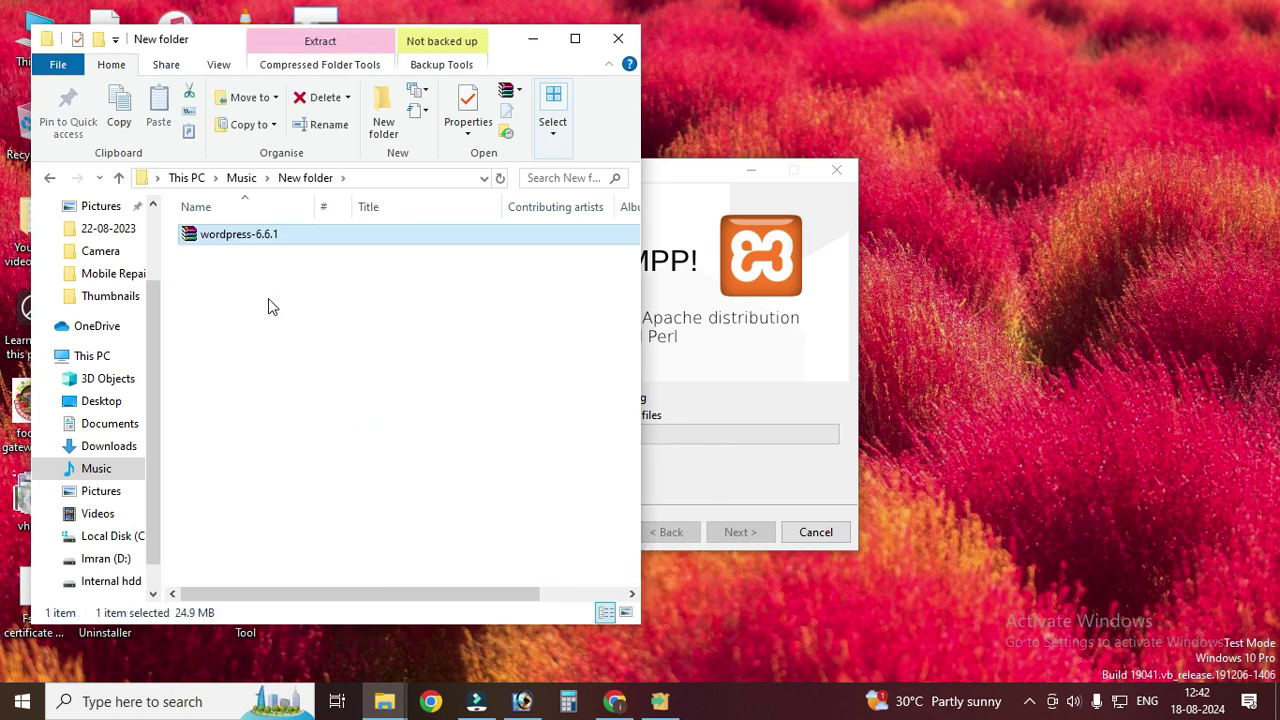
# - Extract the zip here and check the resulting wordpress folder
pyautogui.rightClick(266, 241)
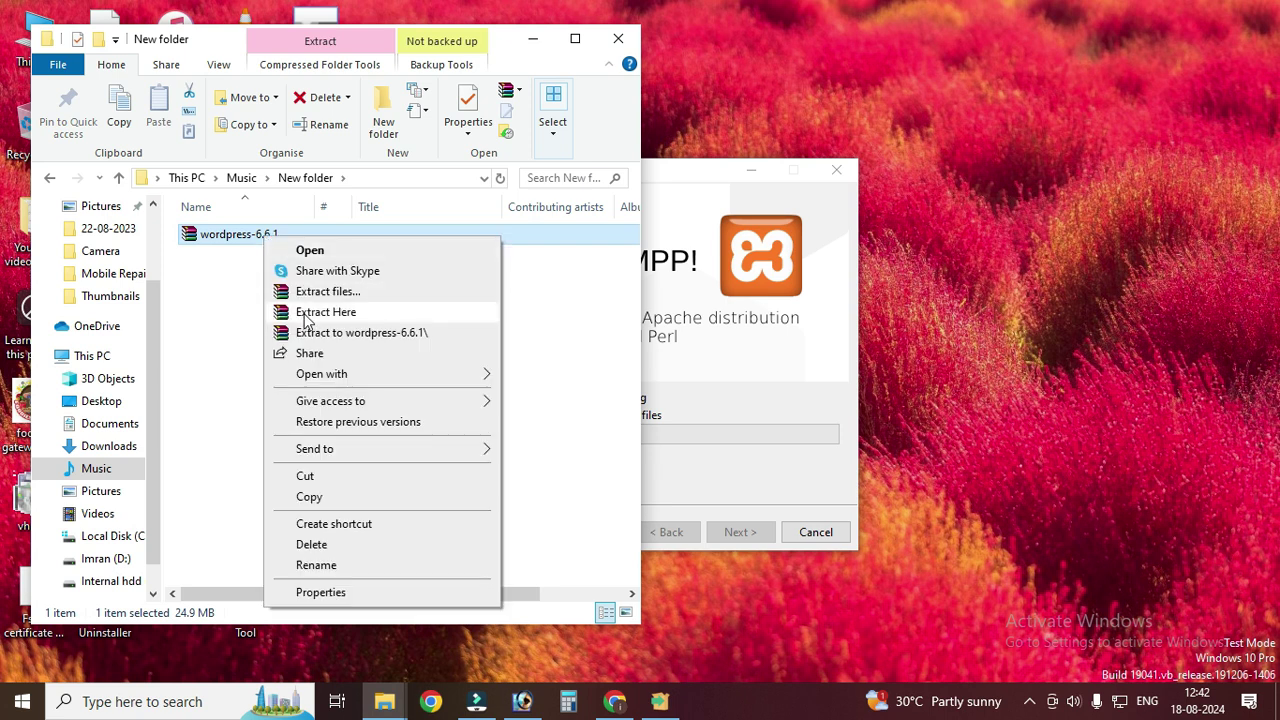
pyautogui.click(306, 316)
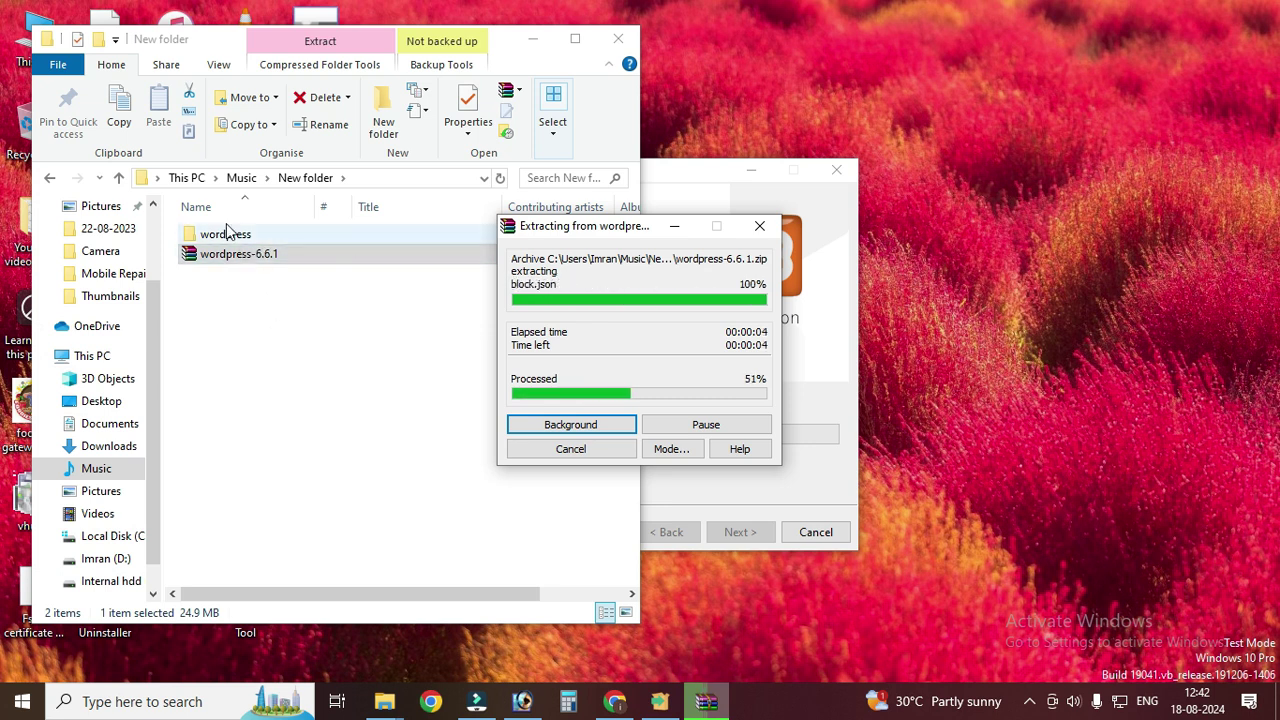
pyautogui.click(228, 233)
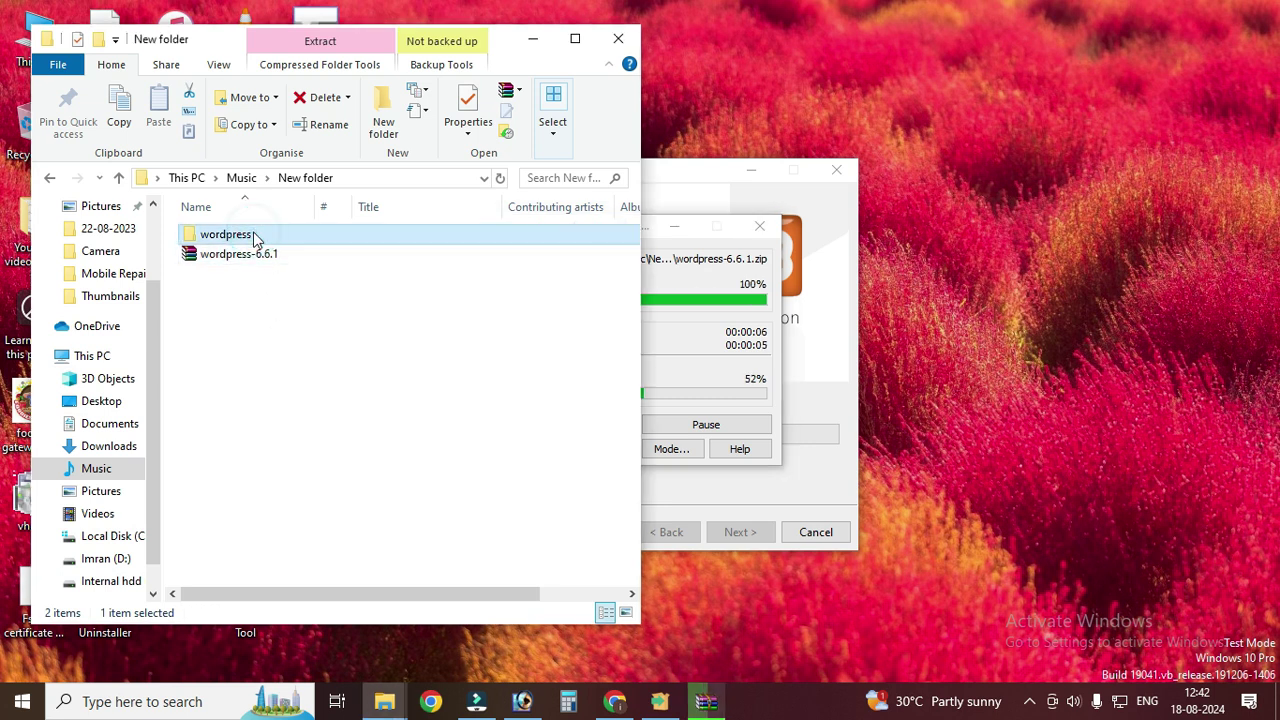
pyautogui.click(652, 245)
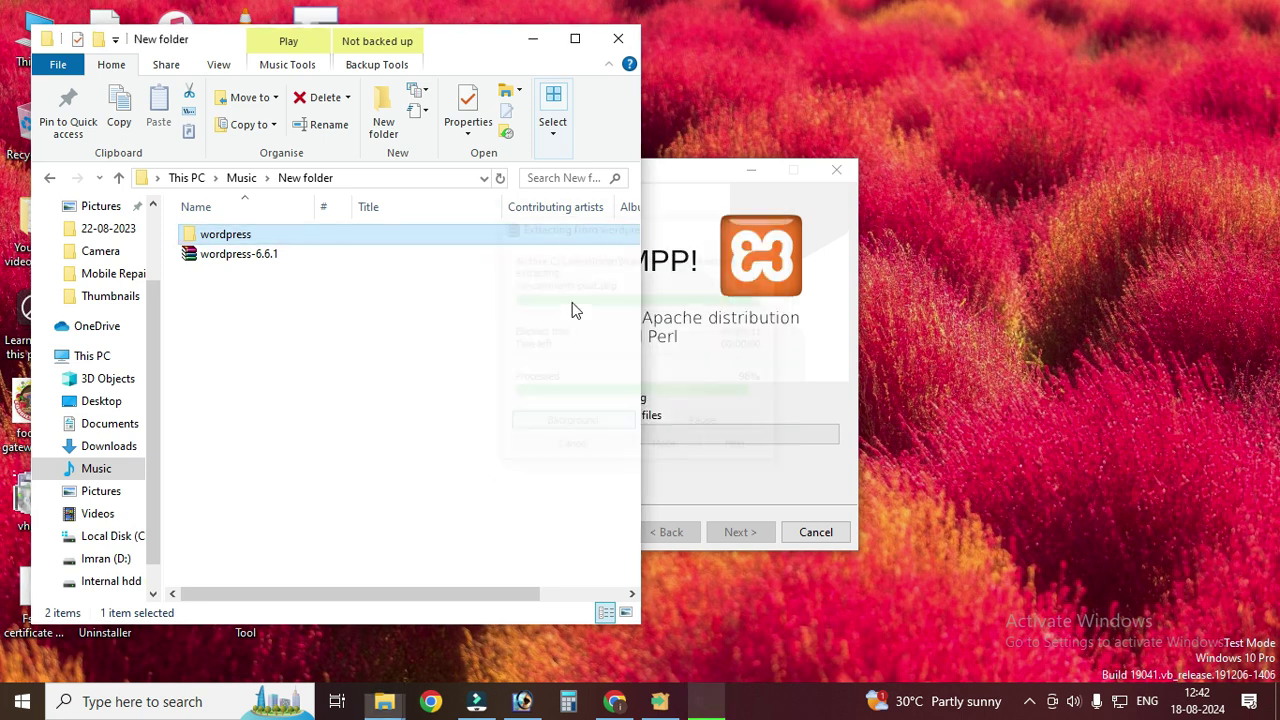
pyautogui.doubleClick(294, 235)
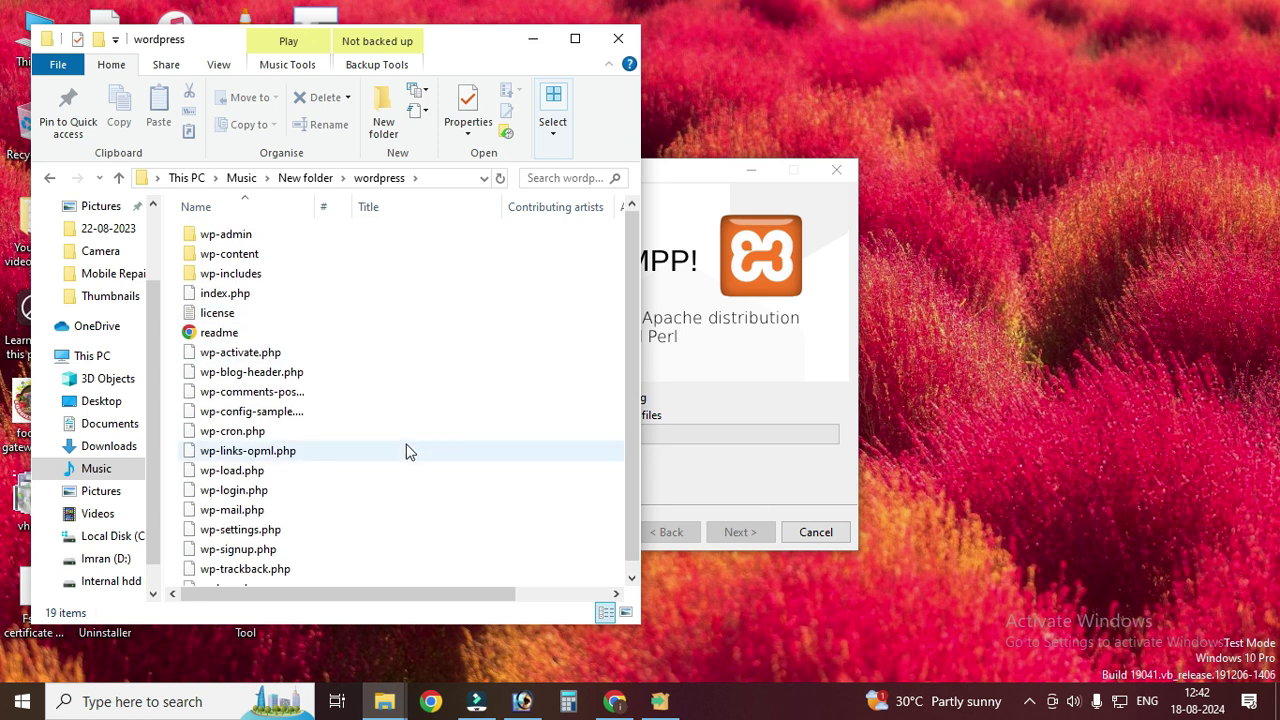
pyautogui.click(119, 179)
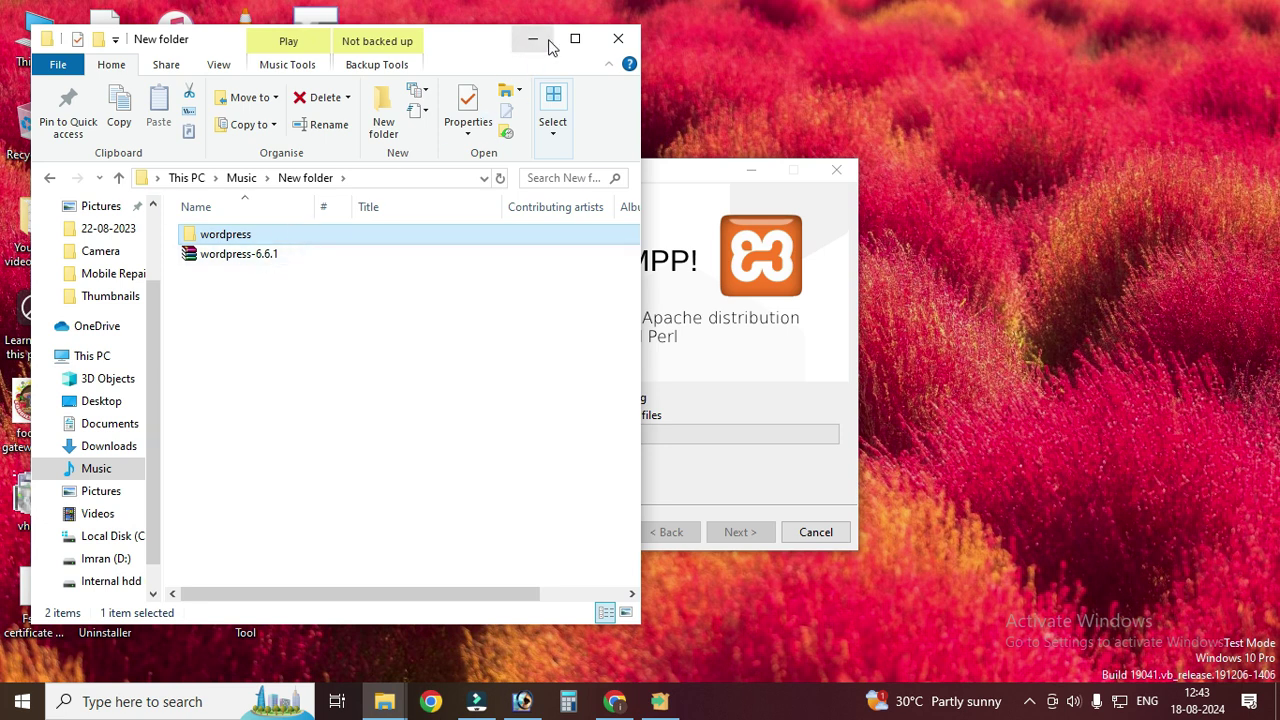
# - Allow Apache HTTP Server through the firewall and finish XAMPP Setup, launching the Control Panel
pyautogui.click(534, 40)
pyautogui.moveTo(603, 705)
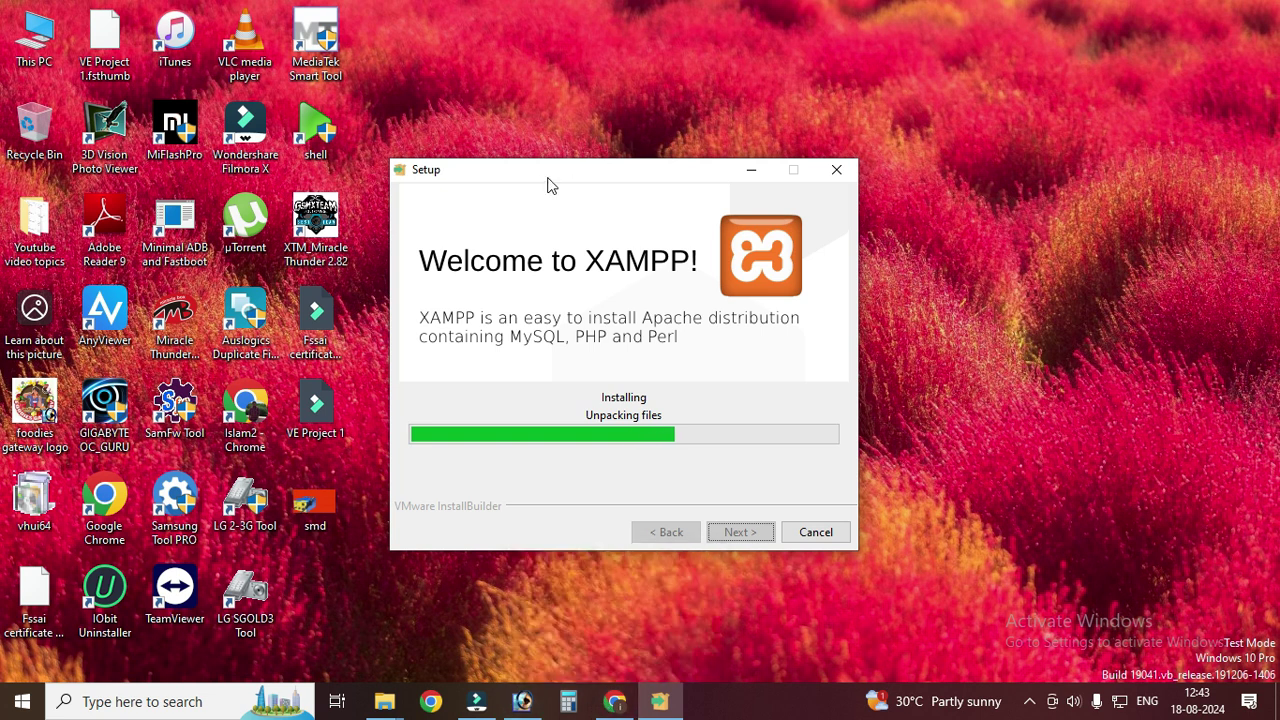
pyautogui.moveTo(548, 185); pyautogui.dragTo(594, 180)
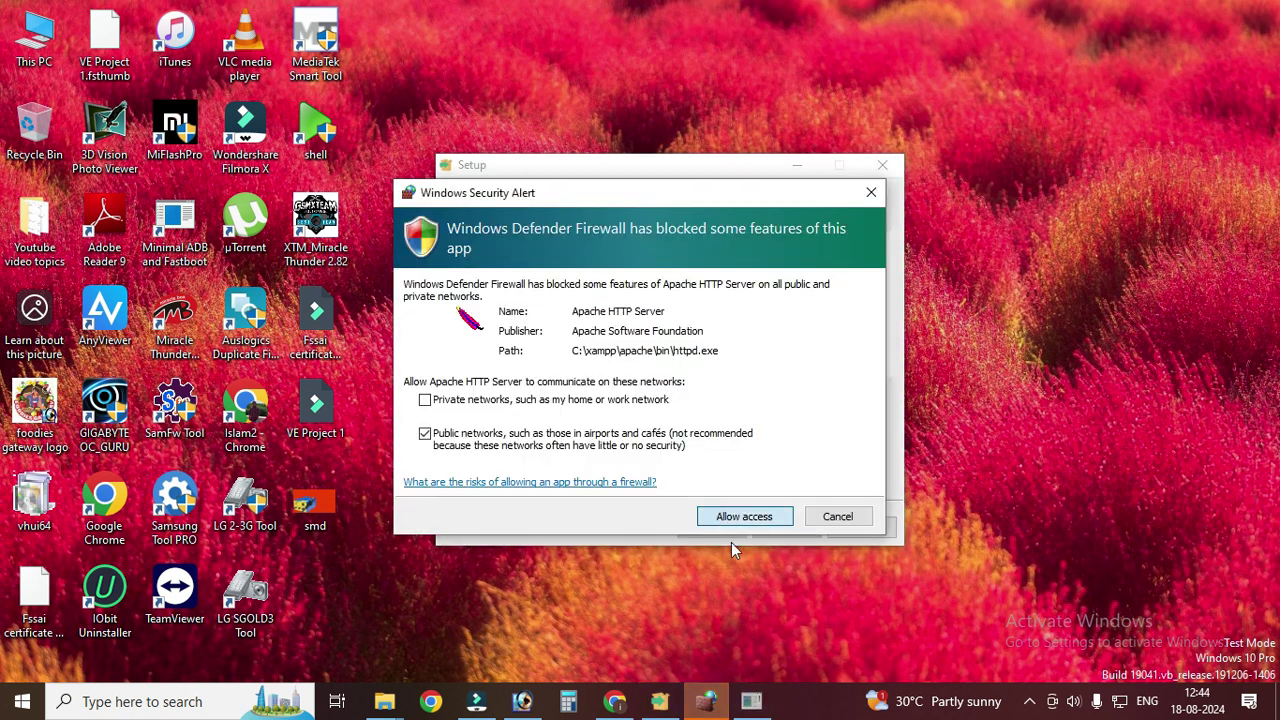
pyautogui.click(722, 519)
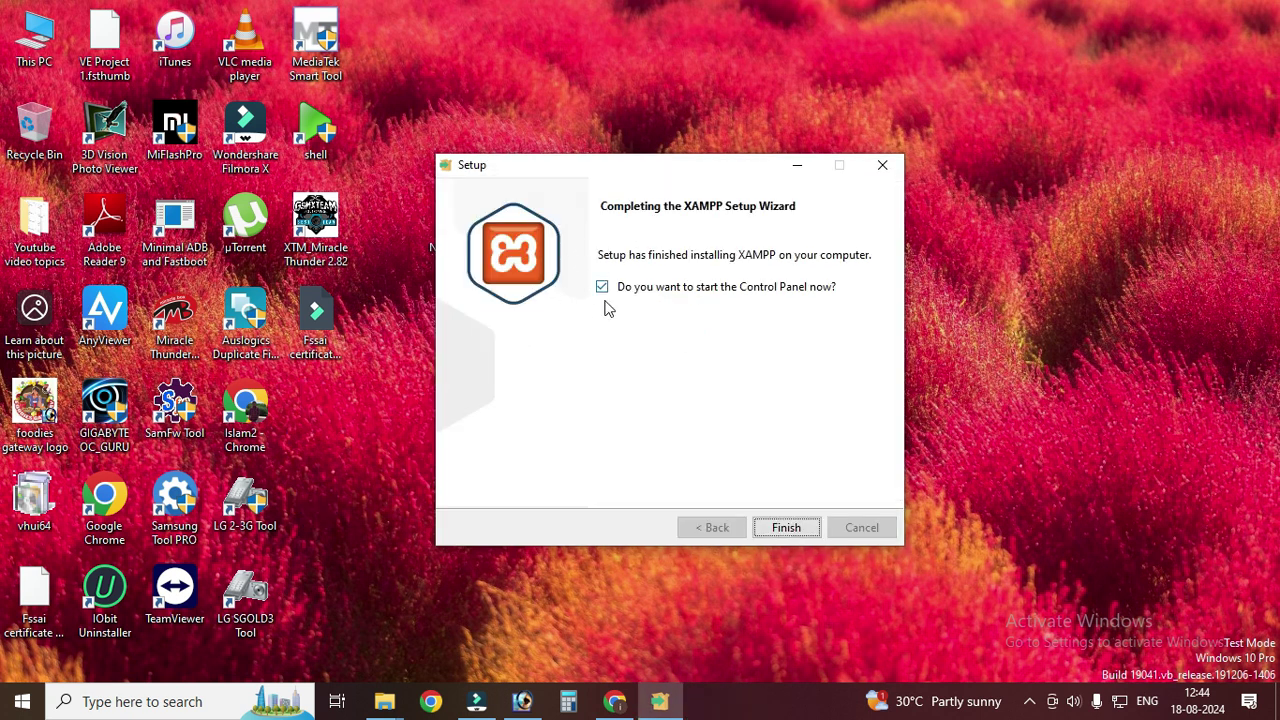
pyautogui.click(792, 523)
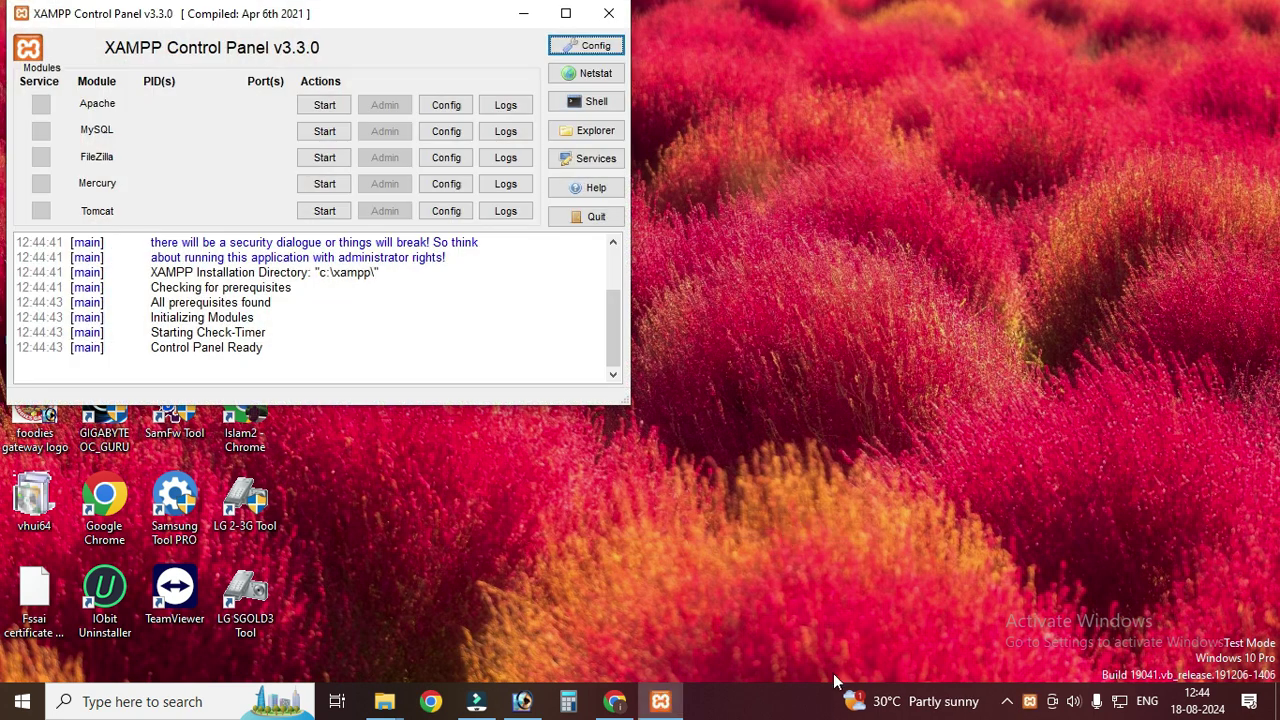
# - Start Apache and MySQL, allow mysqld through the firewall, then minimize the Control Panel
pyautogui.moveTo(230, 18); pyautogui.dragTo(325, 43)
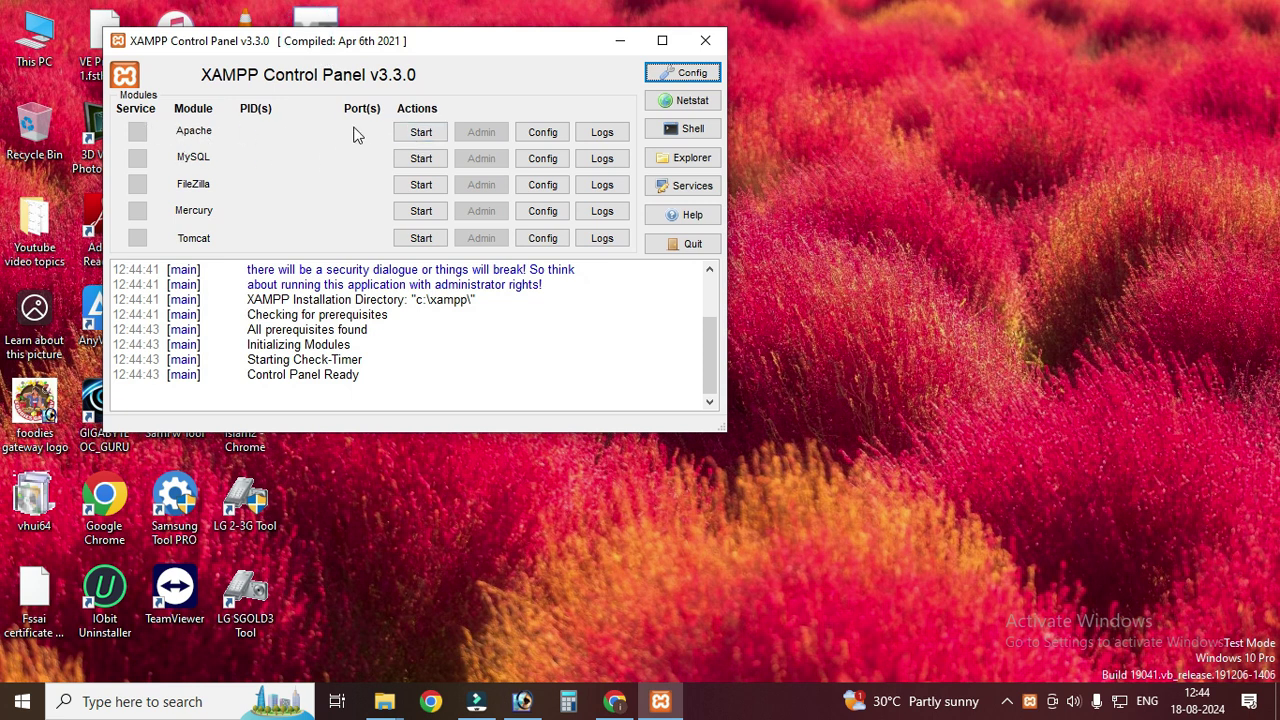
pyautogui.click(408, 135)
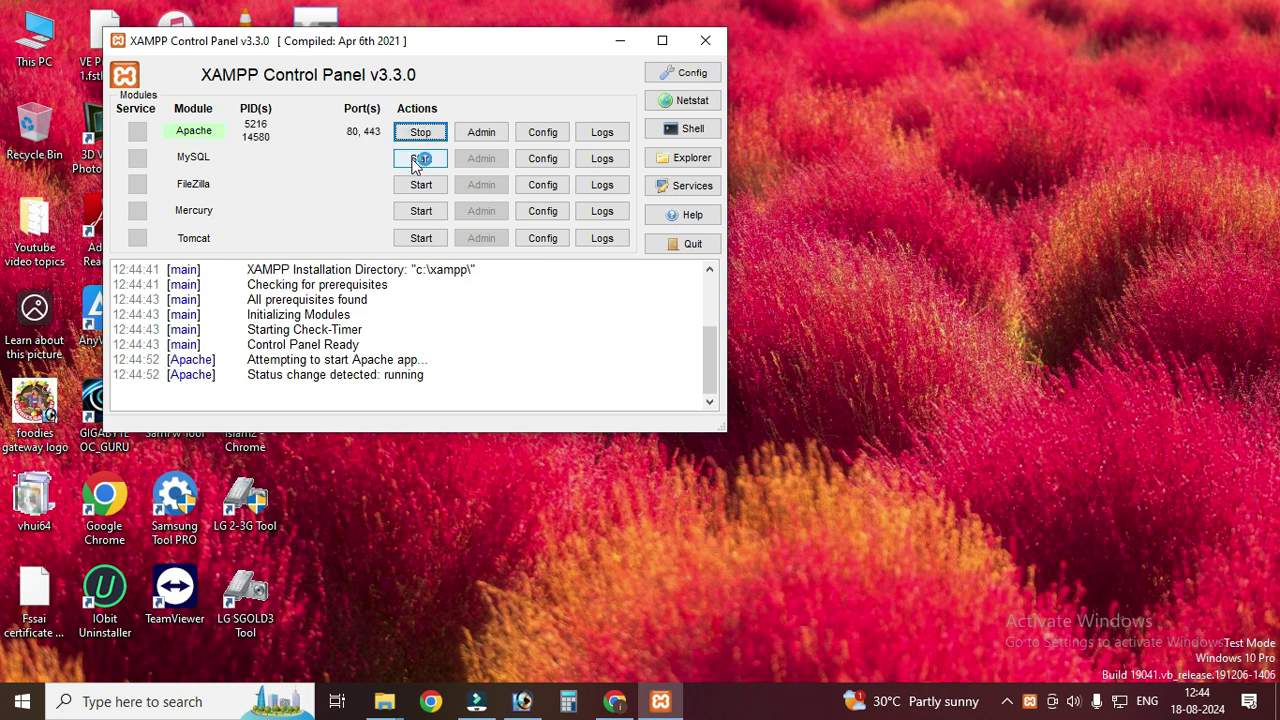
pyautogui.click(416, 160)
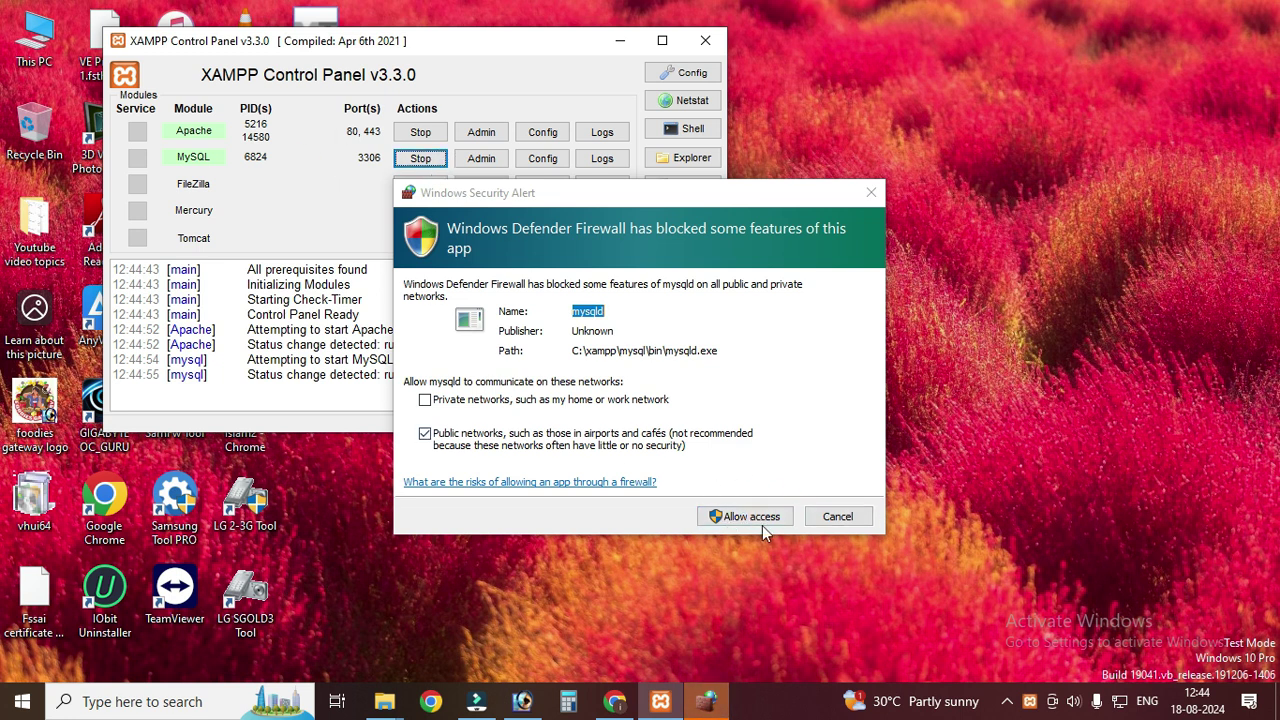
pyautogui.click(724, 519)
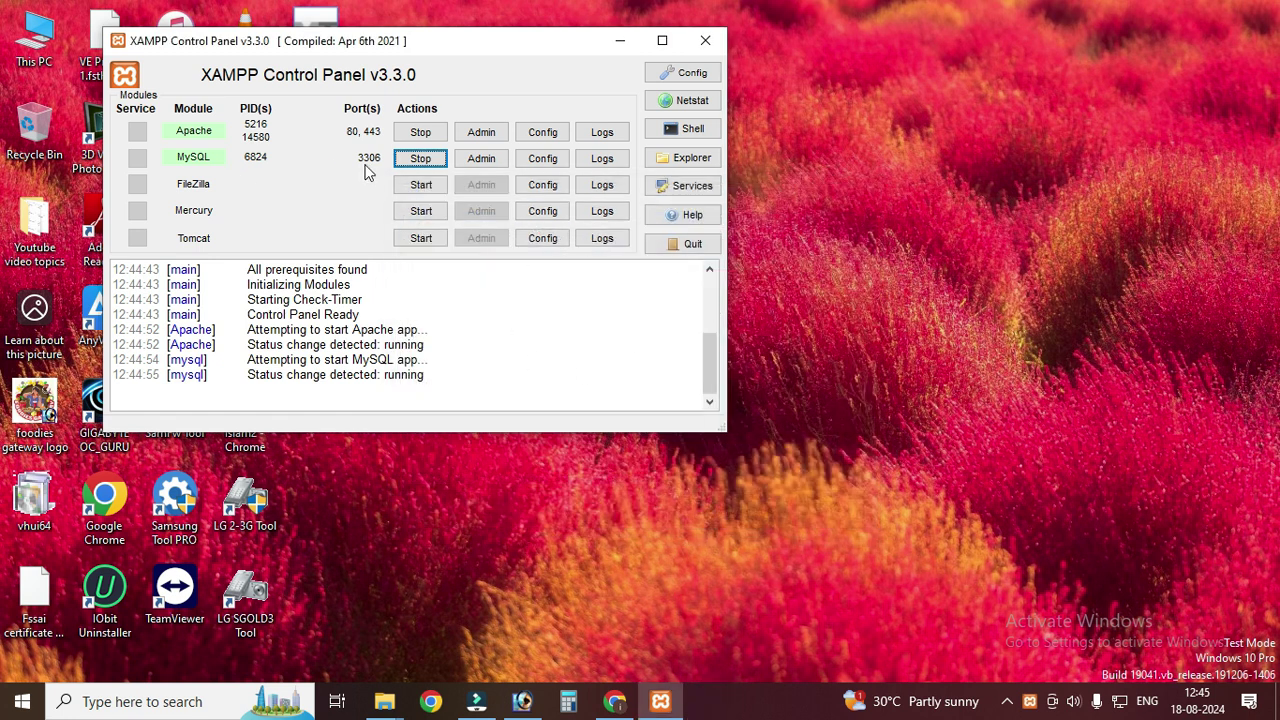
pyautogui.moveTo(714, 375); pyautogui.dragTo(714, 368)
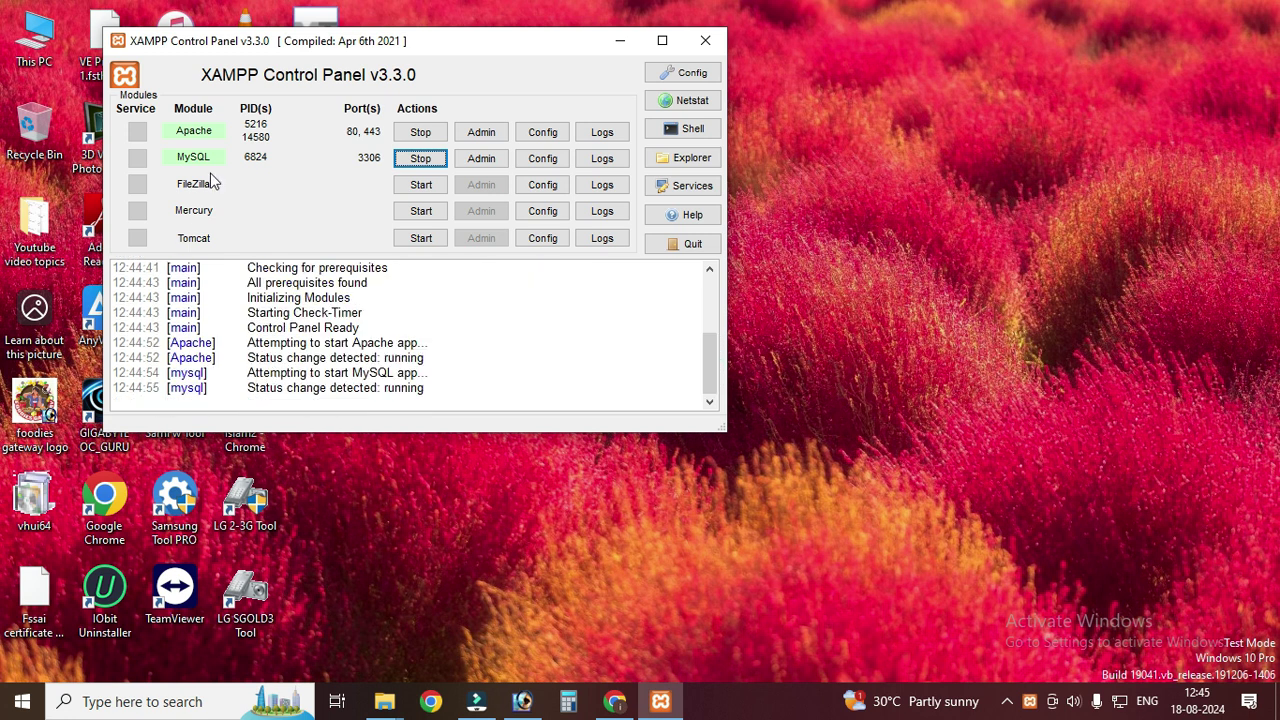
pyautogui.click(537, 313)
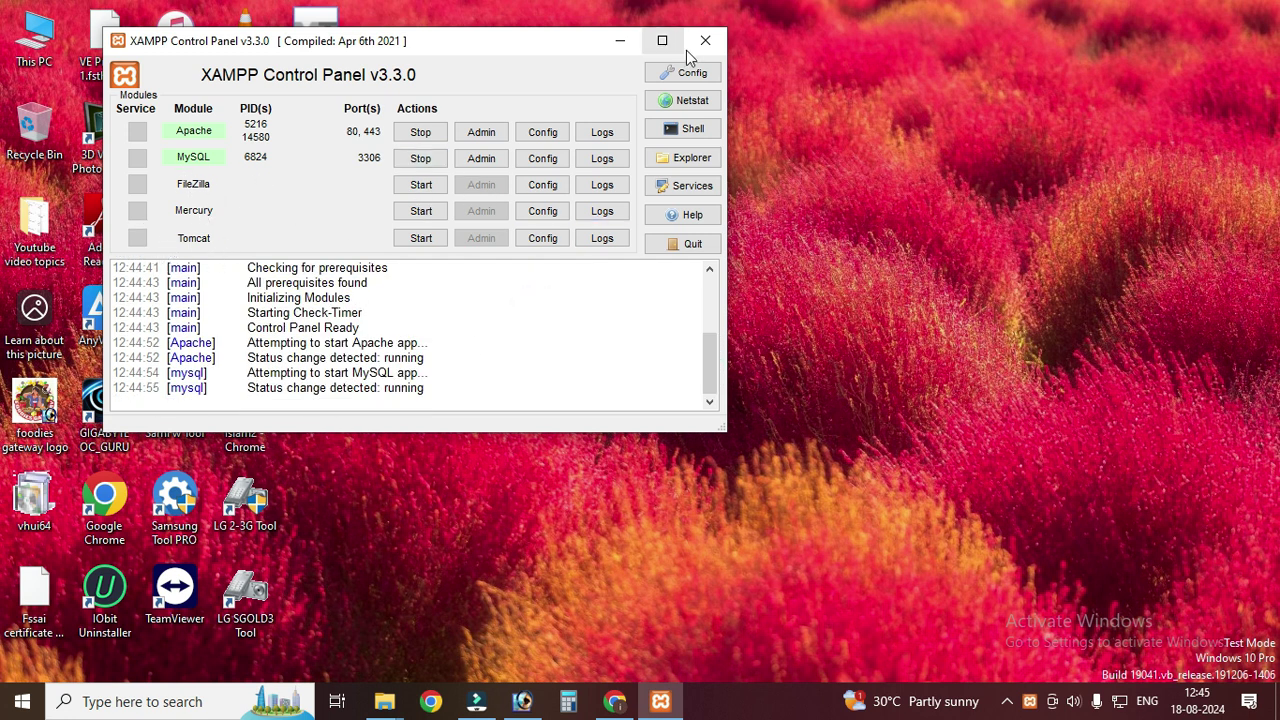
pyautogui.click(615, 42)
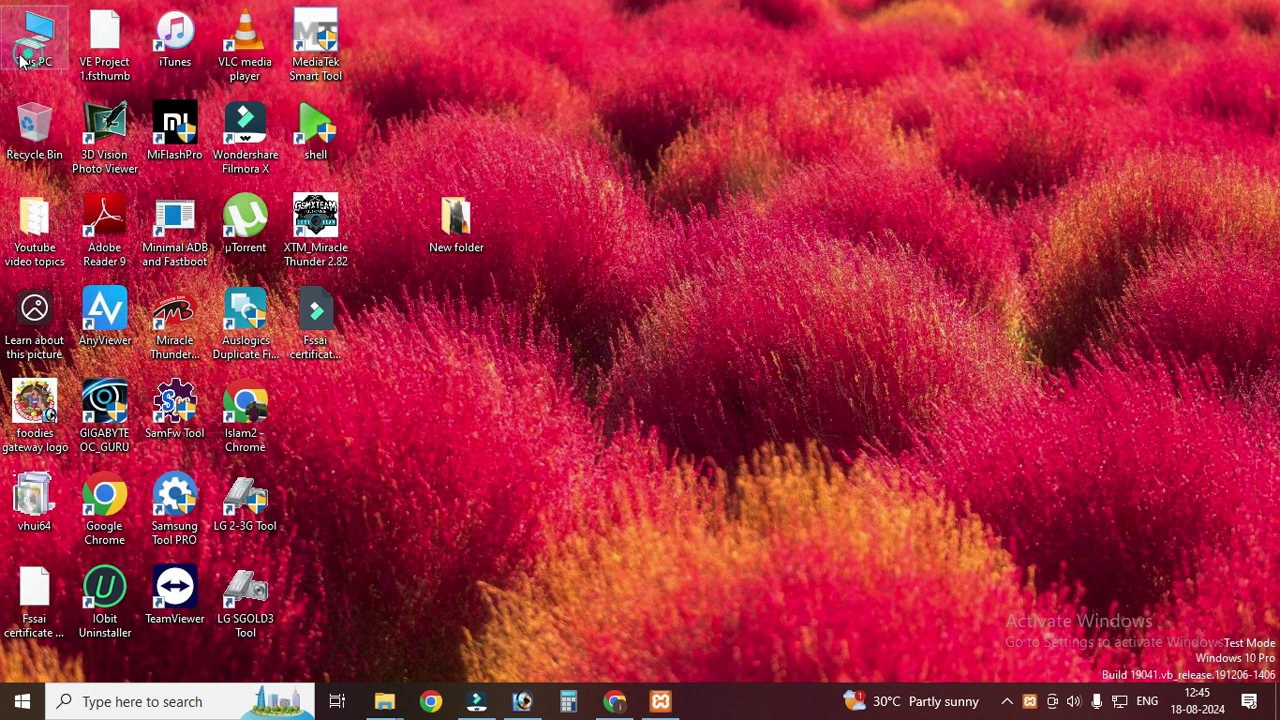
# - Browse to C:\xampp\htdocs through This PC in File Explorer
pyautogui.doubleClick(20, 62)
pyautogui.scroll(-3, 380, 437)
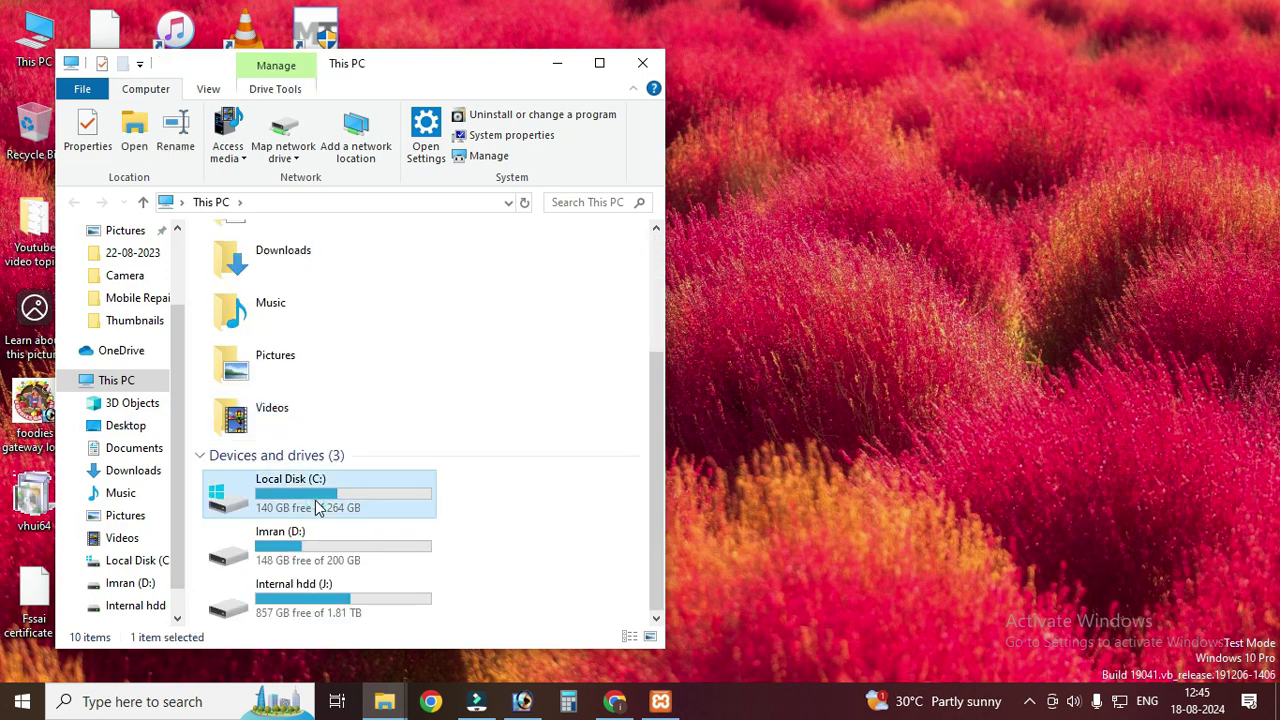
pyautogui.doubleClick(315, 499)
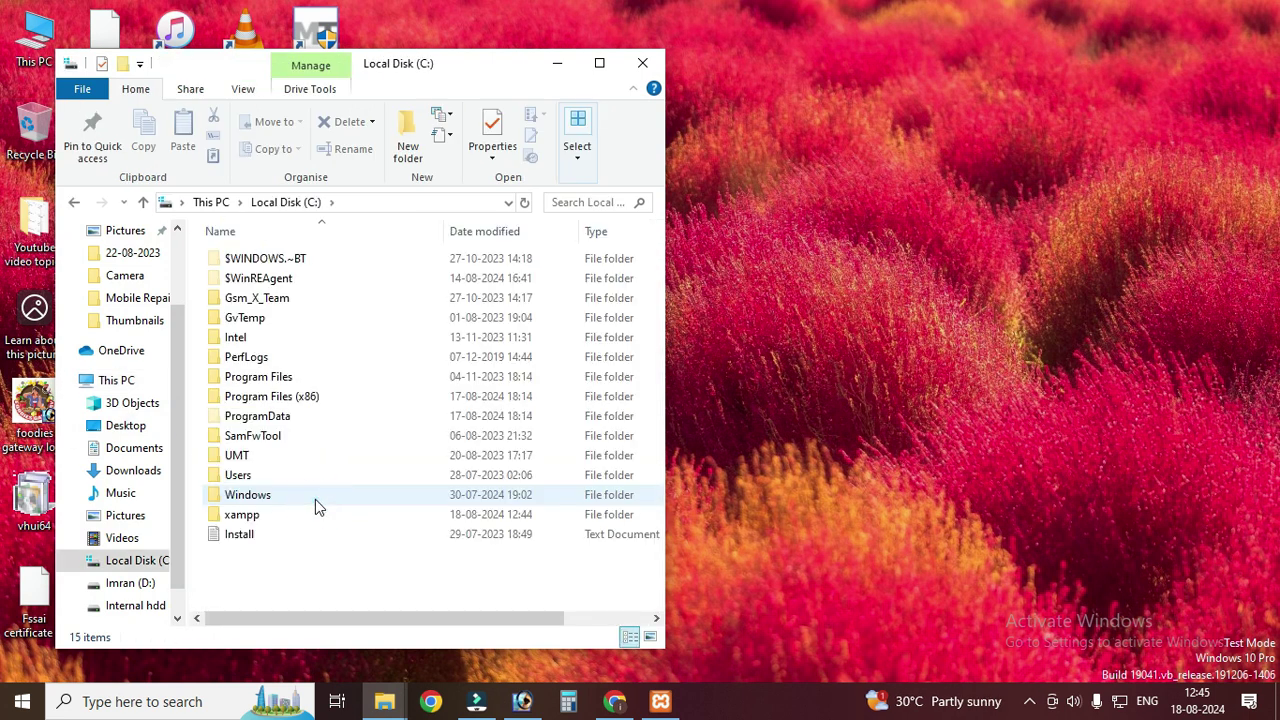
pyautogui.doubleClick(251, 518)
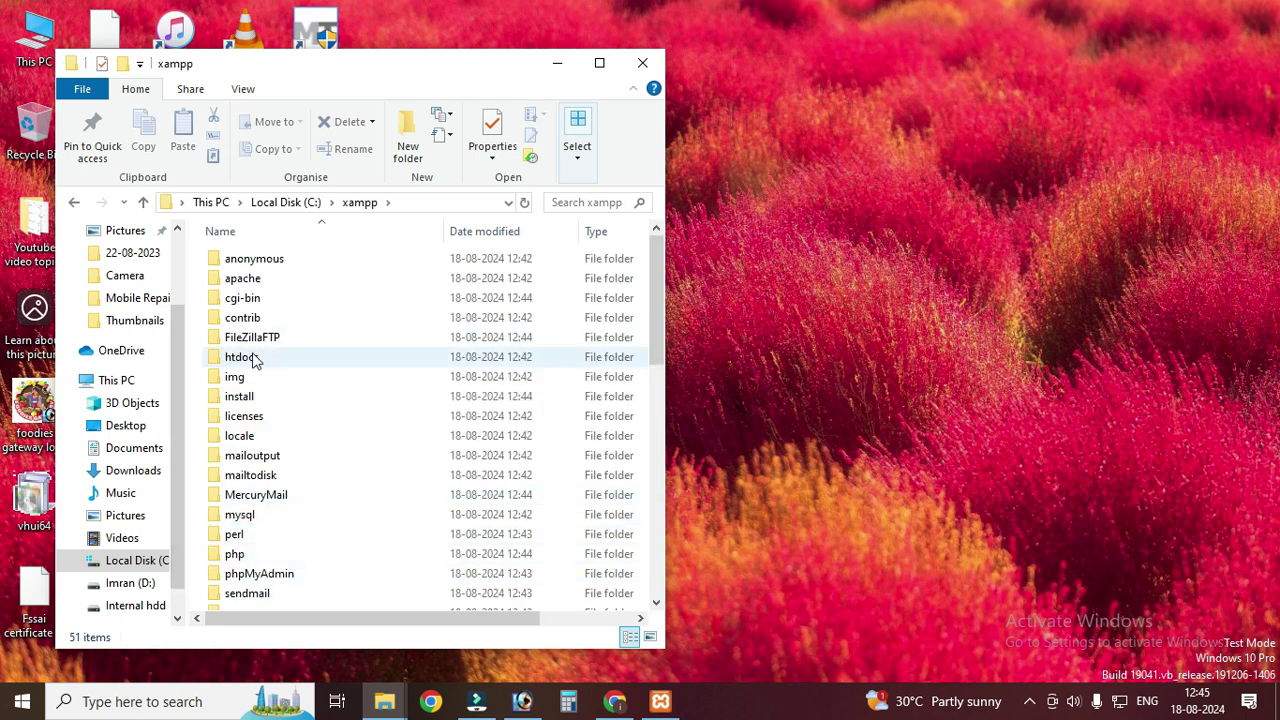
pyautogui.doubleClick(253, 360)
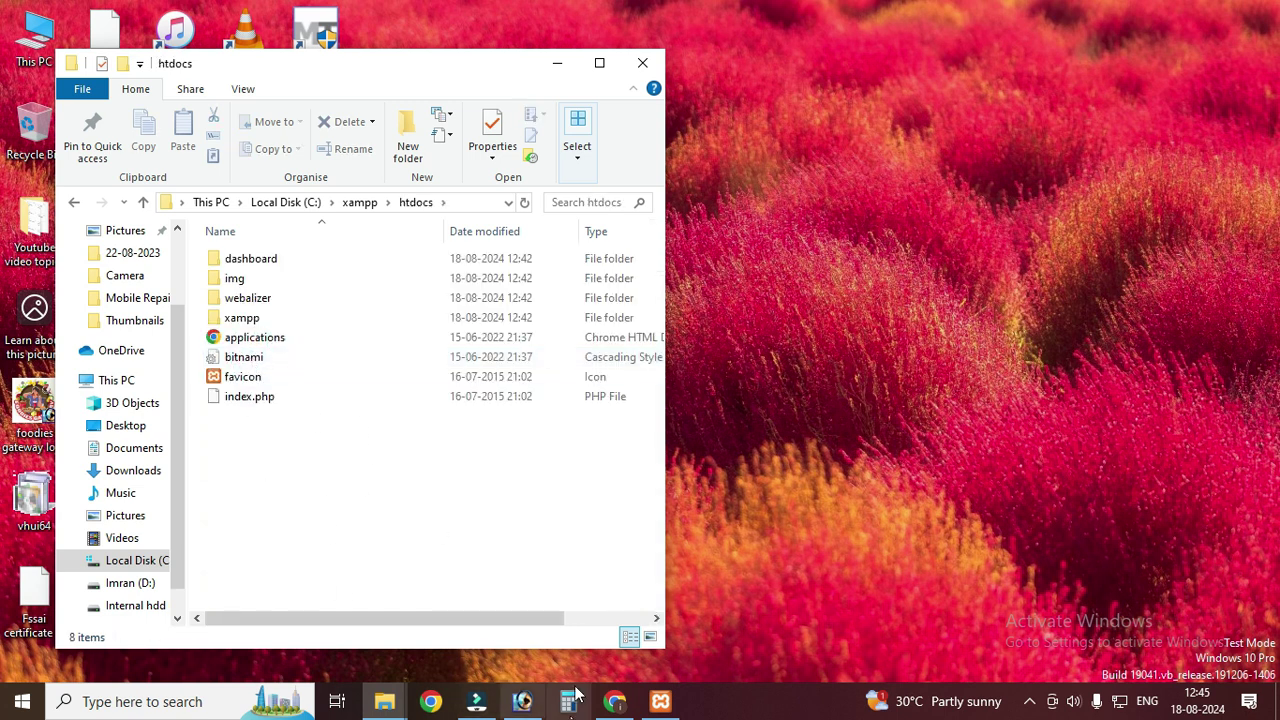
# - Cut the wordpress folder from Music\New folder and paste it into htdocs
pyautogui.moveTo(384, 701)
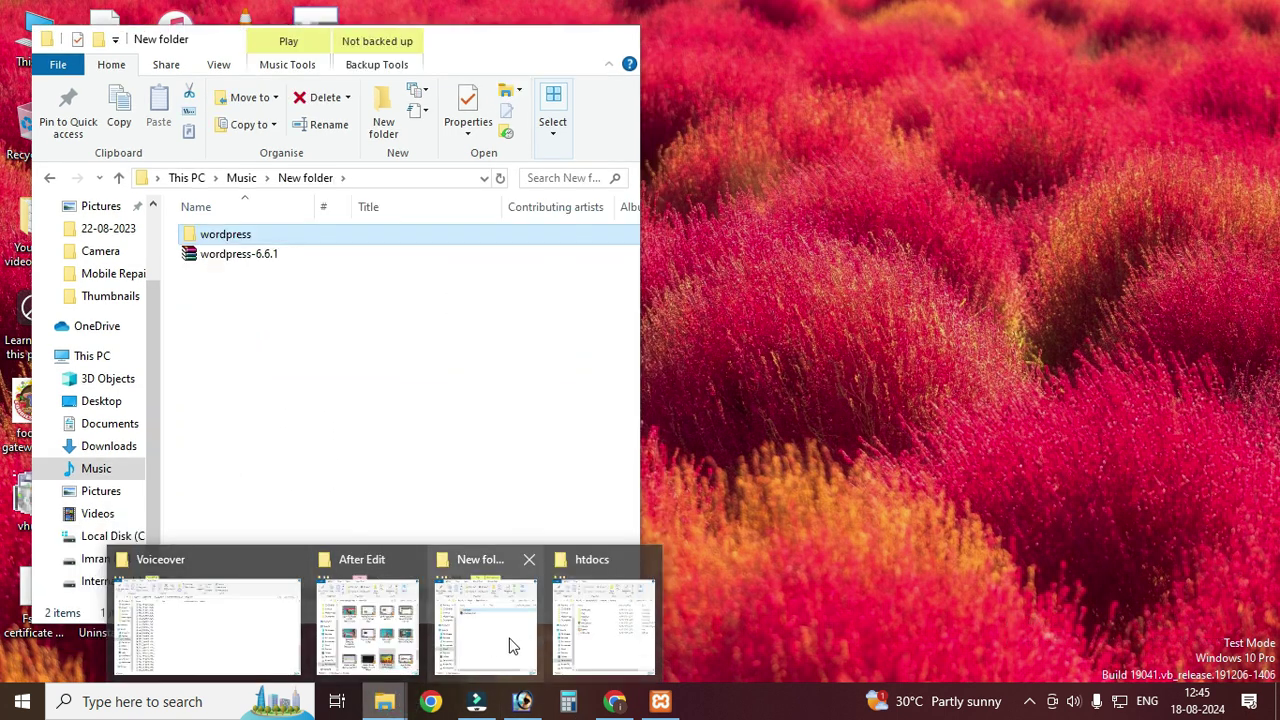
pyautogui.click(507, 647)
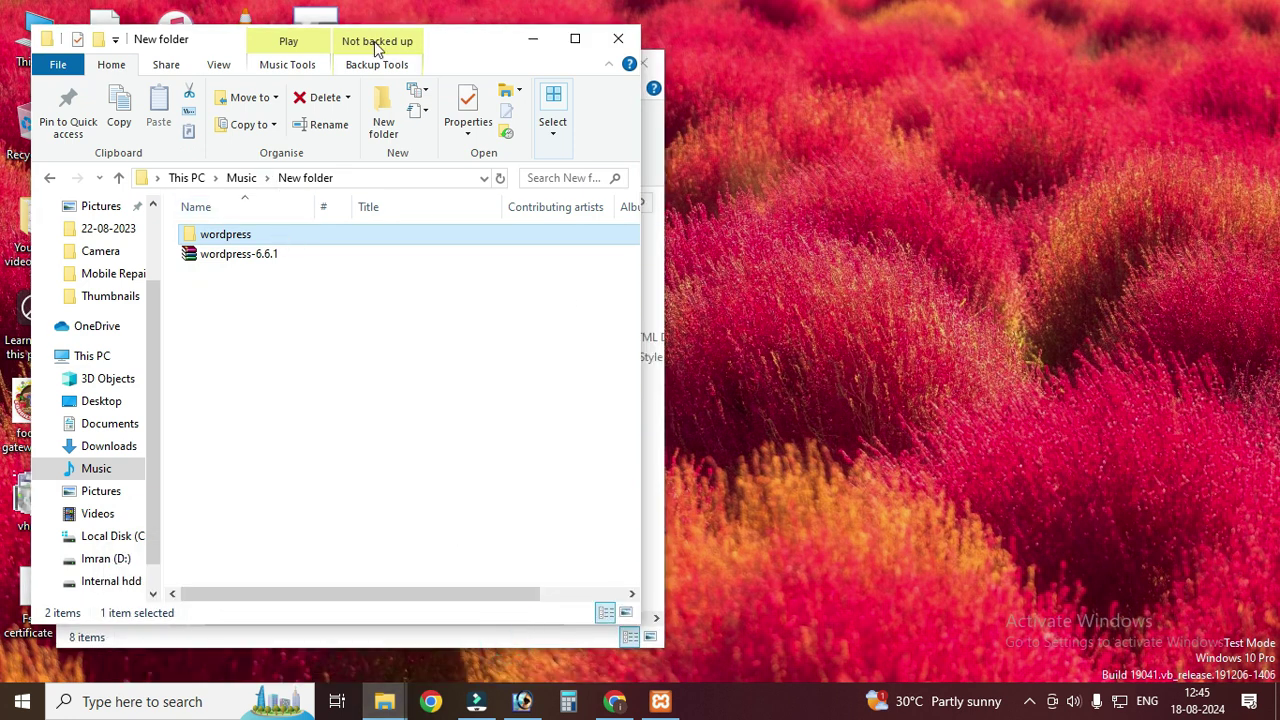
pyautogui.moveTo(474, 47); pyautogui.dragTo(959, 58)
pyautogui.rightClick(772, 251)
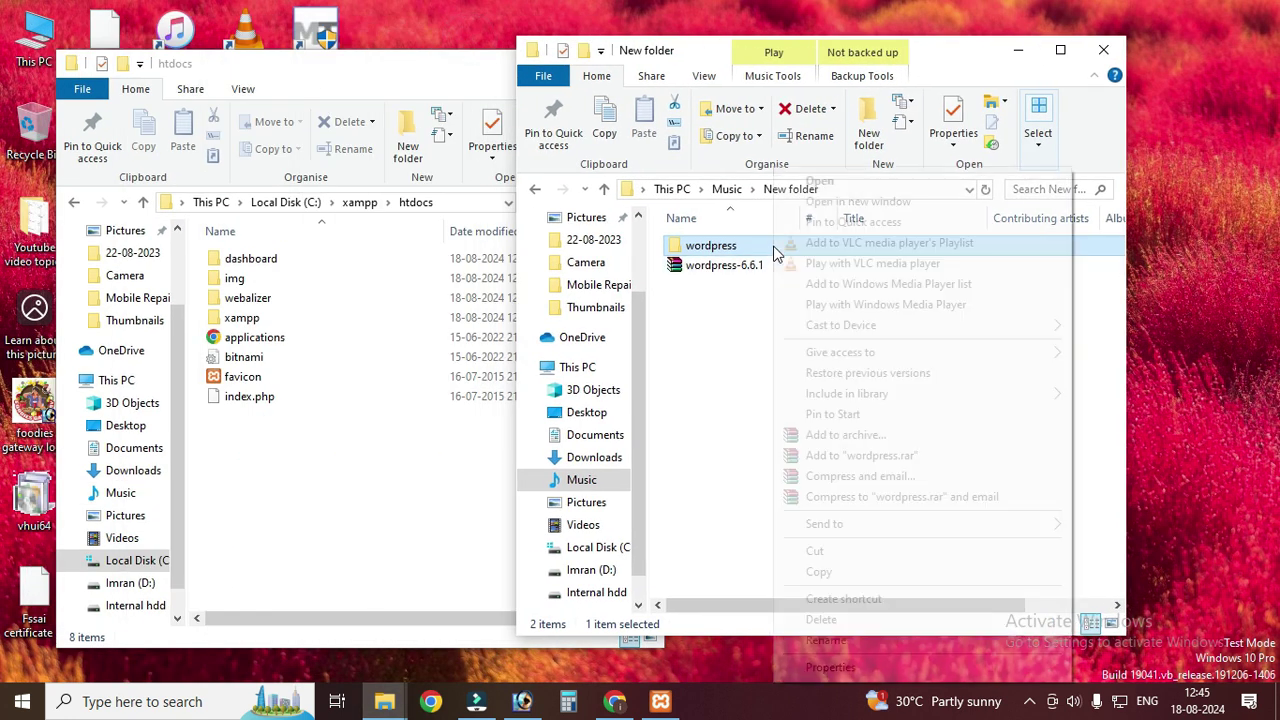
pyautogui.click(825, 556)
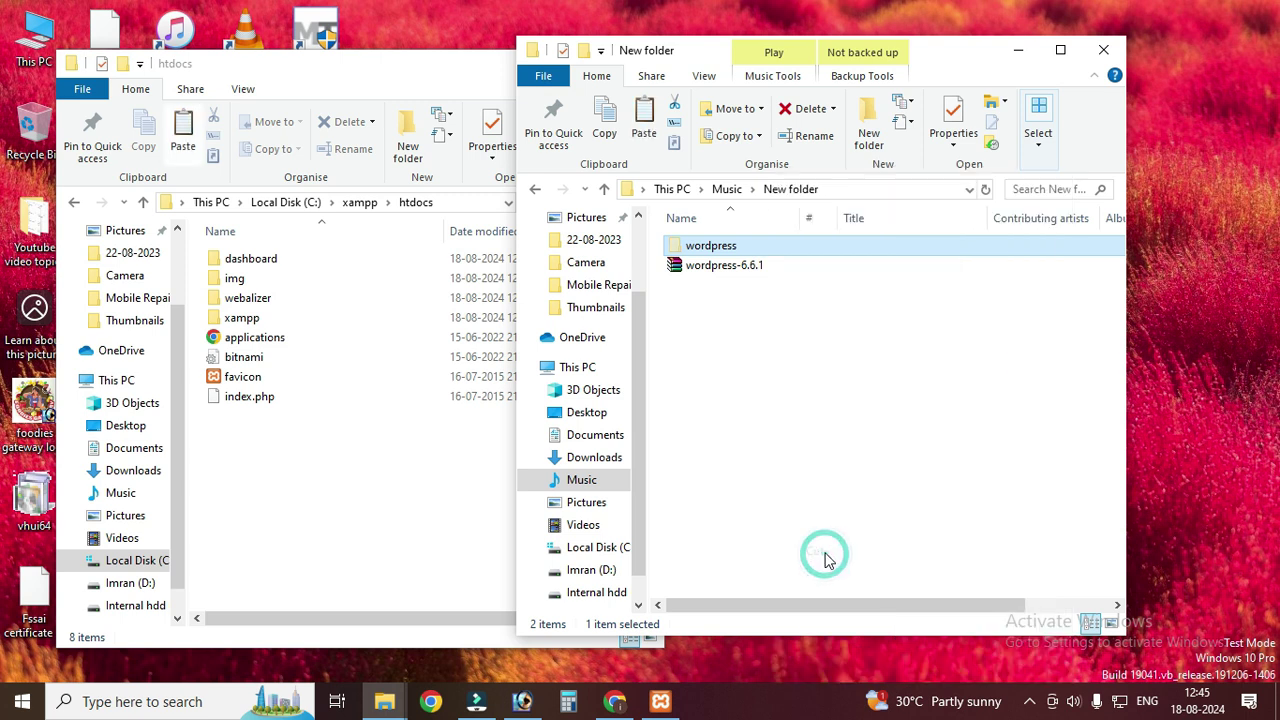
pyautogui.click(362, 496)
pyautogui.rightClick(366, 491)
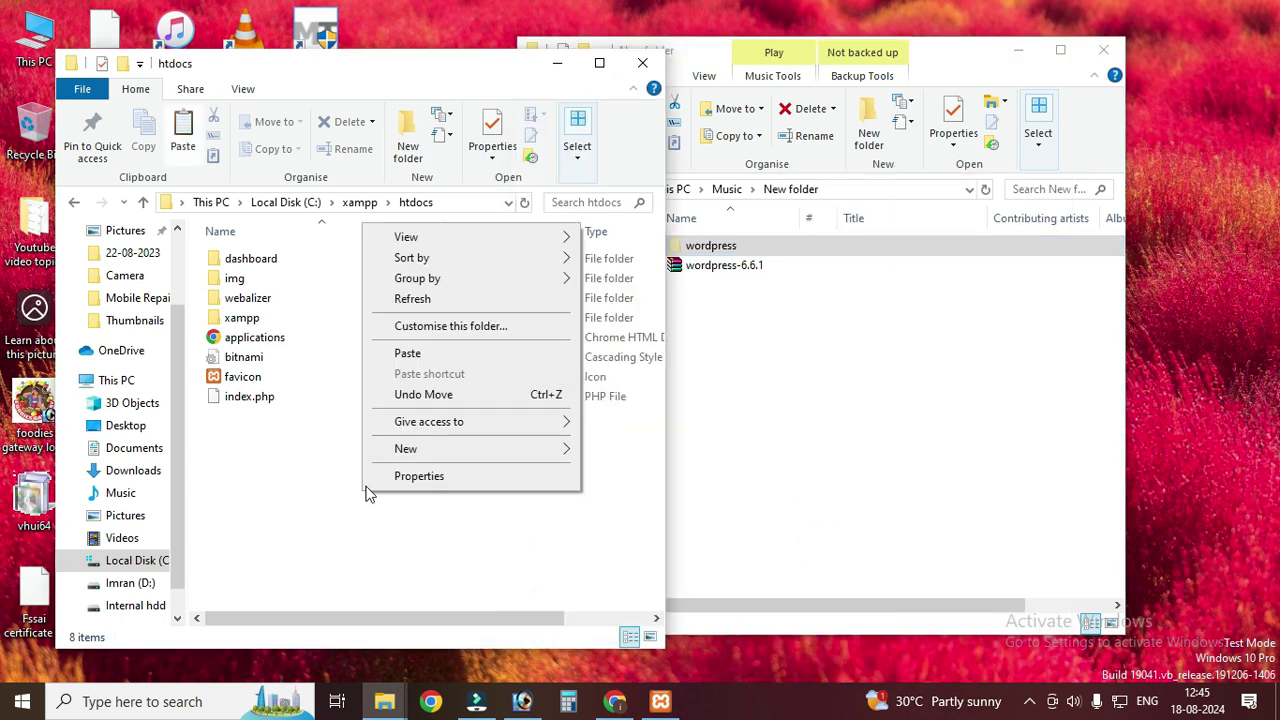
pyautogui.click(296, 528)
pyautogui.rightClick(293, 521)
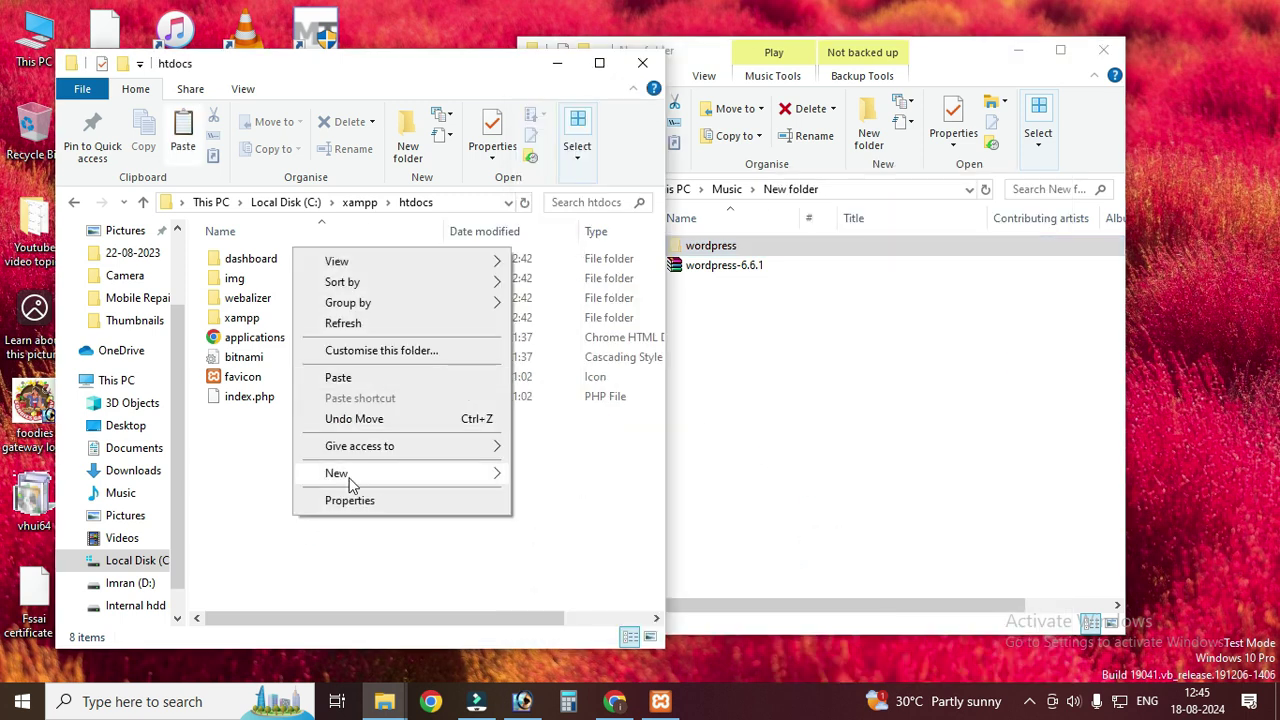
pyautogui.click(340, 377)
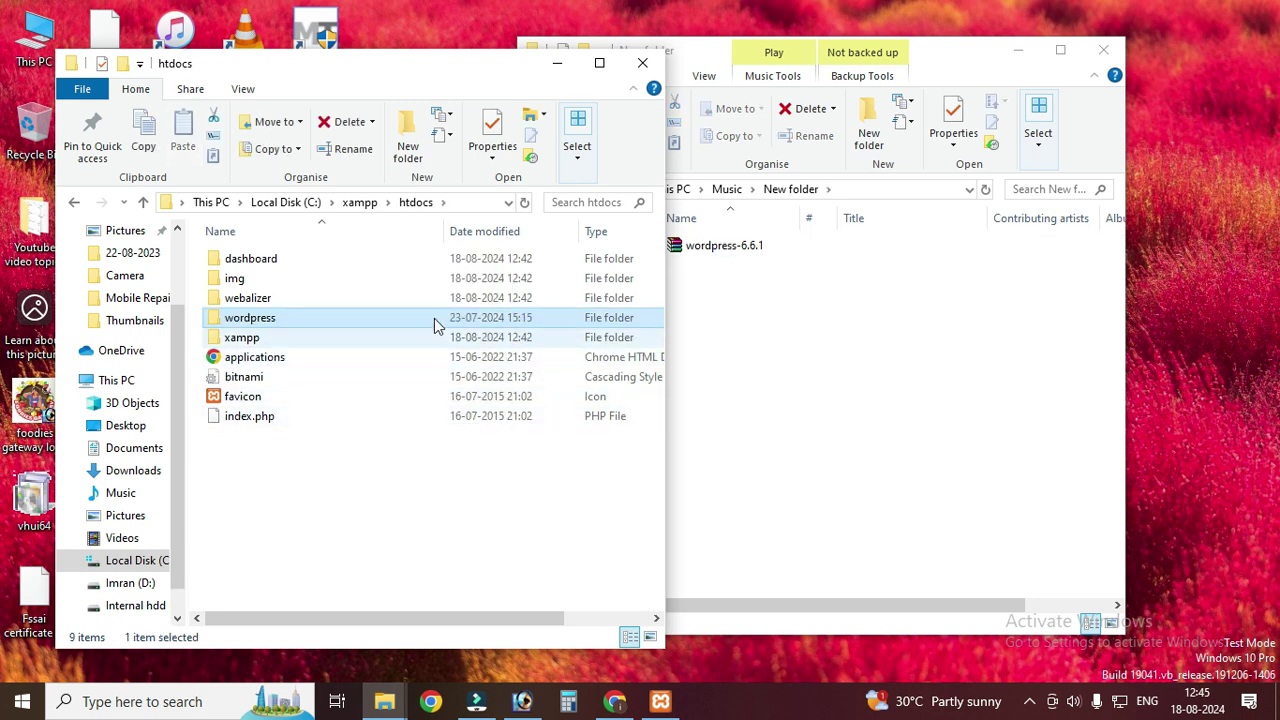
# - Refresh htdocs to confirm the wordpress folder and close the Music New folder window
pyautogui.rightClick(395, 508)
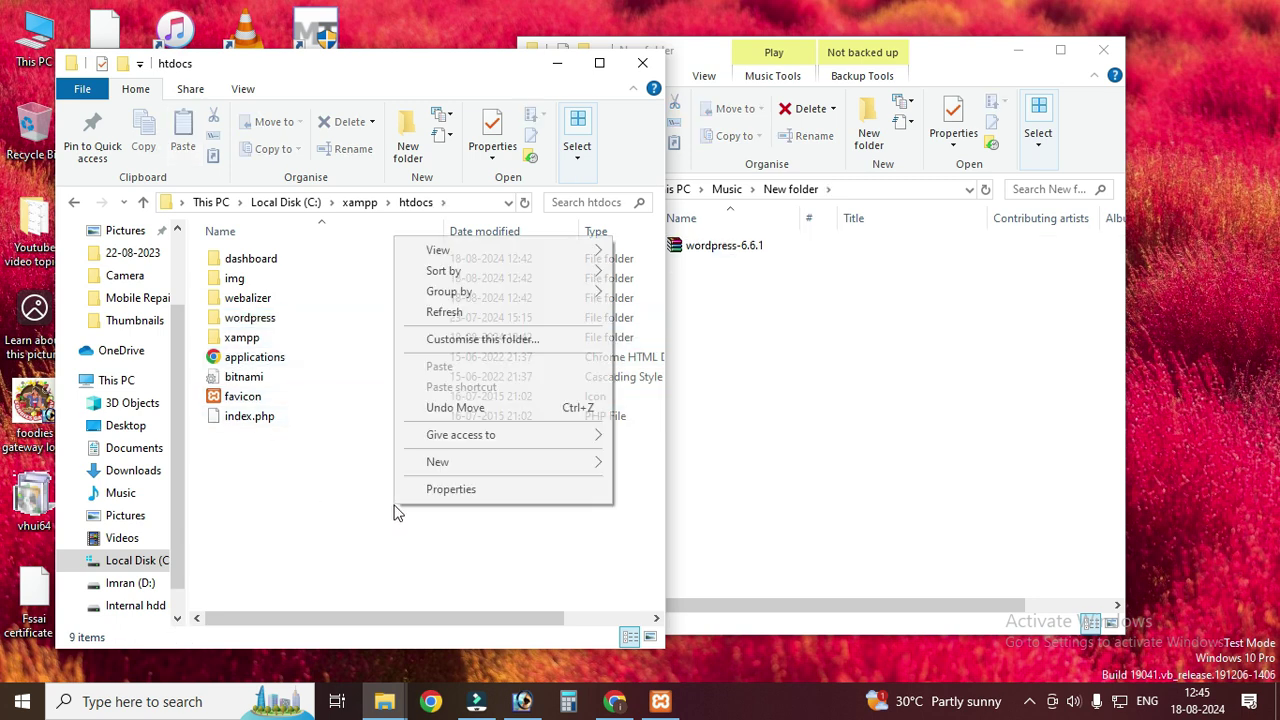
pyautogui.click(446, 312)
pyautogui.click(143, 202)
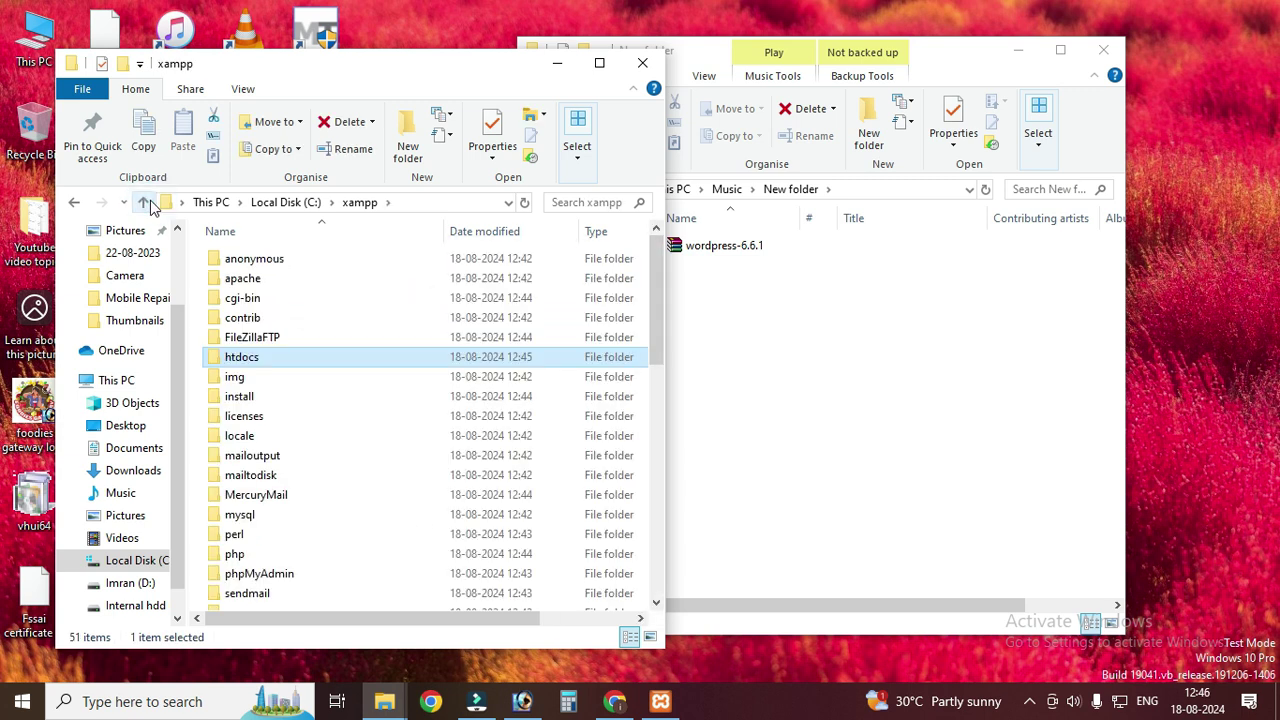
pyautogui.click(1106, 48)
pyautogui.moveTo(462, 75); pyautogui.dragTo(662, 62)
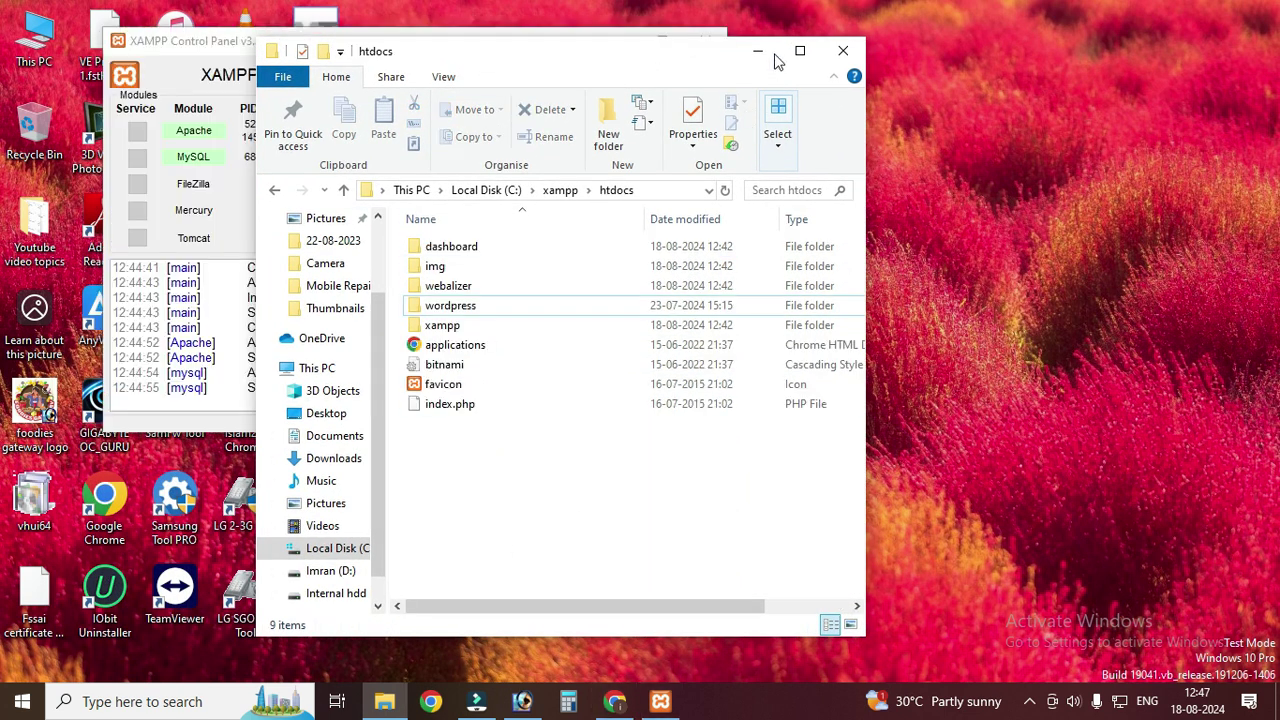
# - Open phpMyAdmin at localhost/phpmyadmin via MySQL's Admin button in XAMPP Control Panel
pyautogui.click(775, 49)
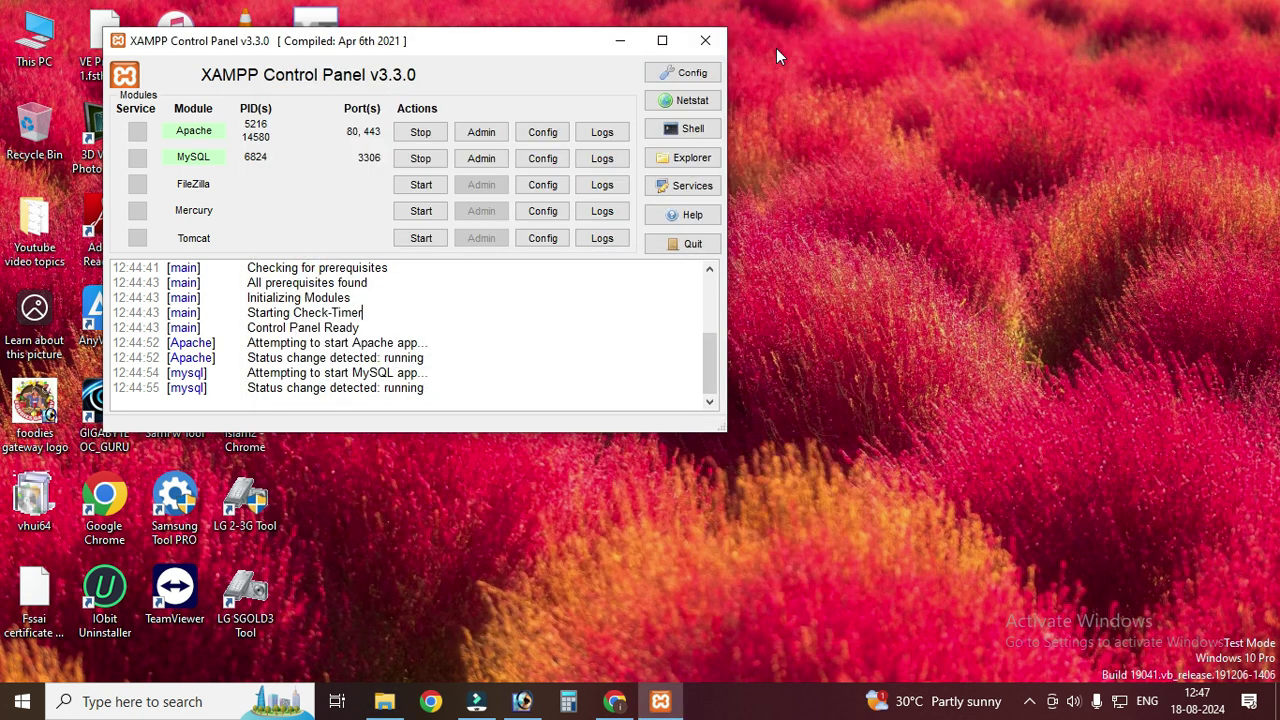
pyautogui.moveTo(394, 46); pyautogui.dragTo(500, 70)
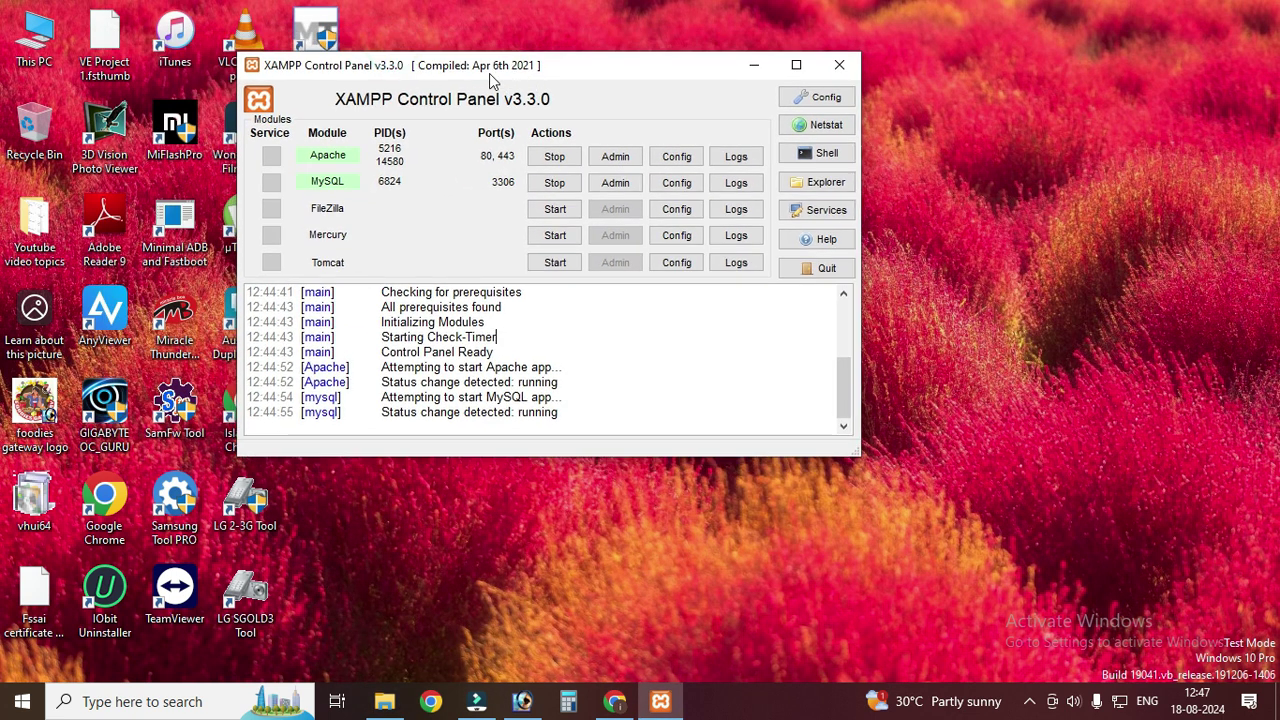
pyautogui.click(630, 189)
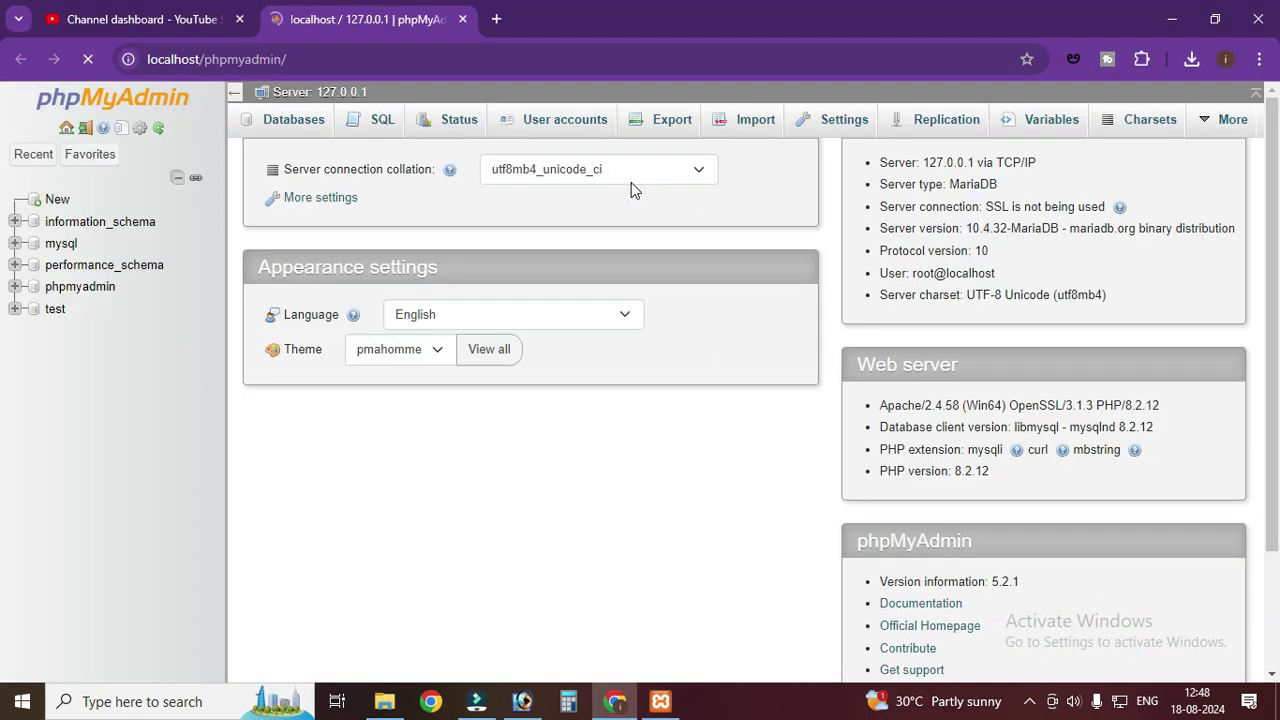
# - Open the New database form in phpMyAdmin and type 'Wordpres' as the name
pyautogui.click(57, 205)
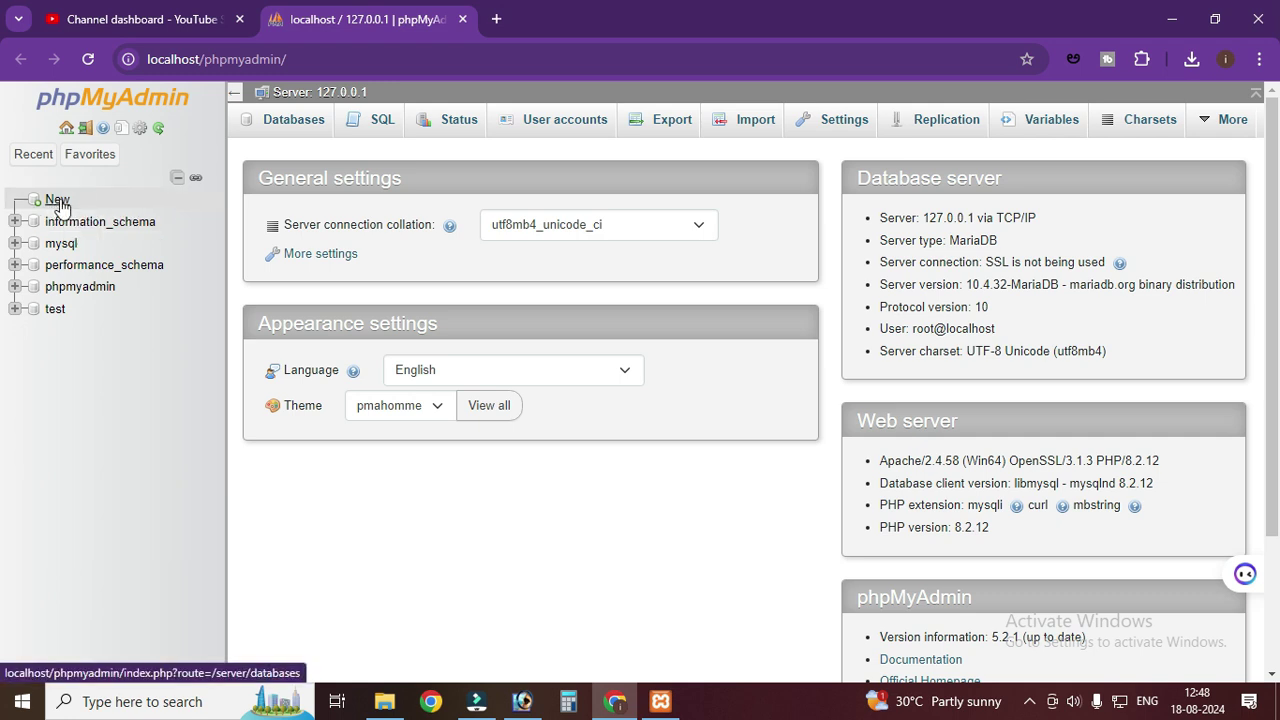
pyautogui.click(57, 205)
pyautogui.click(327, 277)
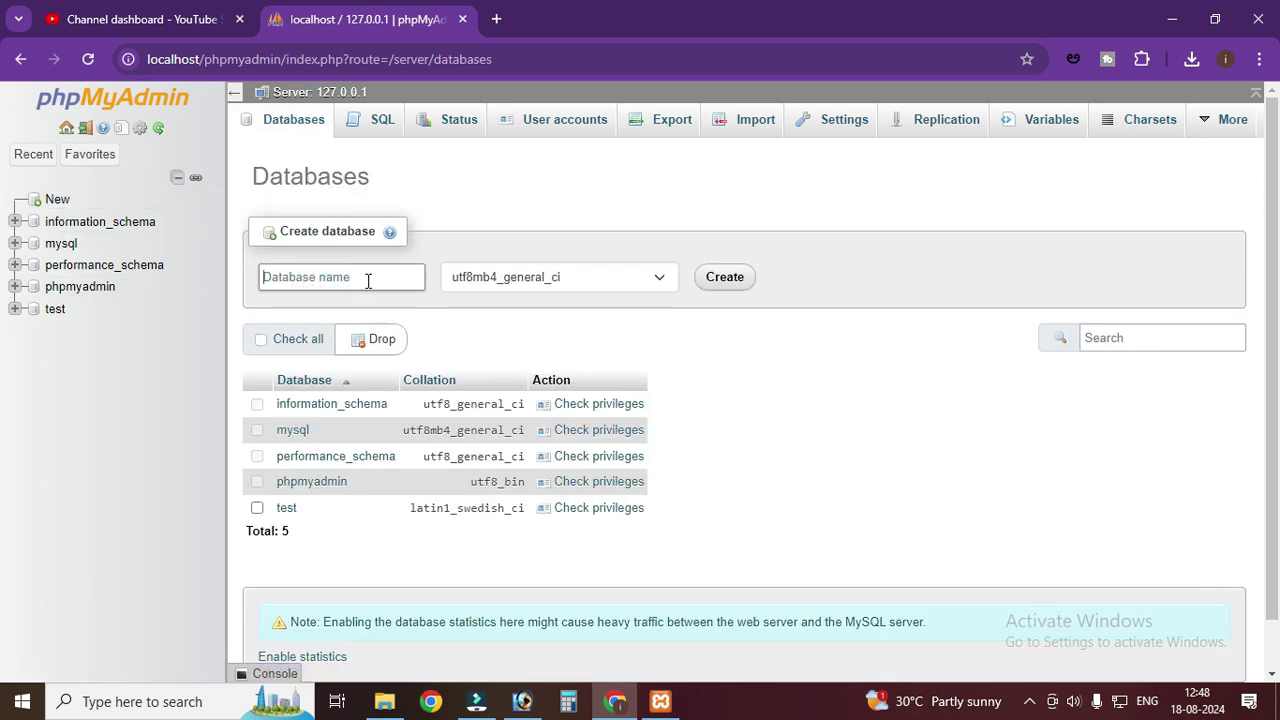
pyautogui.write('Wordpres')
pyautogui.click(384, 701)
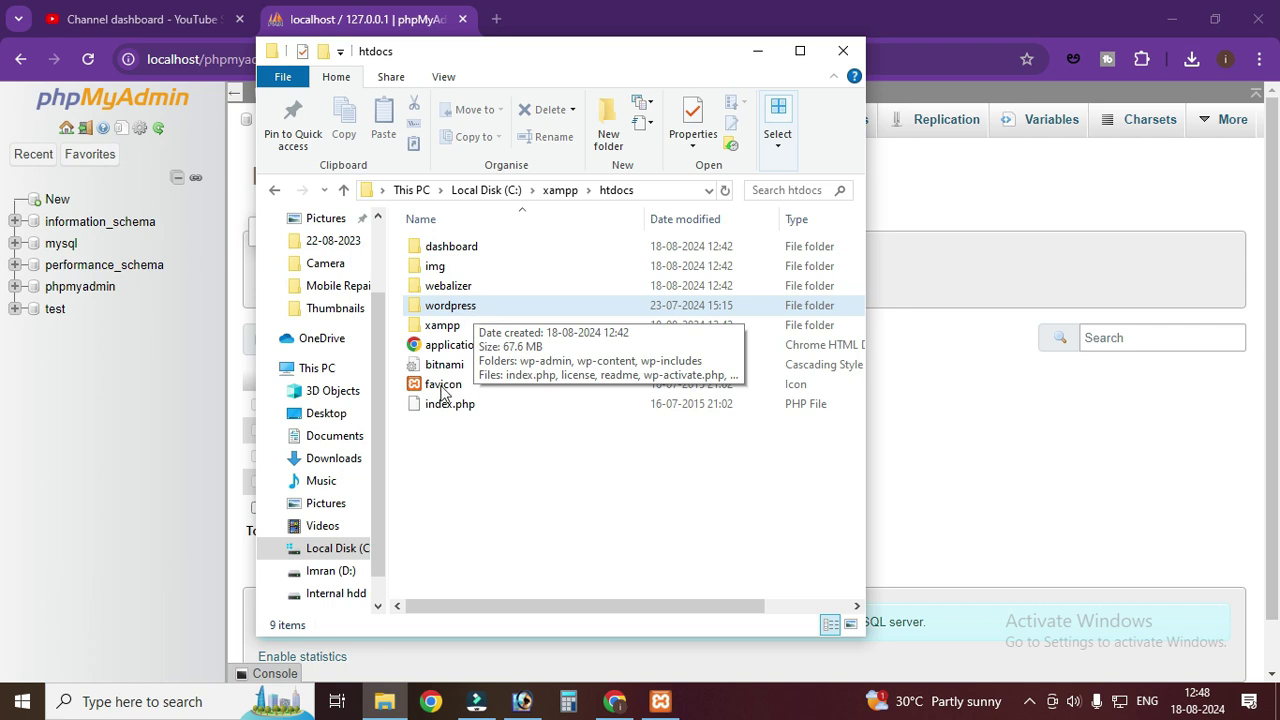
# - Check the wordpress folder in htdocs, then create the wordpress database in phpMyAdmin
pyautogui.rightClick(467, 306)
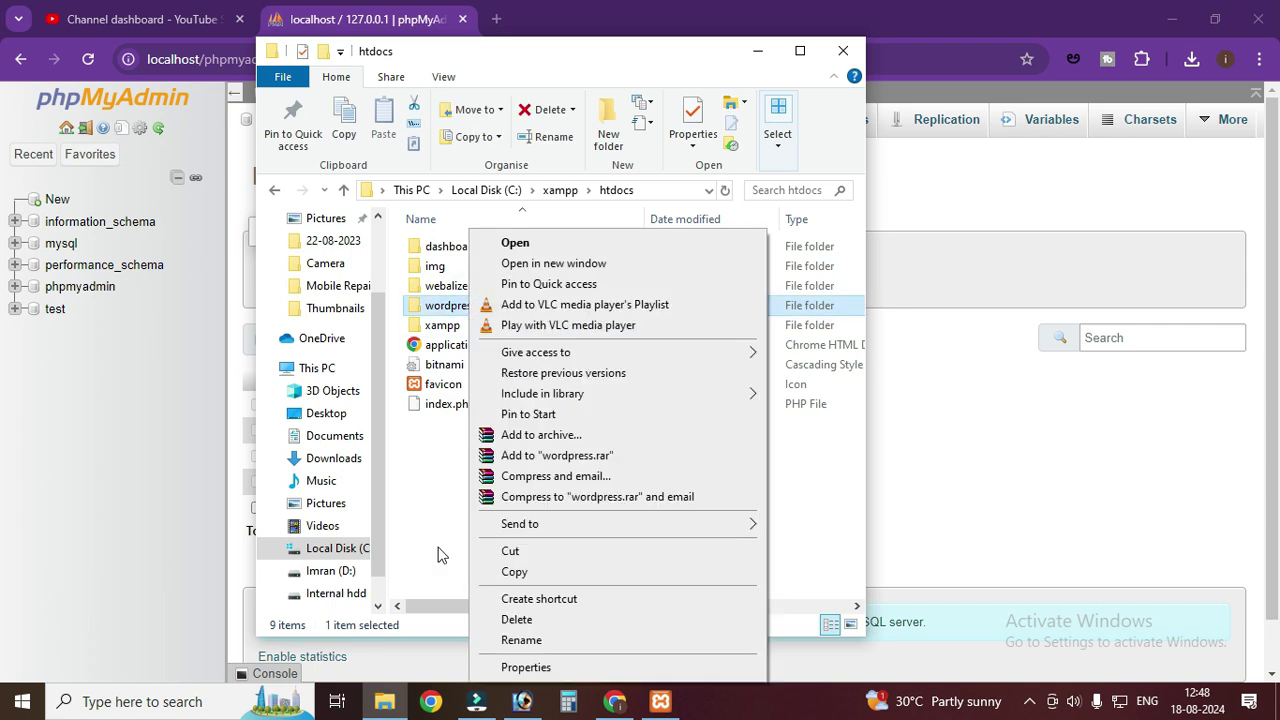
pyautogui.click(420, 510)
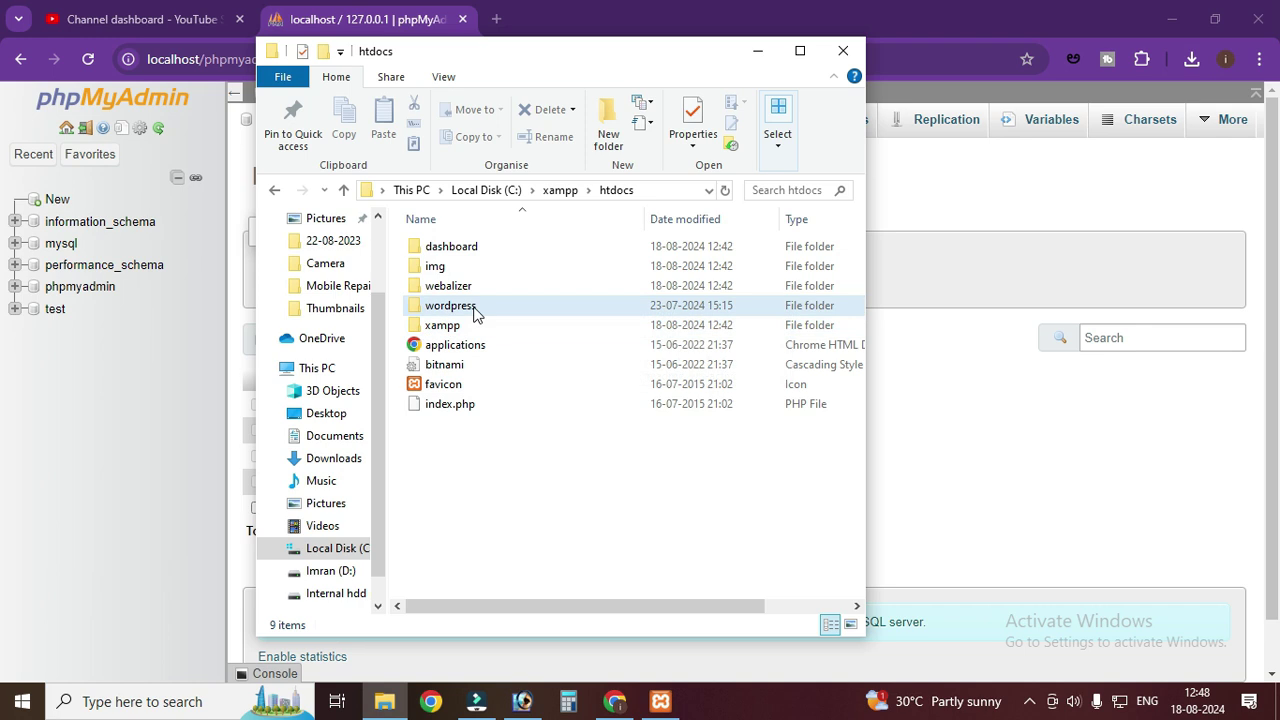
pyautogui.click(757, 50)
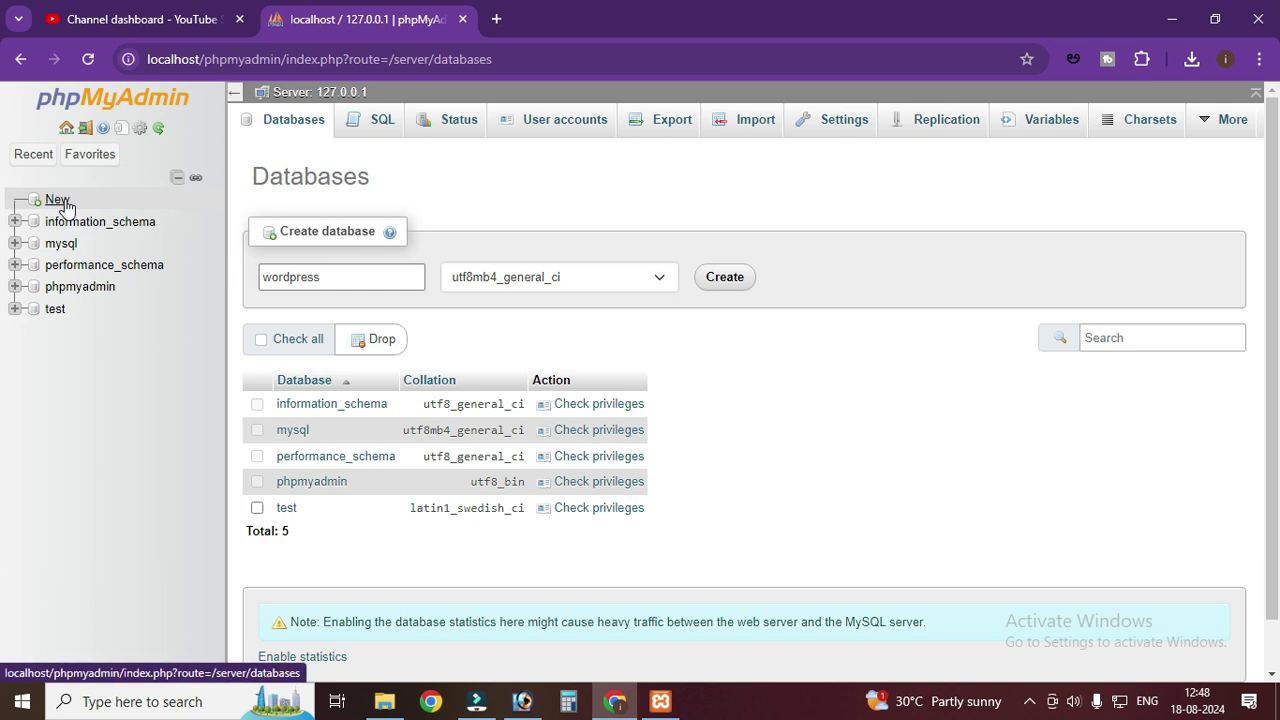
pyautogui.click(384, 701)
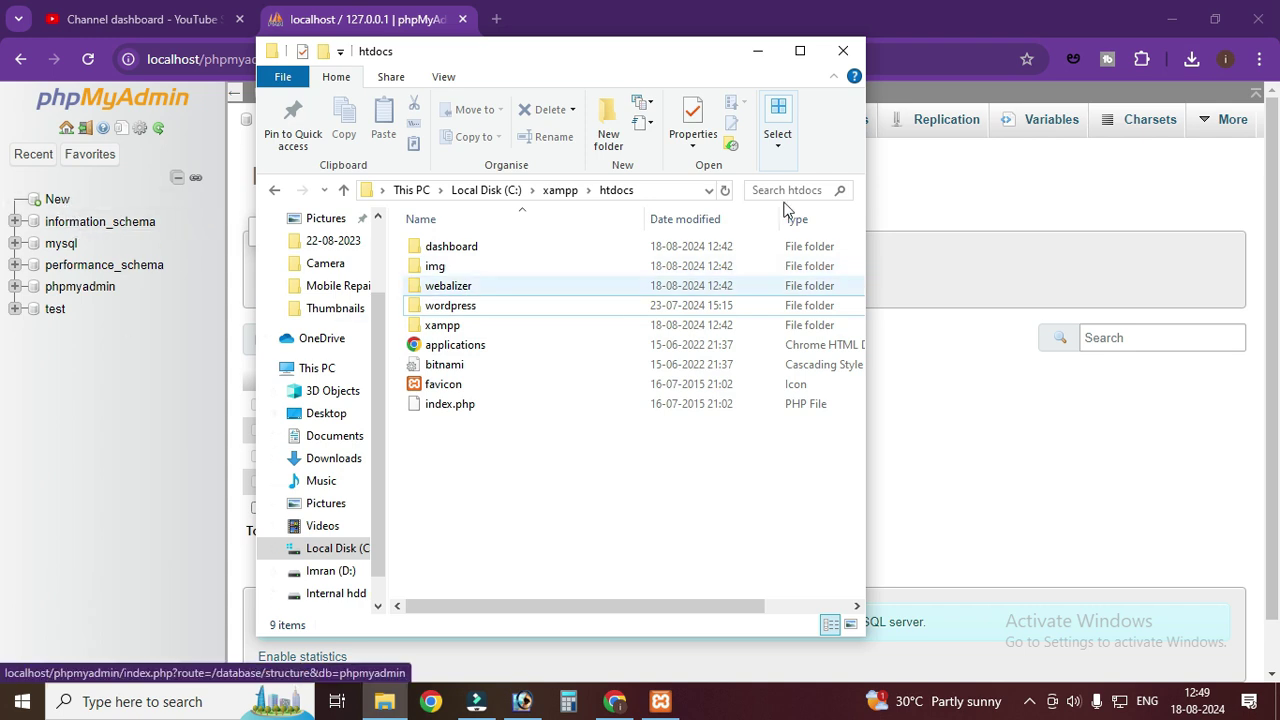
pyautogui.click(758, 52)
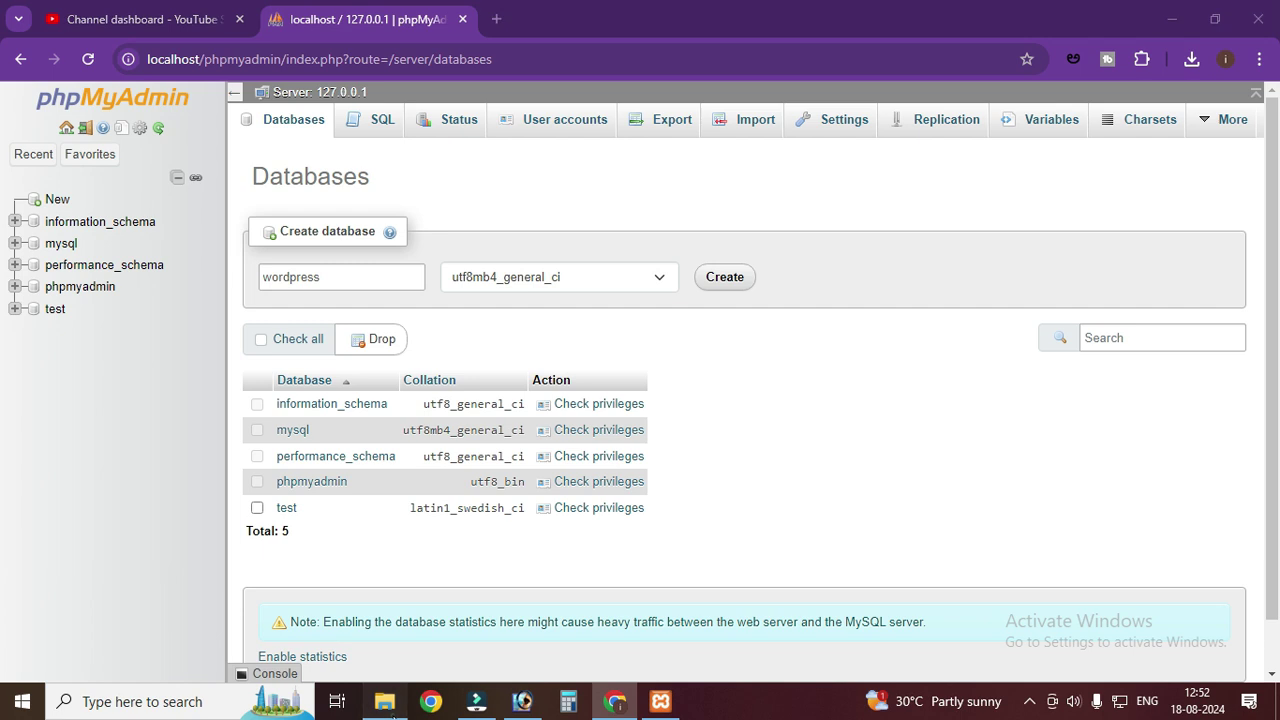
pyautogui.click(384, 701)
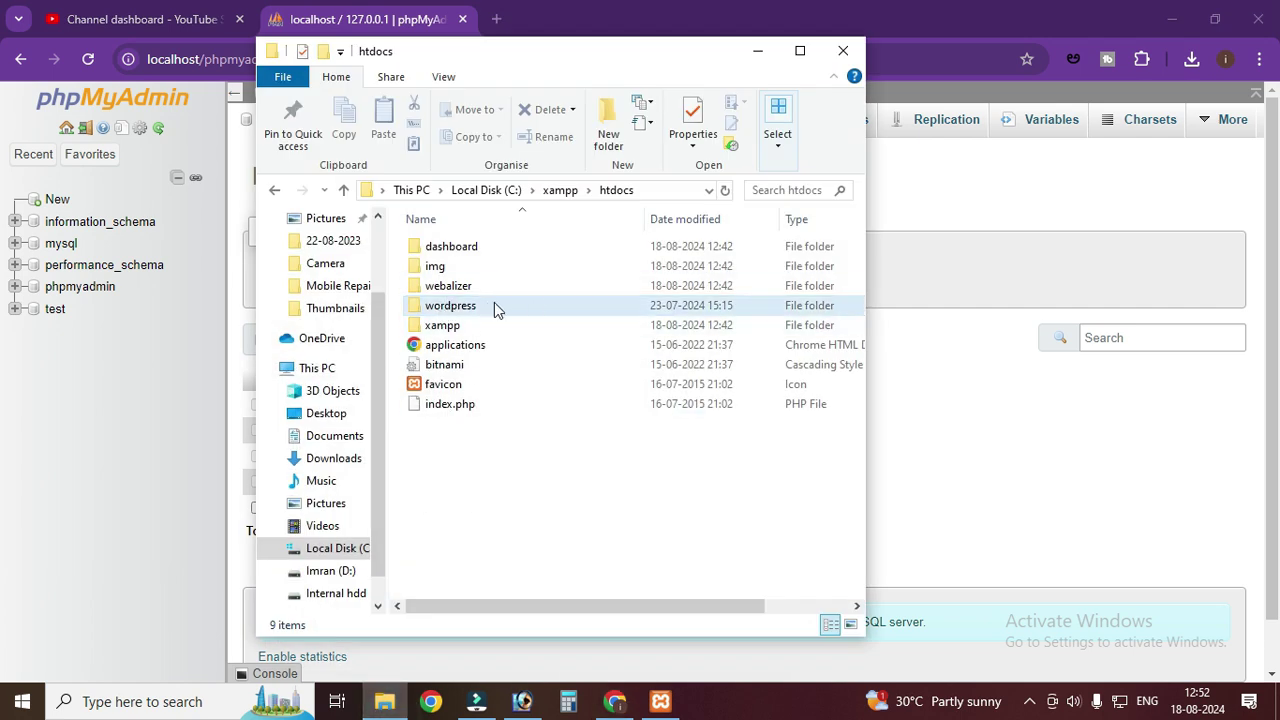
pyautogui.click(757, 50)
pyautogui.click(330, 280)
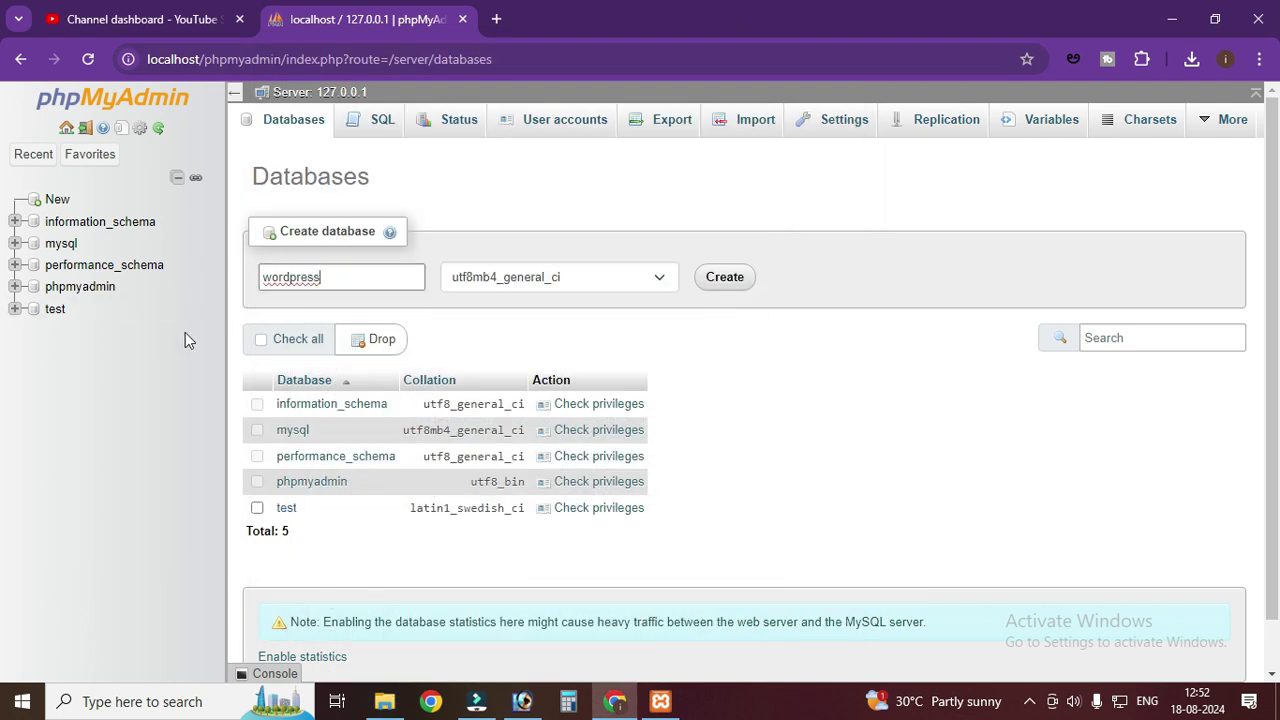
pyautogui.click(405, 705)
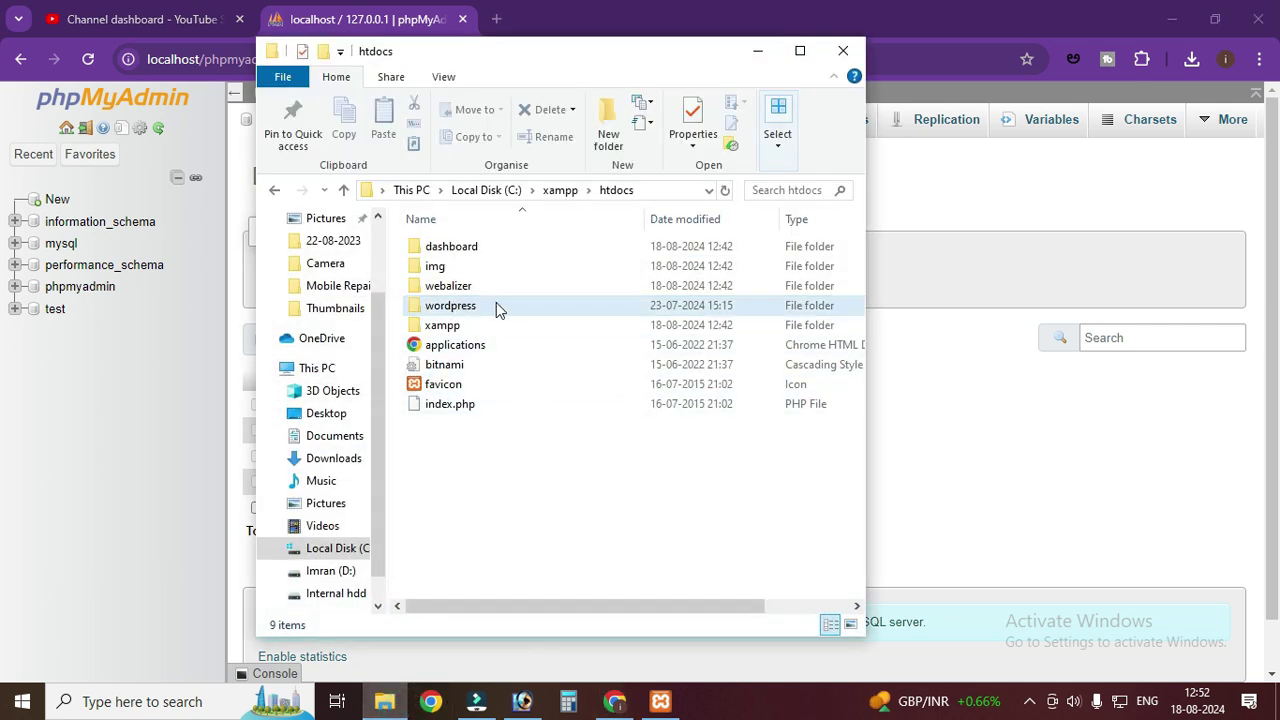
pyautogui.click(758, 51)
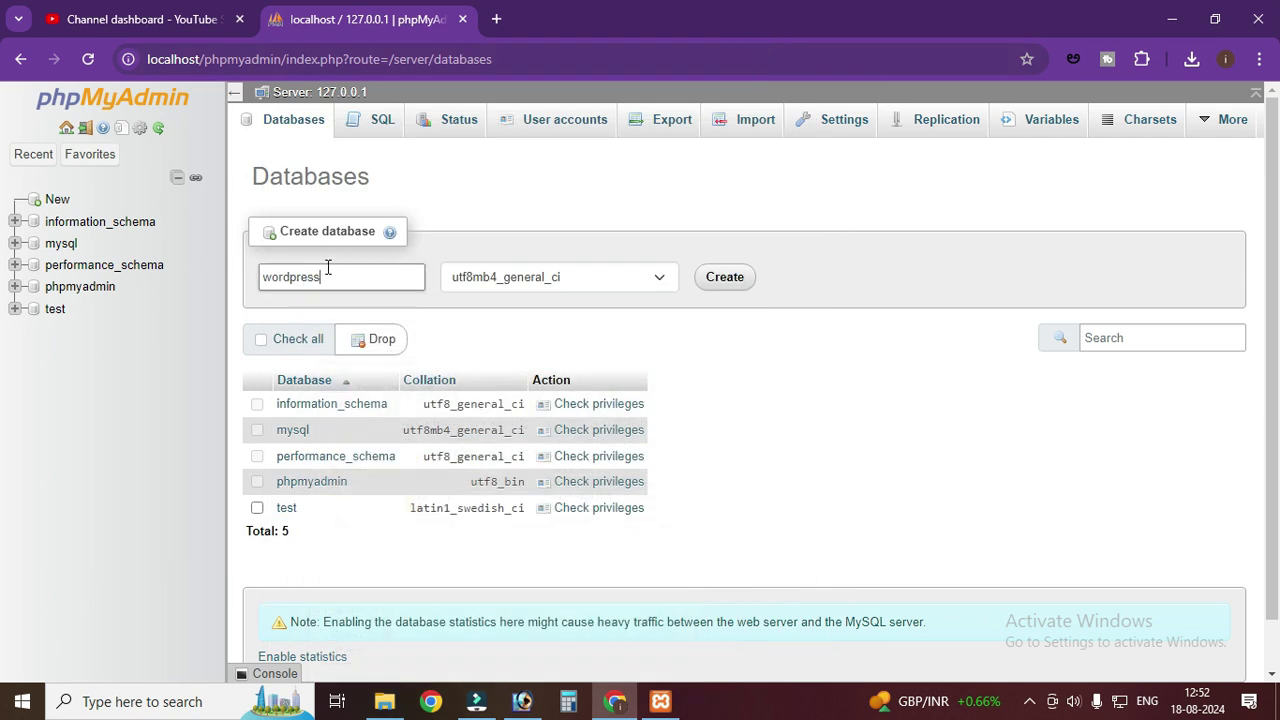
pyautogui.click(722, 280)
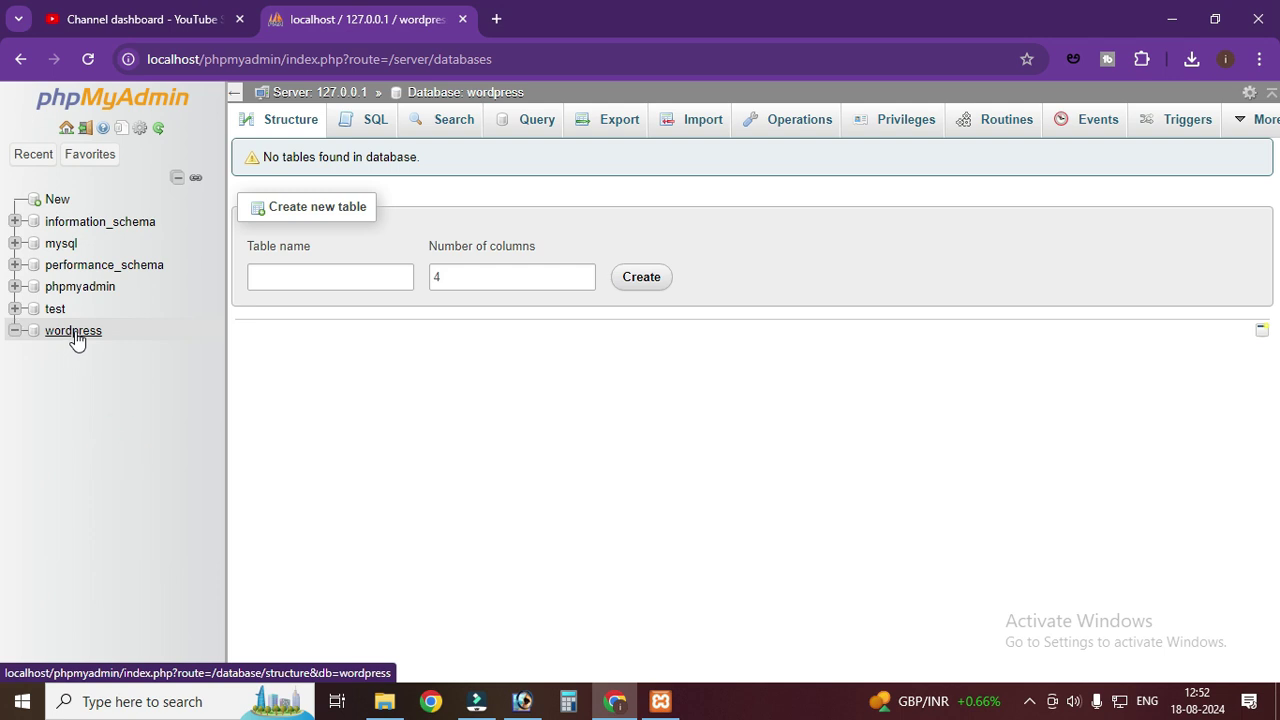
# - Open the wordpress database's Structure page, confirming no tables, then start a new browser tab
pyautogui.click(98, 334)
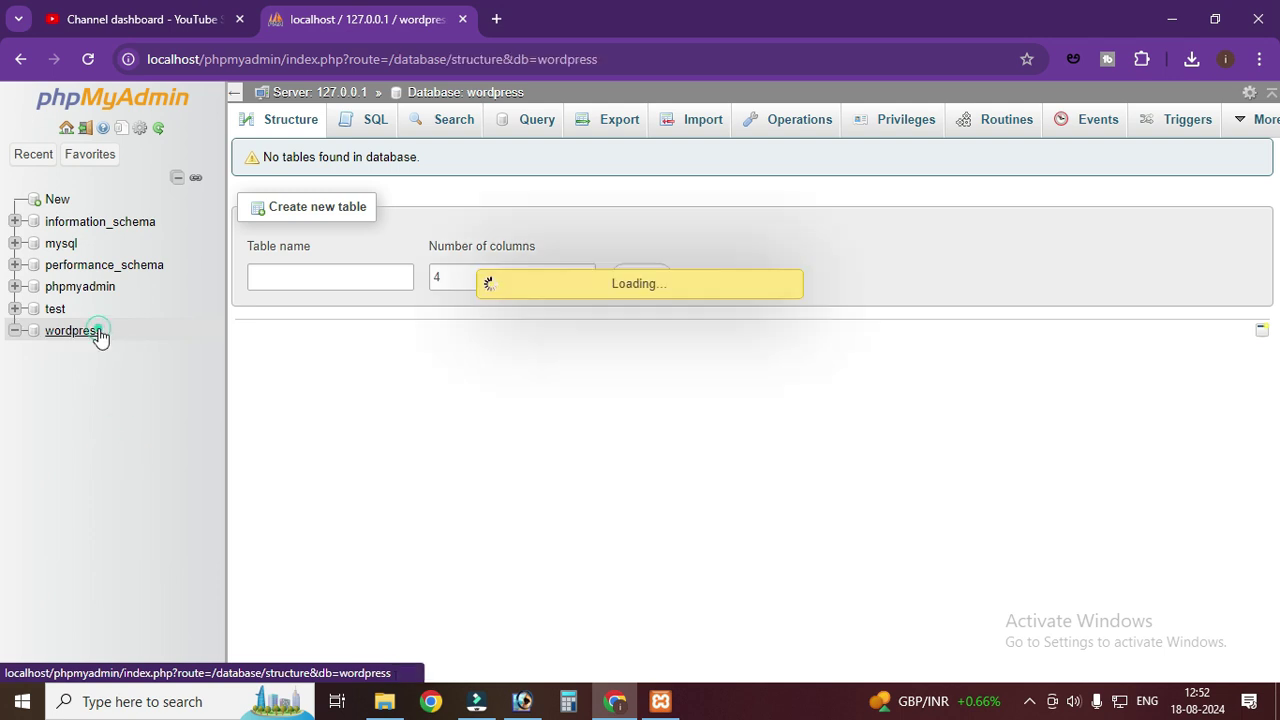
pyautogui.click(106, 388)
pyautogui.click(672, 705)
pyautogui.click(662, 703)
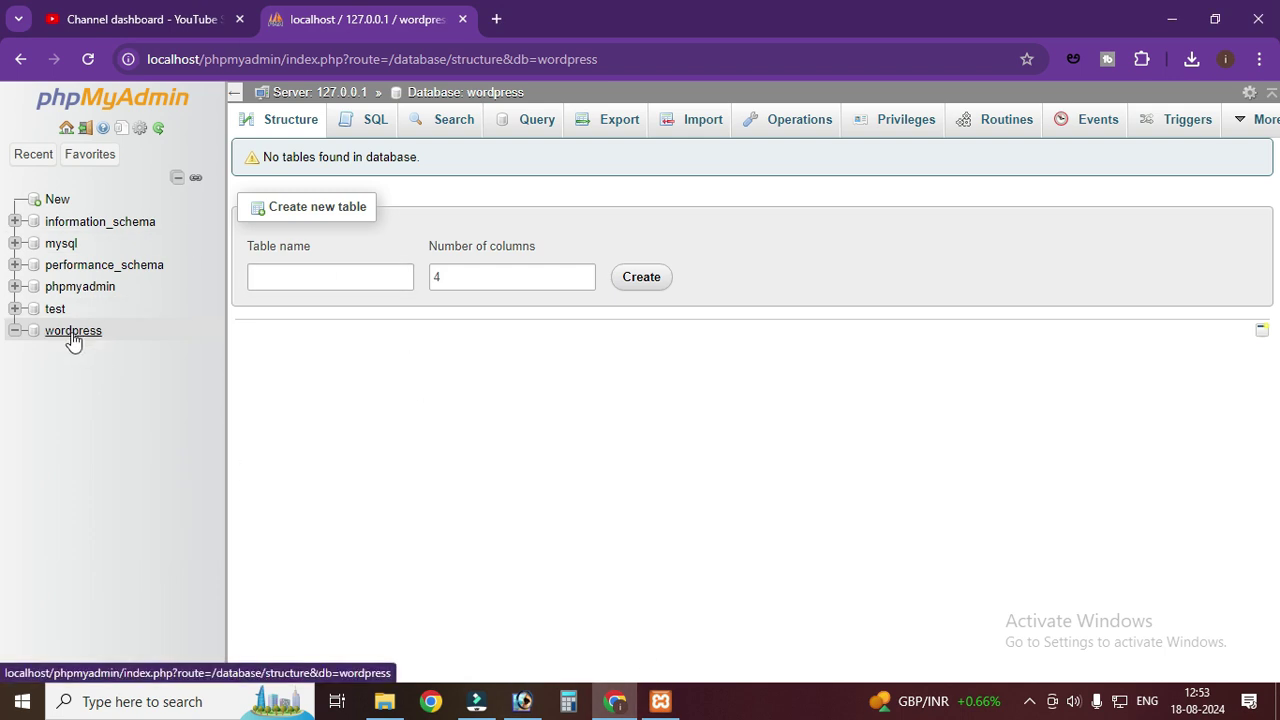
pyautogui.click(497, 25)
# - Load localhost/wordpress in a new Chrome tab to reach the setup language page
pyautogui.click(467, 57)
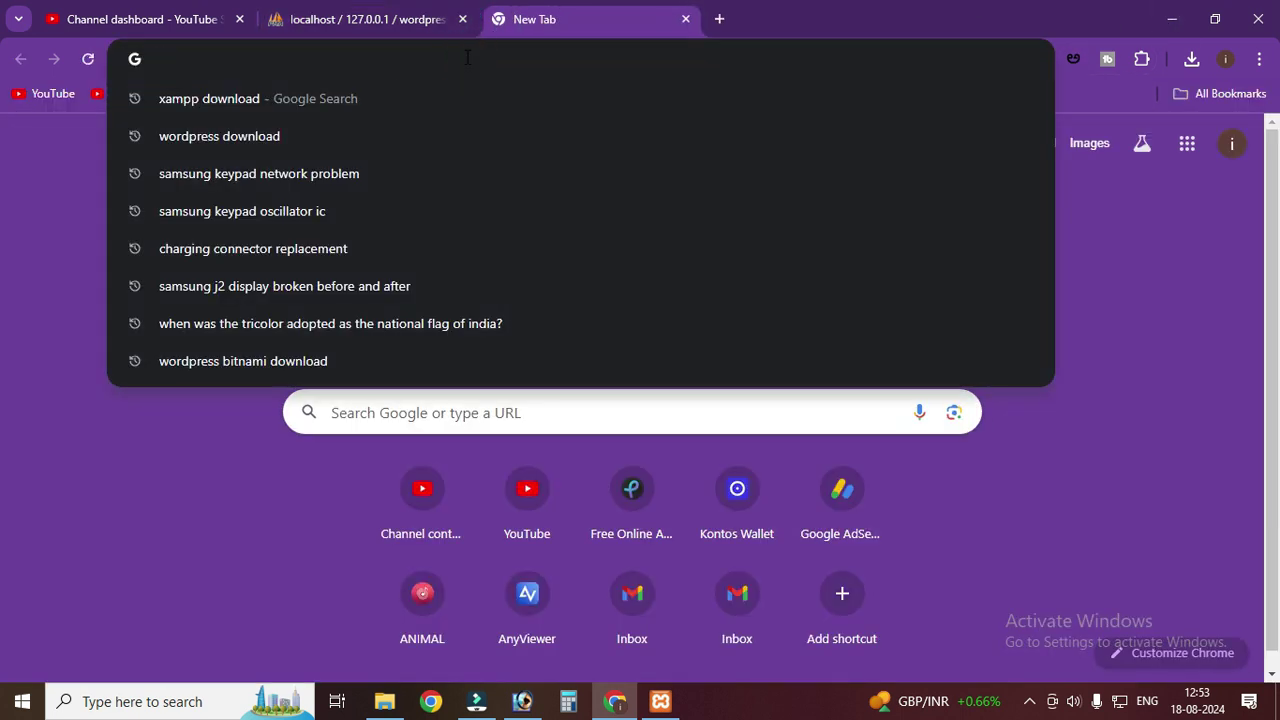
pyautogui.click(3, 280)
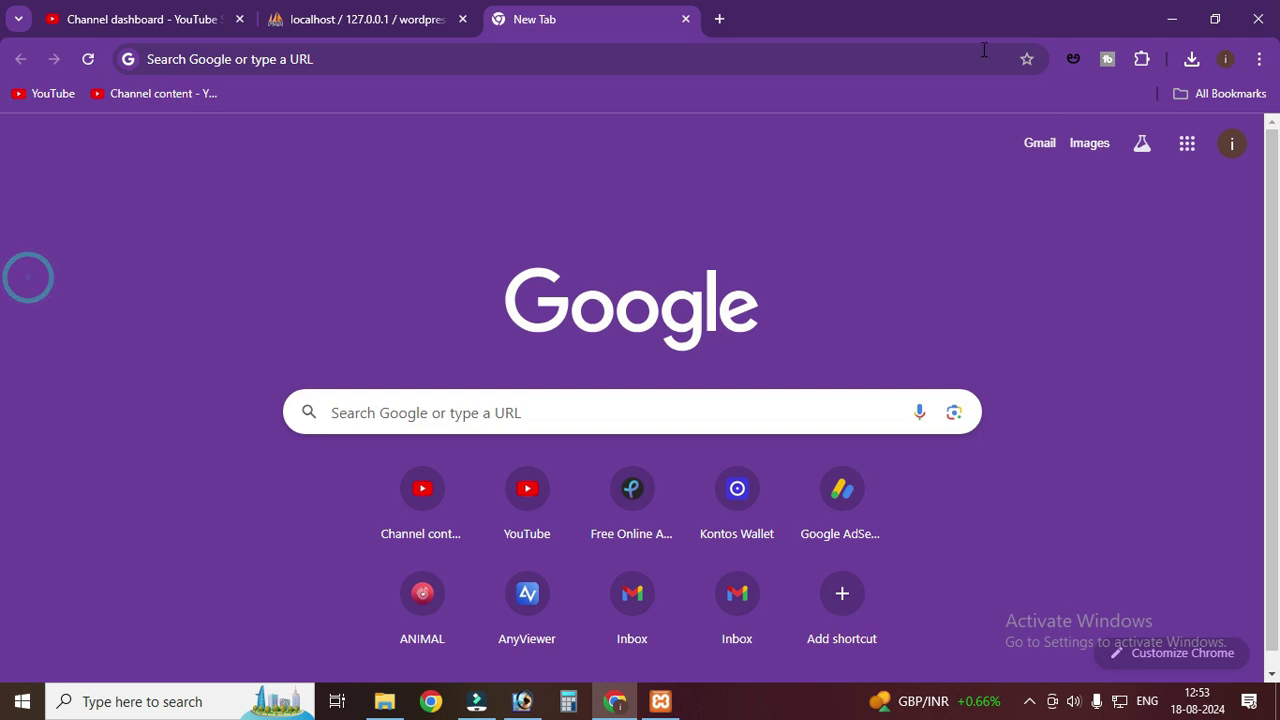
pyautogui.click(445, 62)
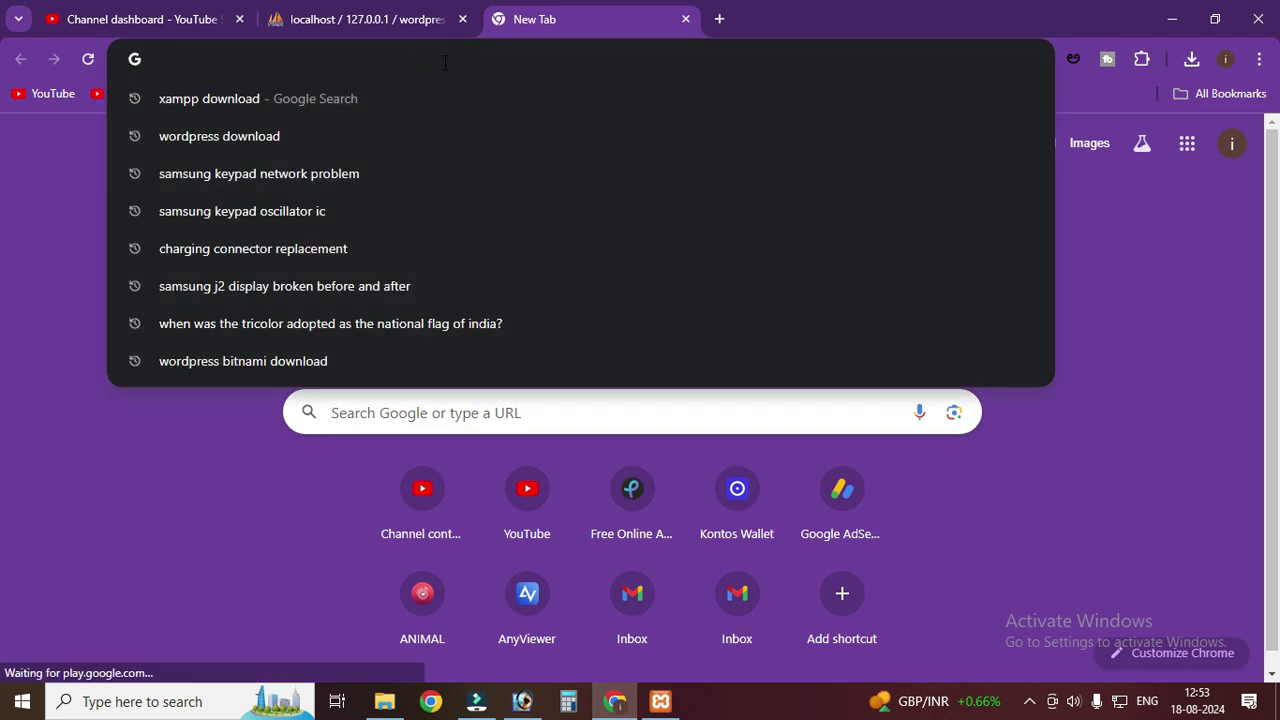
pyautogui.write('local')
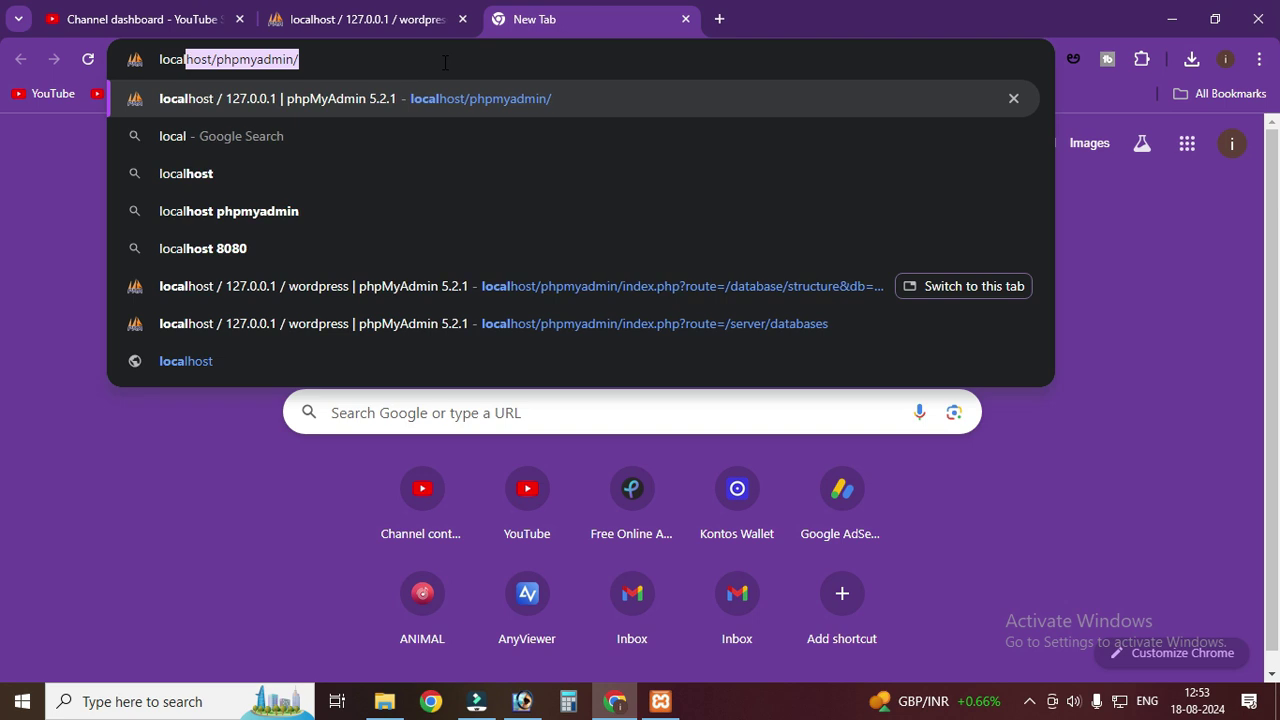
pyautogui.write('host')
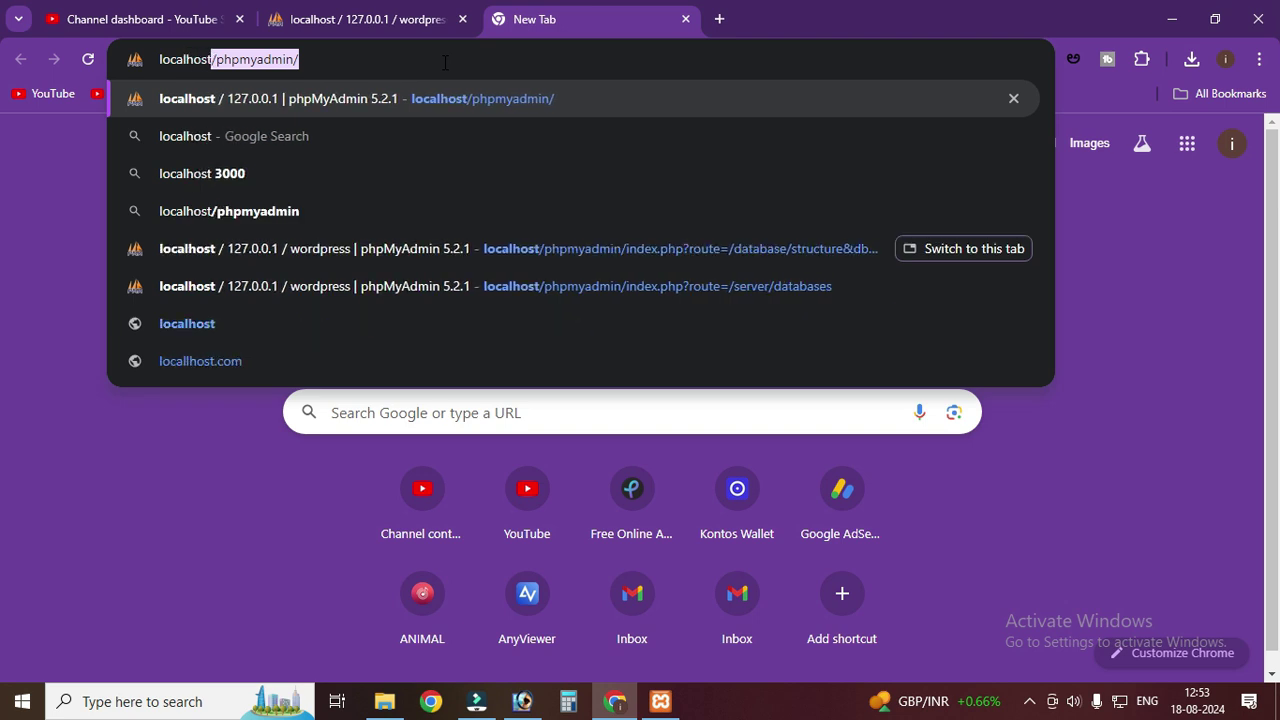
pyautogui.write('/wordpress')
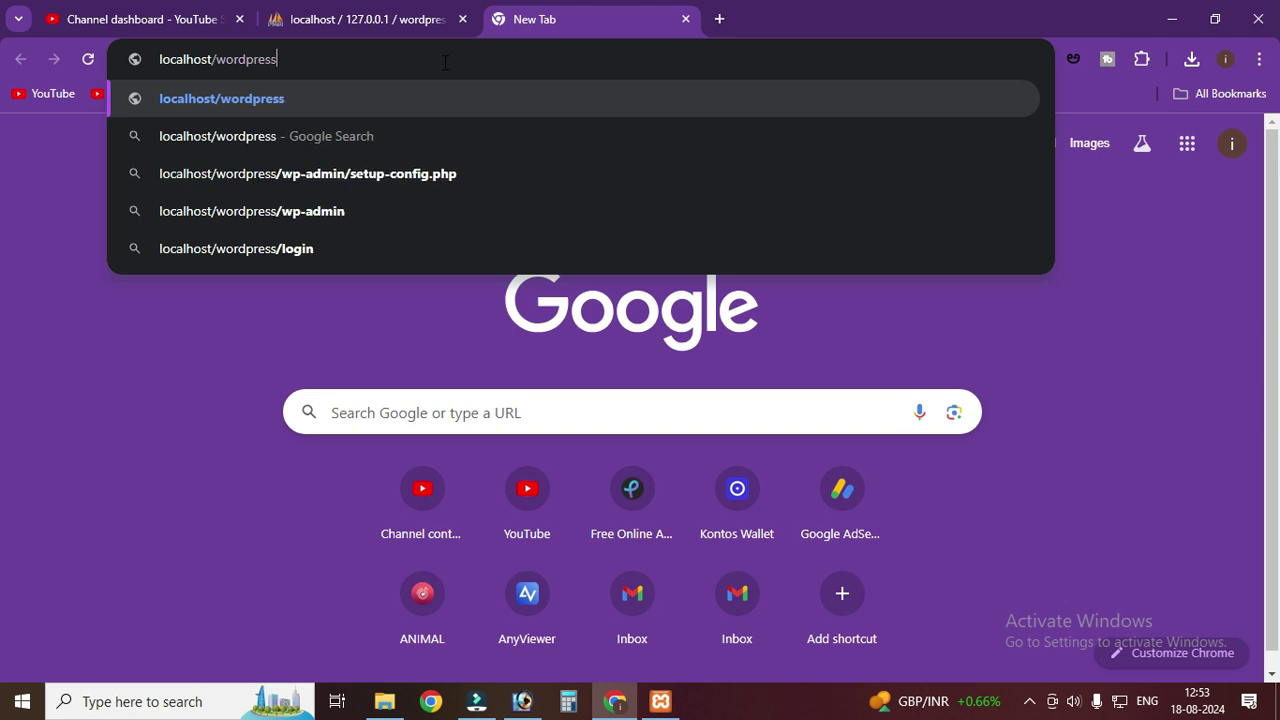
pyautogui.press('Return')
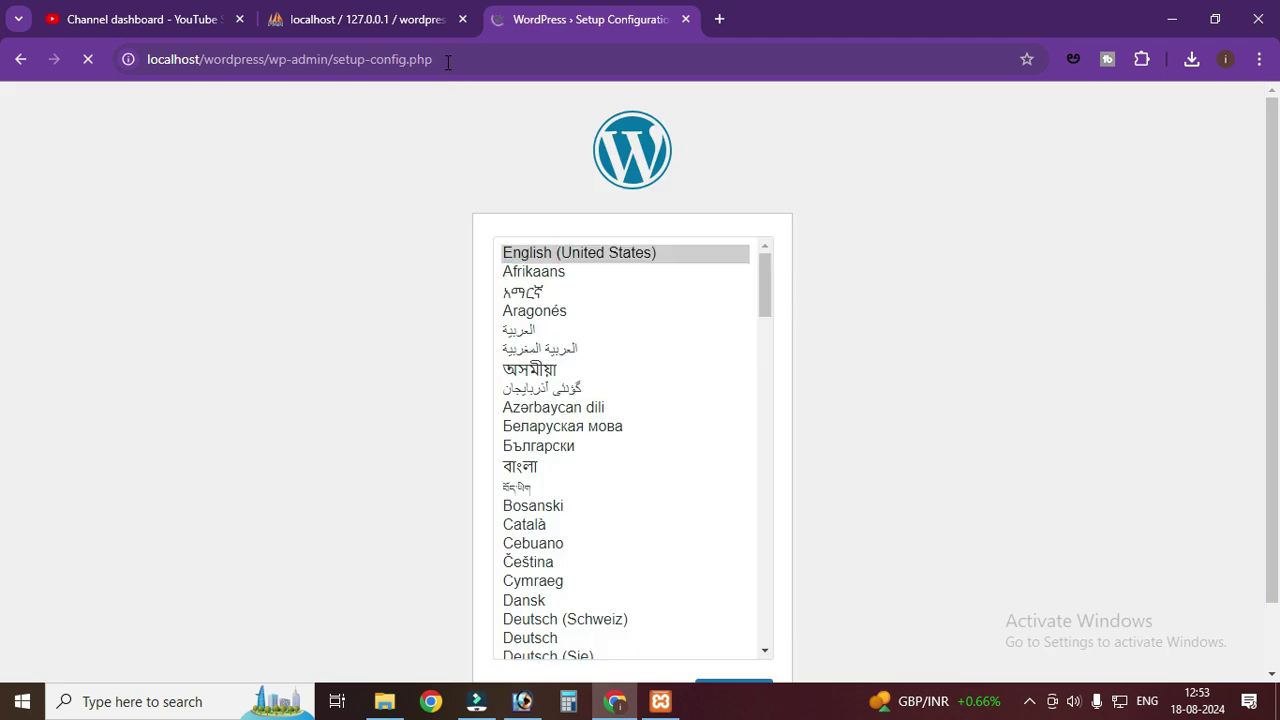
# - Navigate File Explorer to C:\xampp\htdocs and select the wordpress folder
pyautogui.click(384, 701)
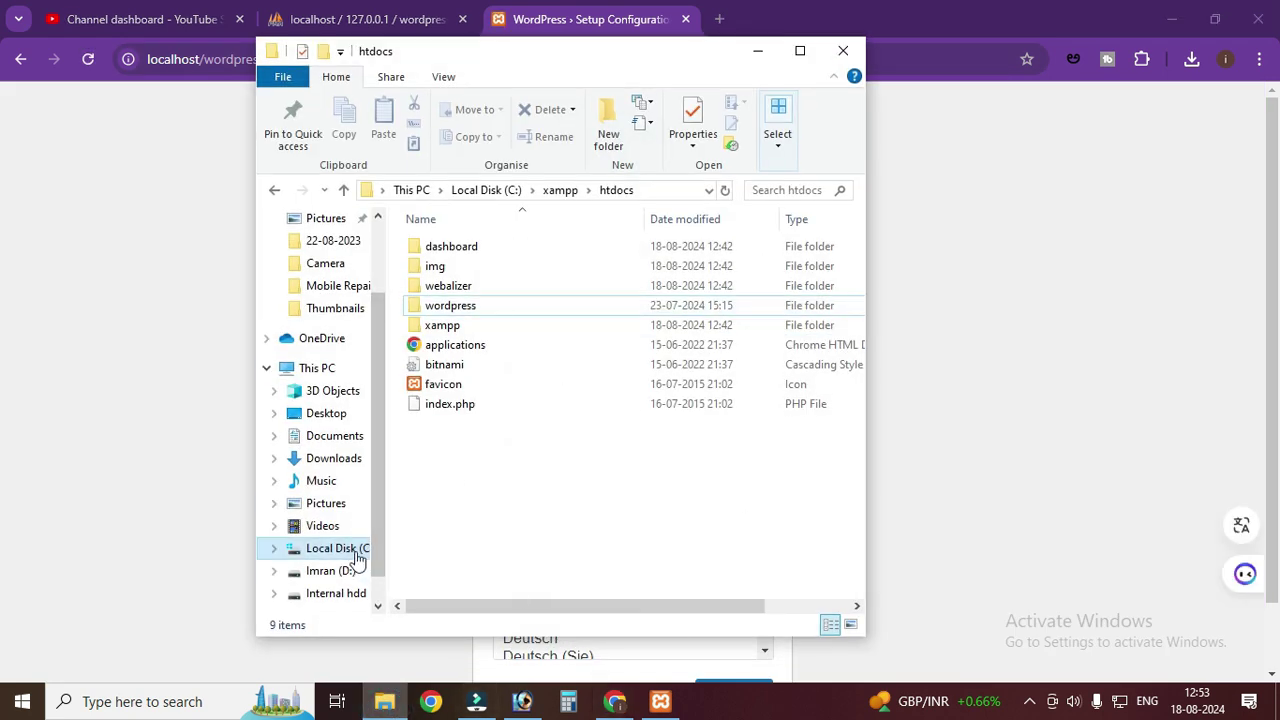
pyautogui.click(345, 549)
pyautogui.click(470, 508)
pyautogui.doubleClick(470, 508)
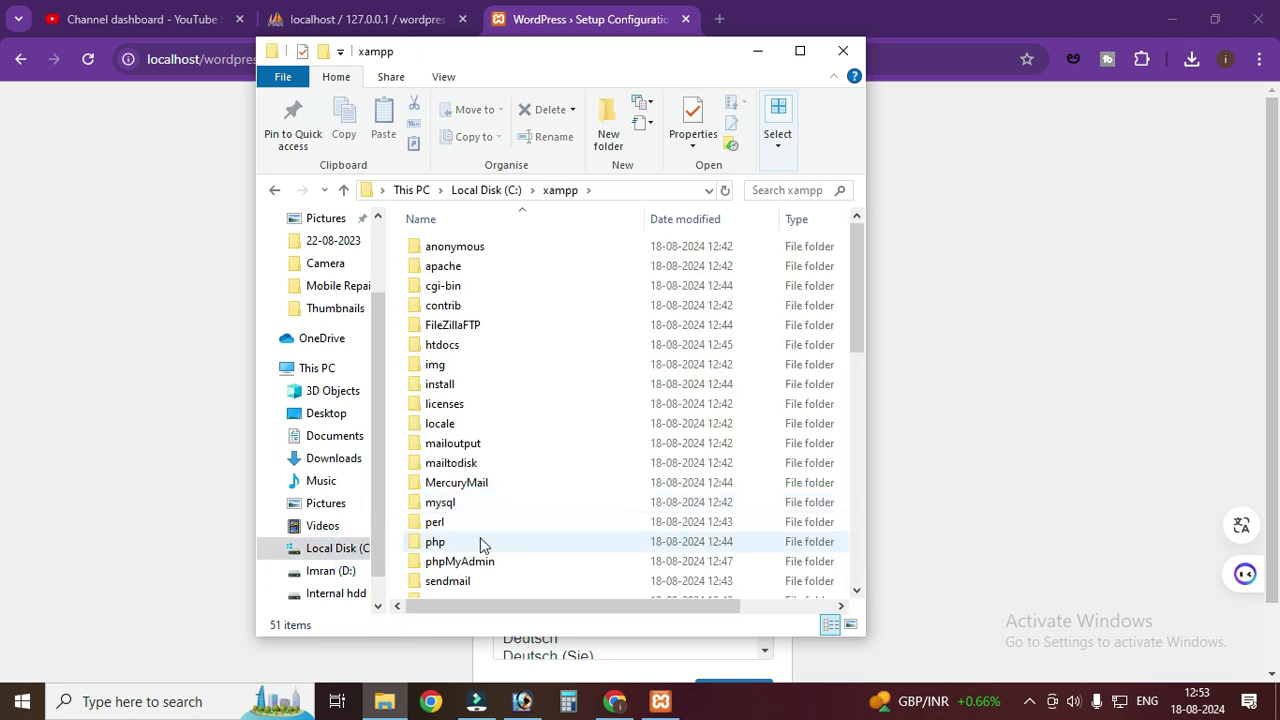
pyautogui.doubleClick(482, 348)
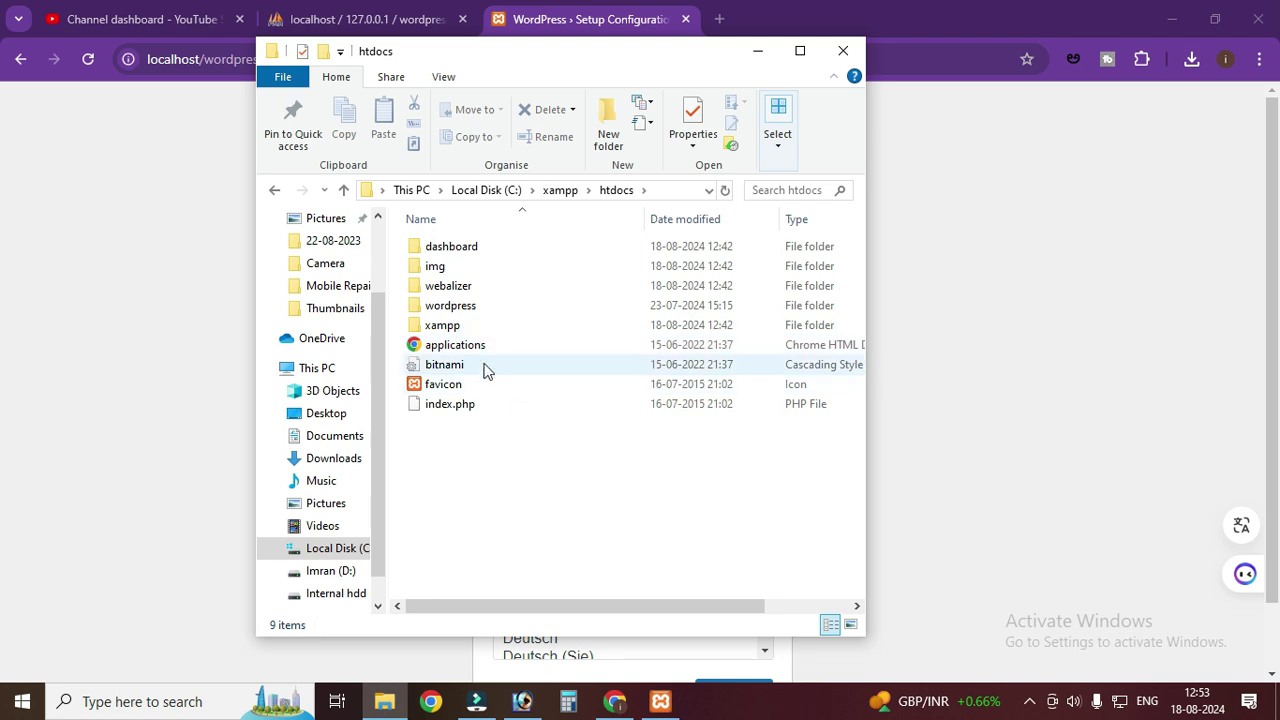
pyautogui.click(461, 312)
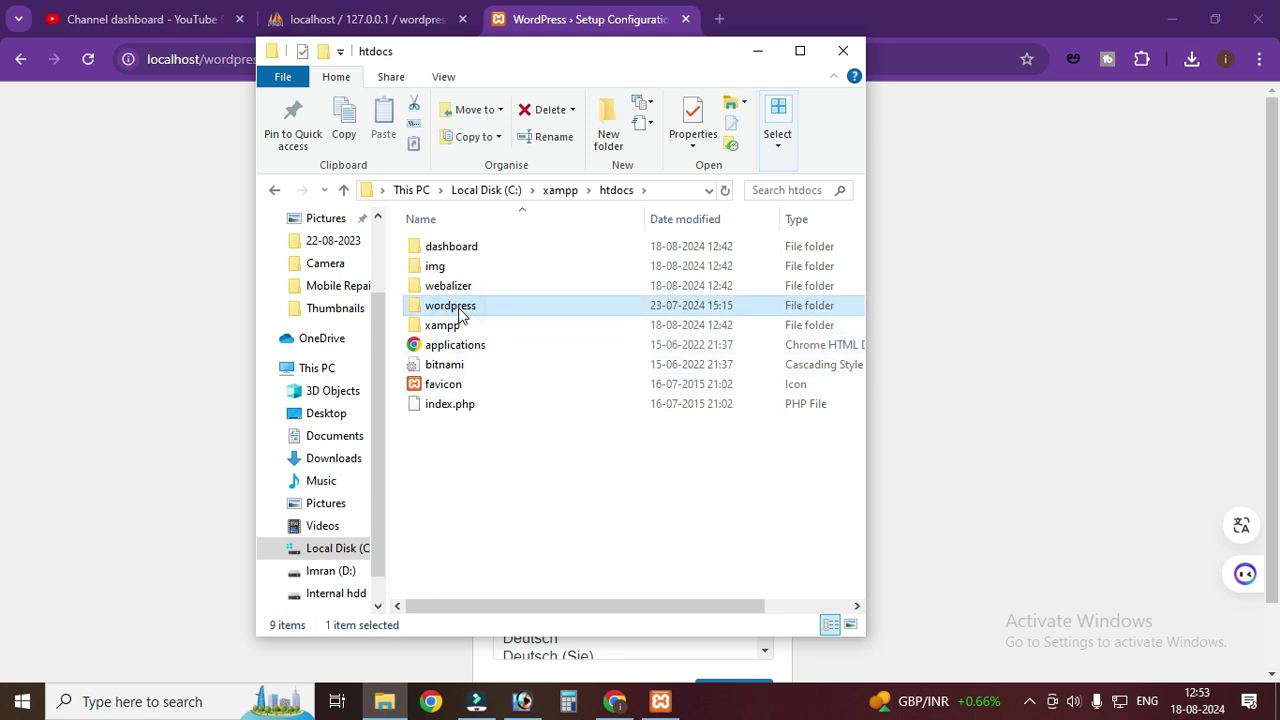
# - Copy the wordpress folder from htdocs
pyautogui.click(762, 56)
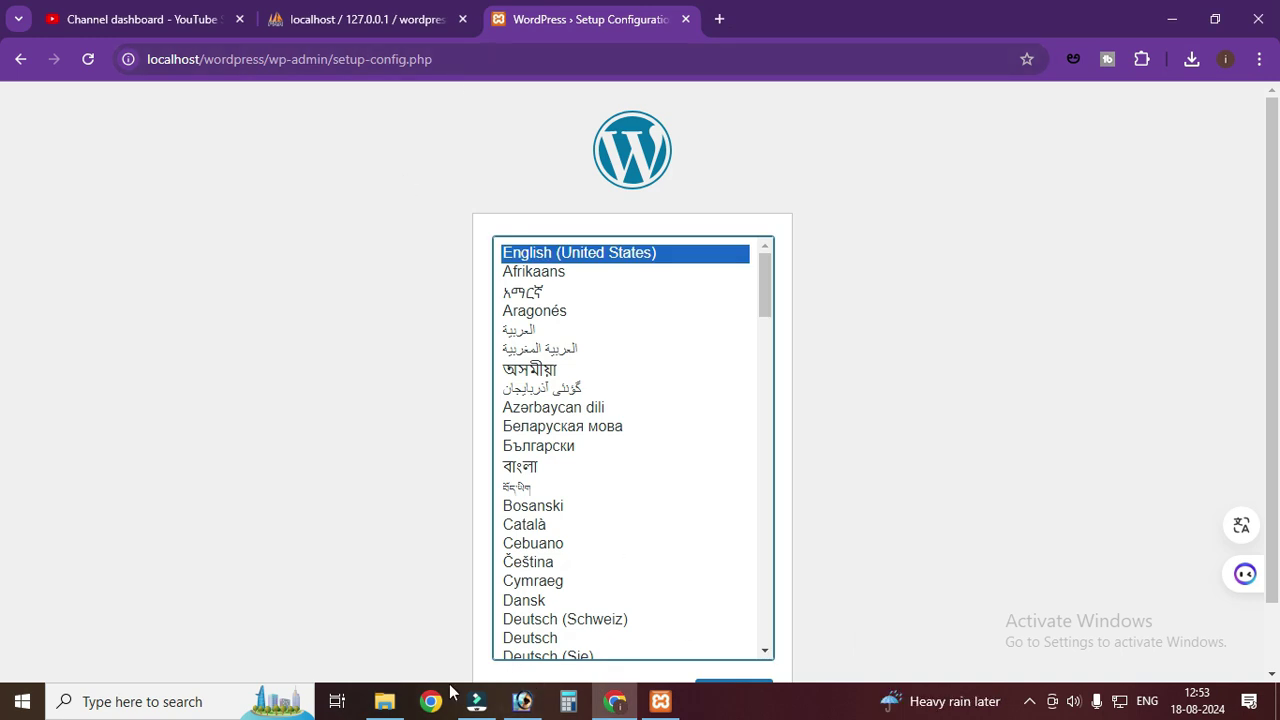
pyautogui.click(384, 703)
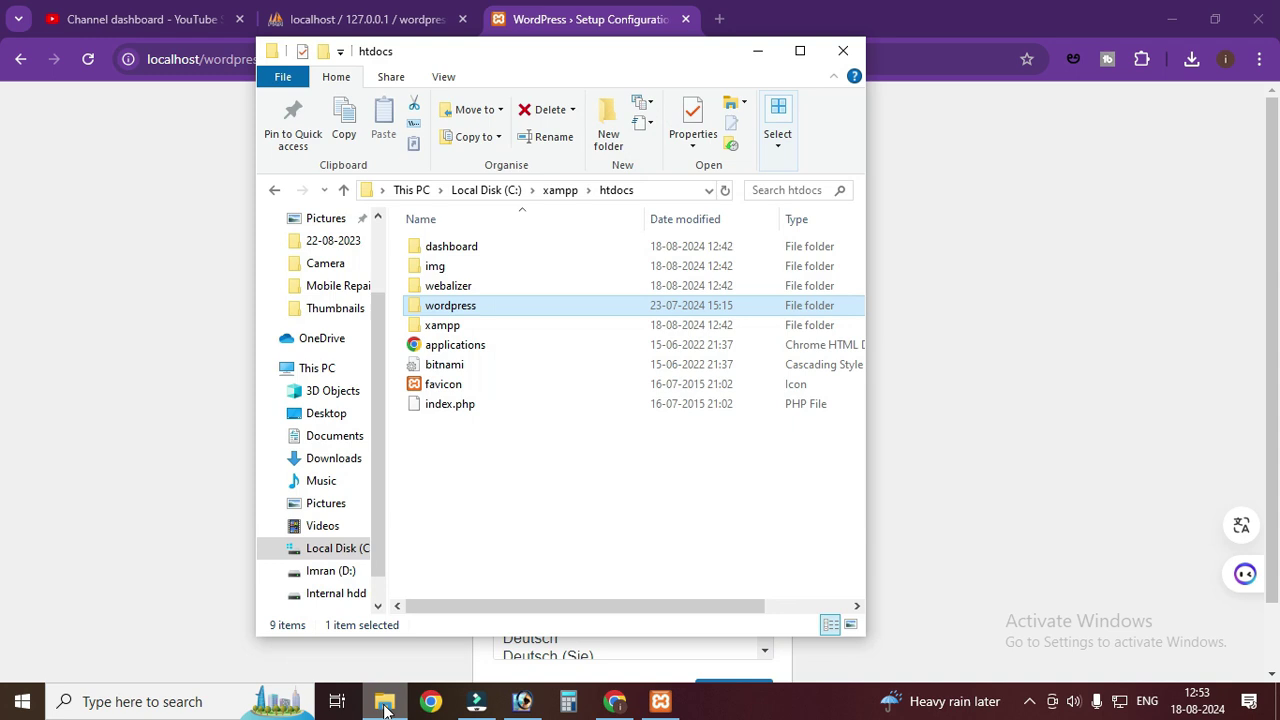
pyautogui.click(606, 468)
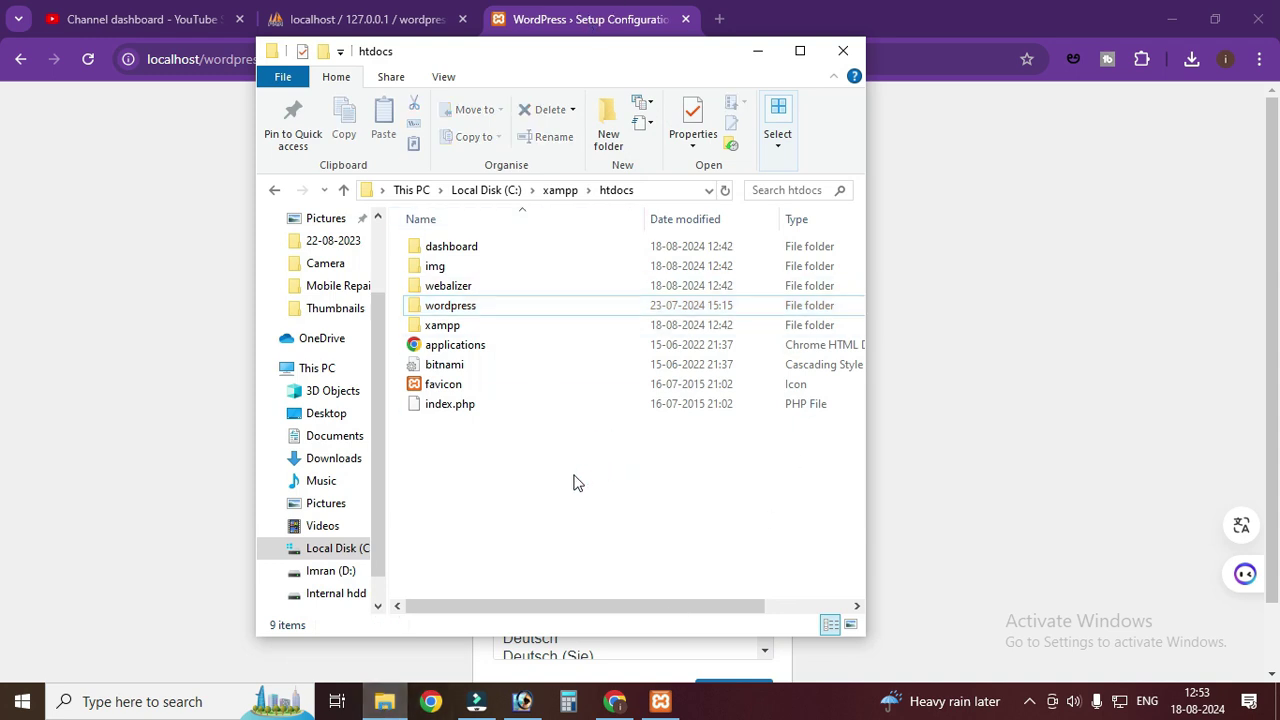
pyautogui.click(497, 305)
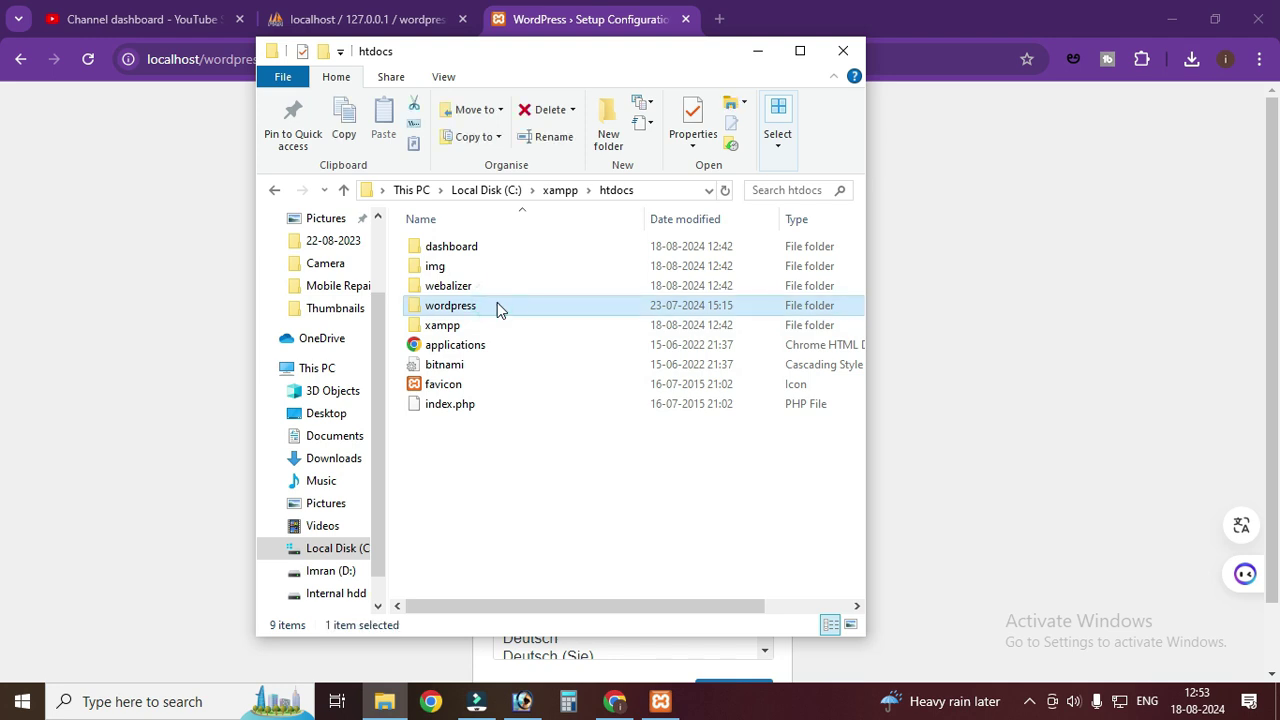
pyautogui.rightClick(497, 305)
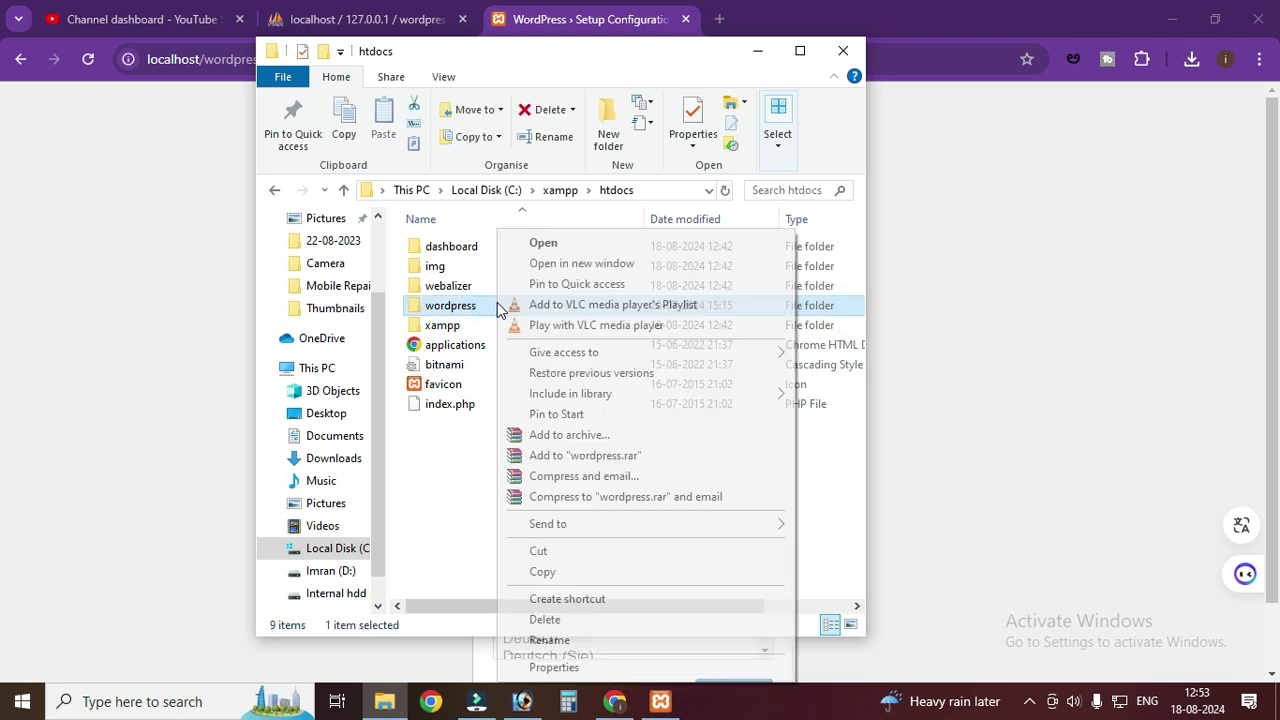
pyautogui.click(548, 575)
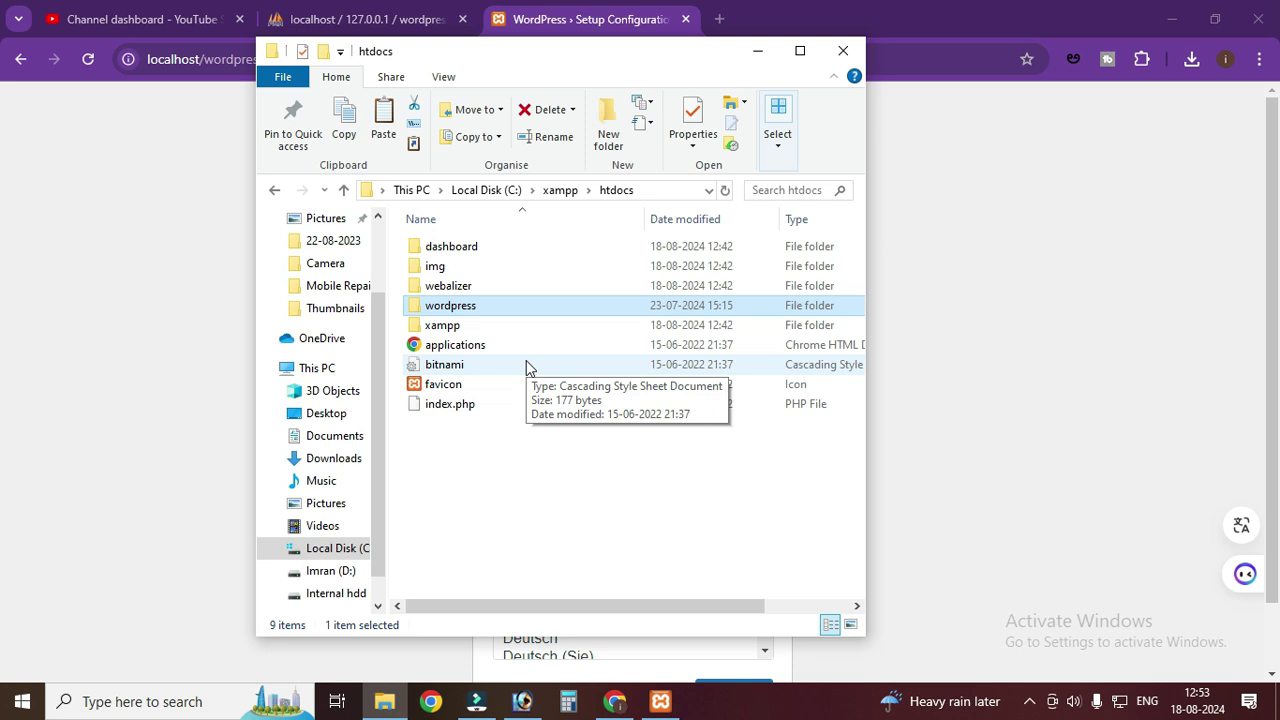
# - Create a new imran folder in htdocs and paste the wordpress folder into it
pyautogui.rightClick(493, 505)
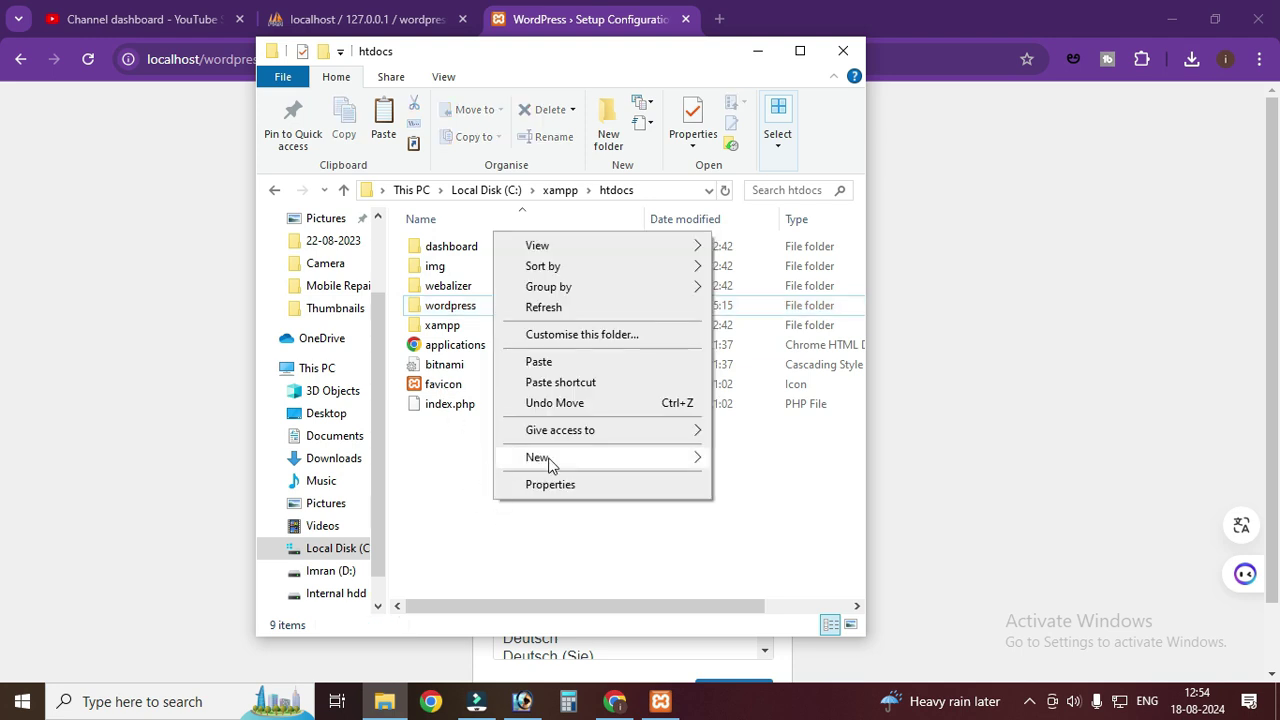
pyautogui.moveTo(543, 457)
pyautogui.click(740, 457)
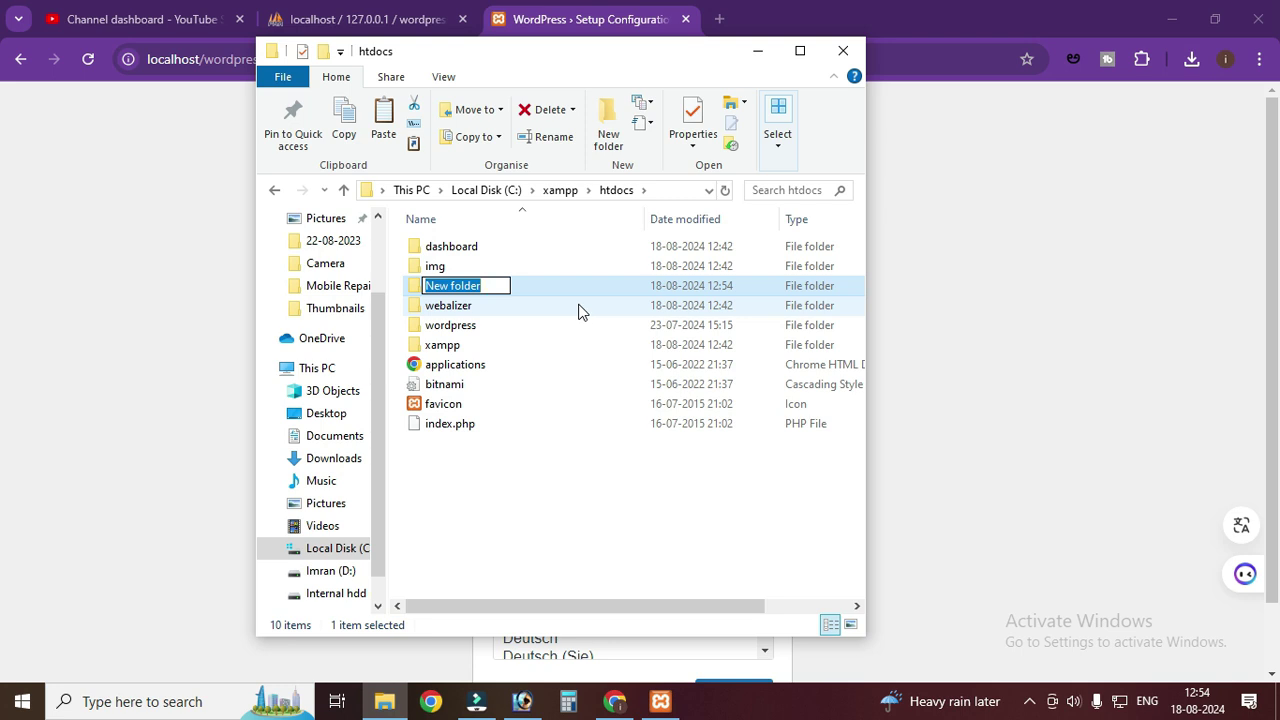
pyautogui.write('imran')
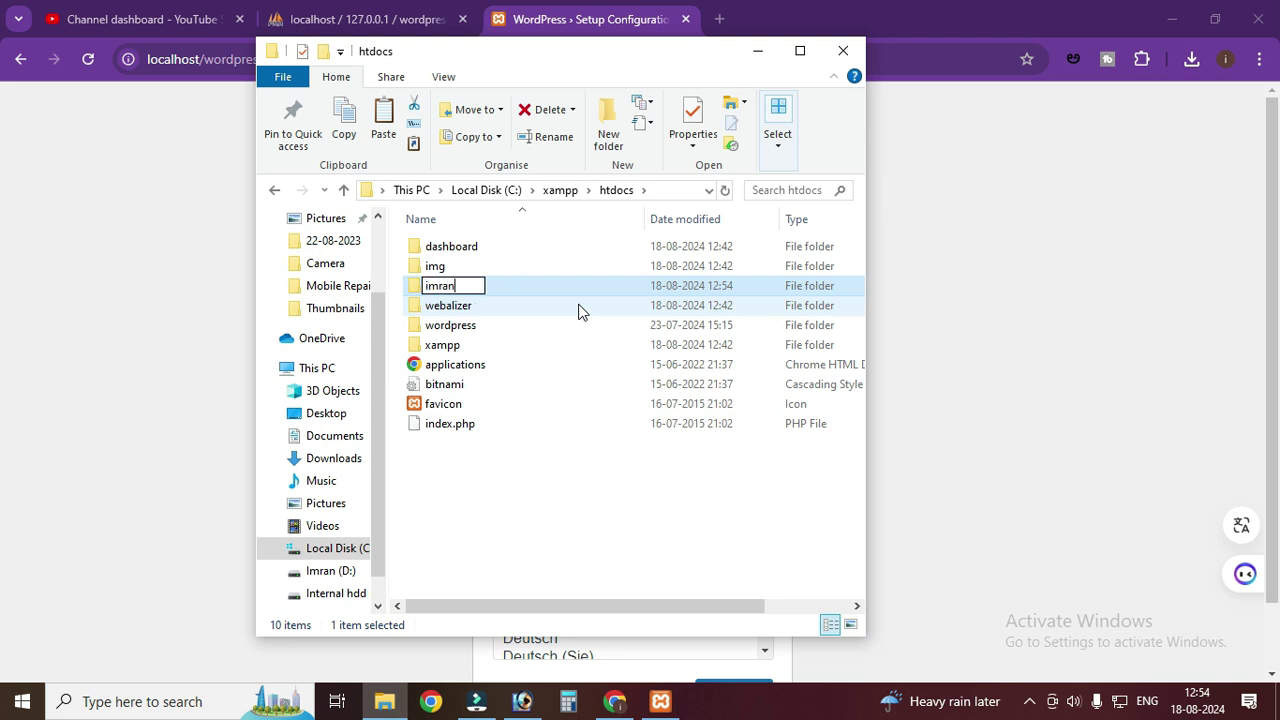
pyautogui.press('Return')
pyautogui.press('Return')
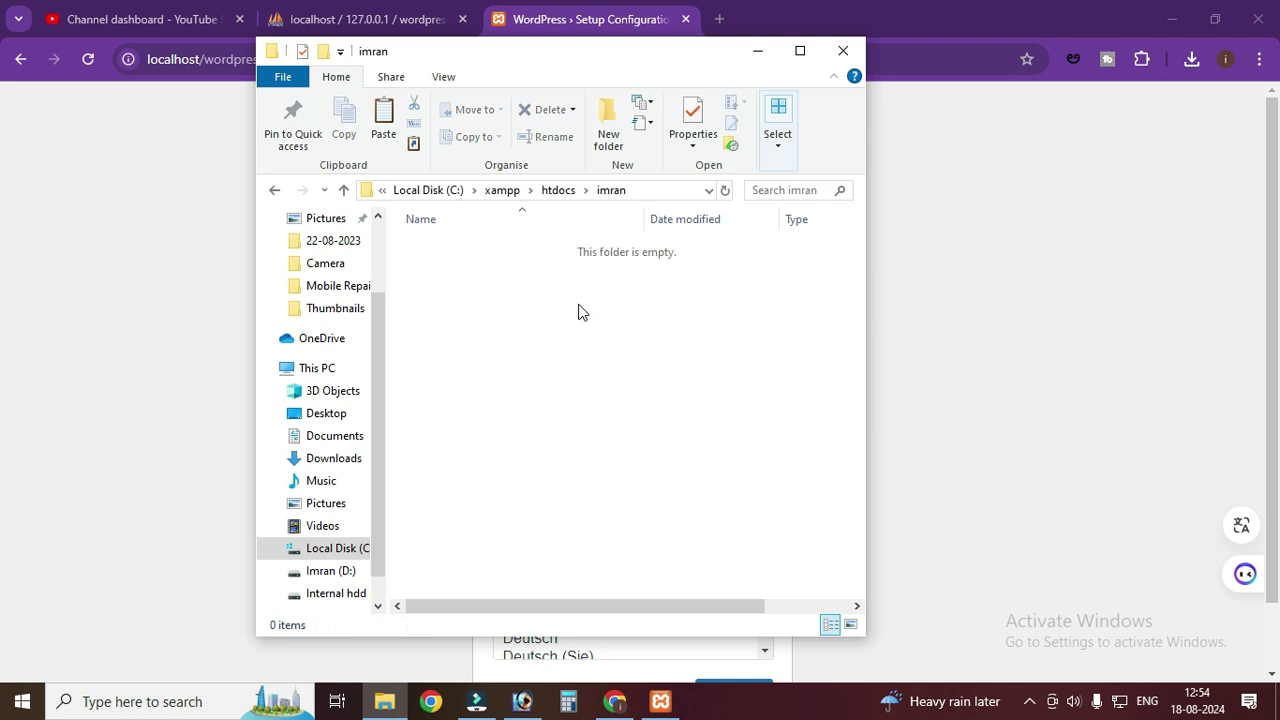
pyautogui.rightClick(592, 315)
pyautogui.click(603, 437)
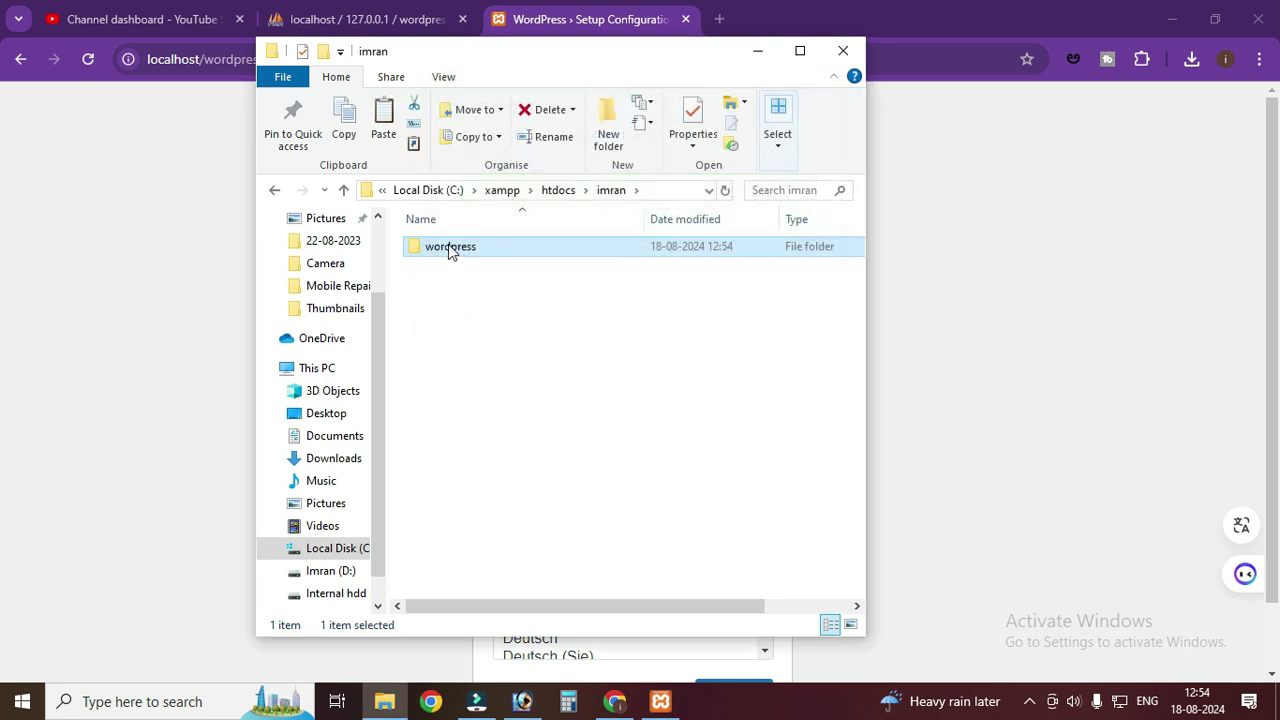
# - Move all 19 items from the inner wordpress folder directly into imran
pyautogui.rightClick(448, 250)
pyautogui.click(434, 252)
pyautogui.doubleClick(434, 252)
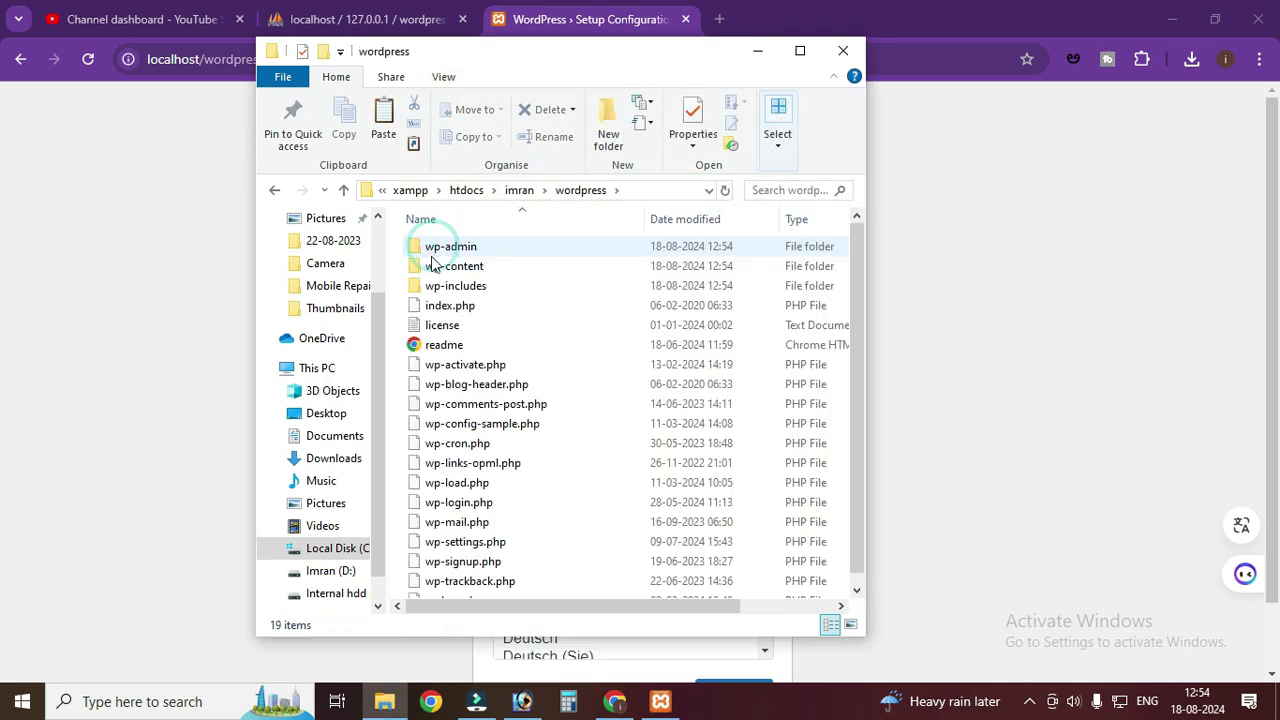
pyautogui.hotkey('ctrl', 'a')
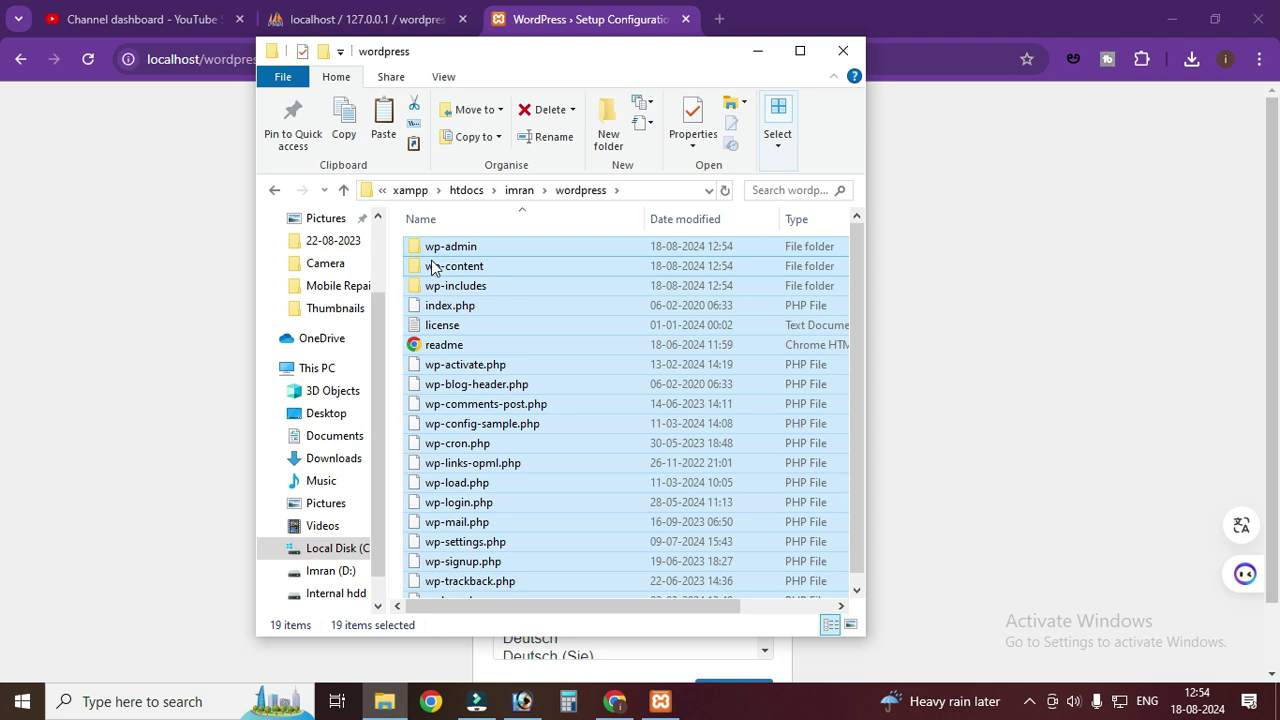
pyautogui.doubleClick(343, 190)
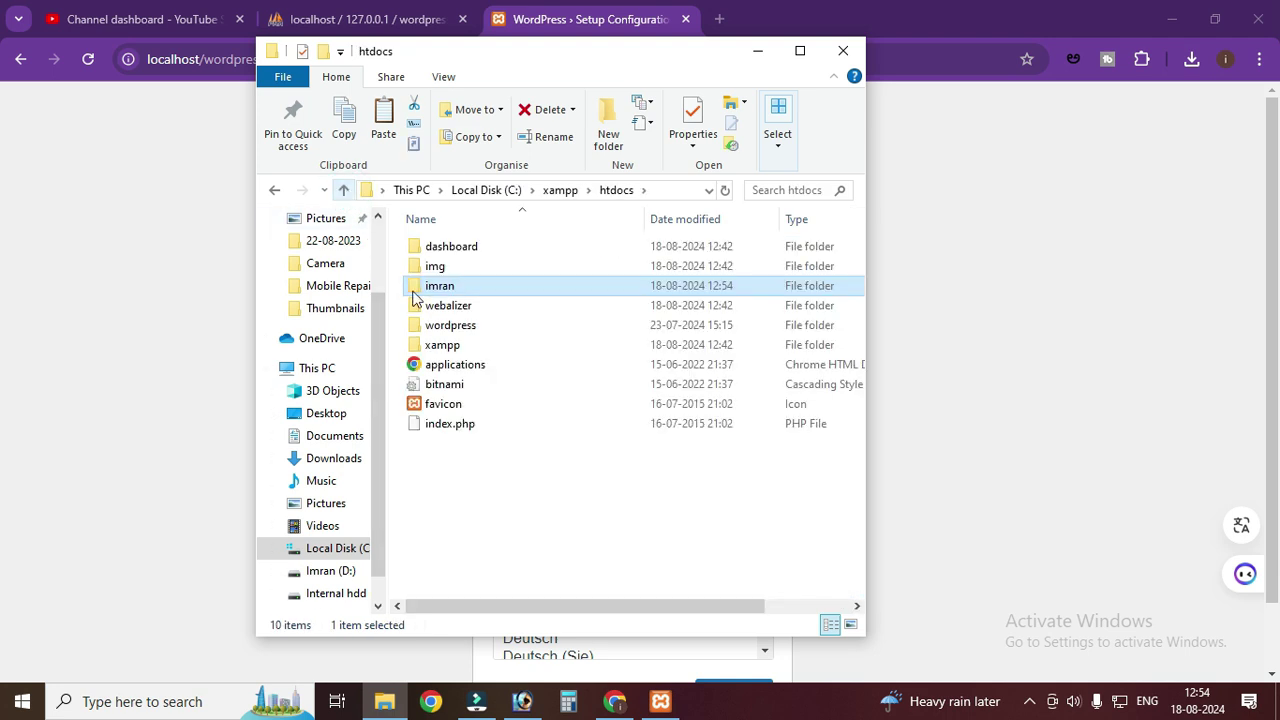
pyautogui.doubleClick(466, 286)
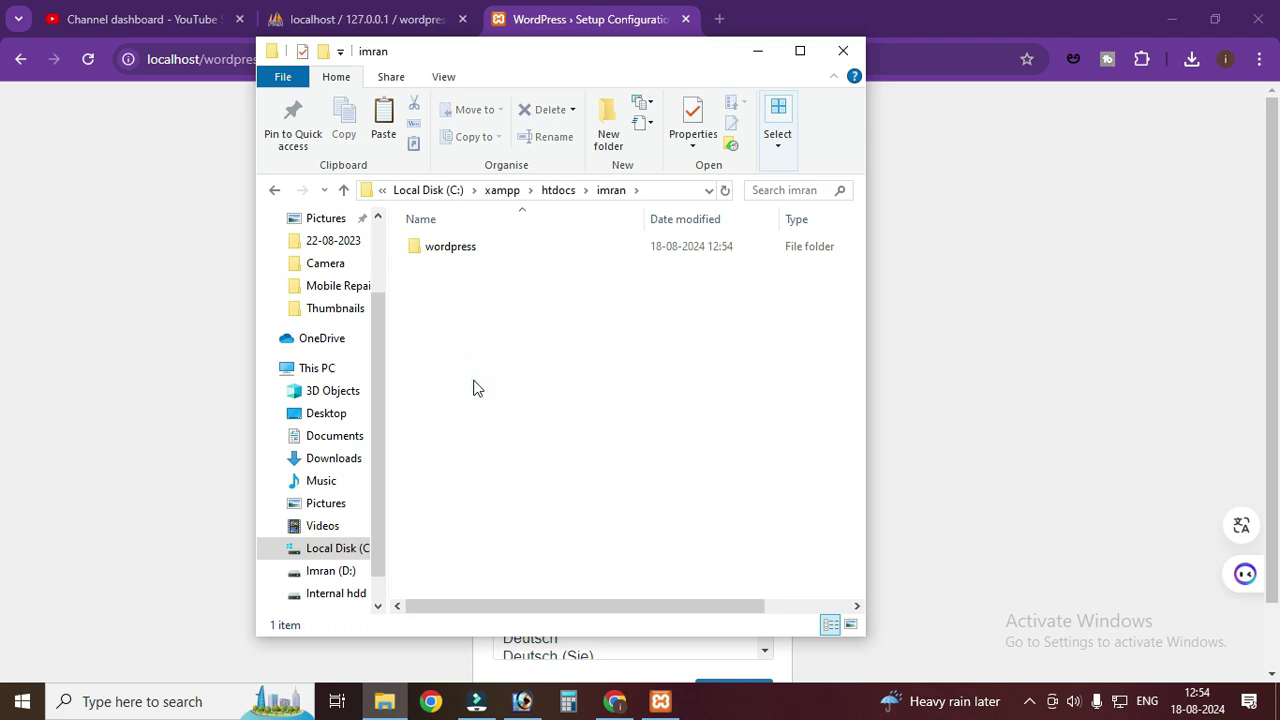
pyautogui.hotkey('ctrl', 'v')
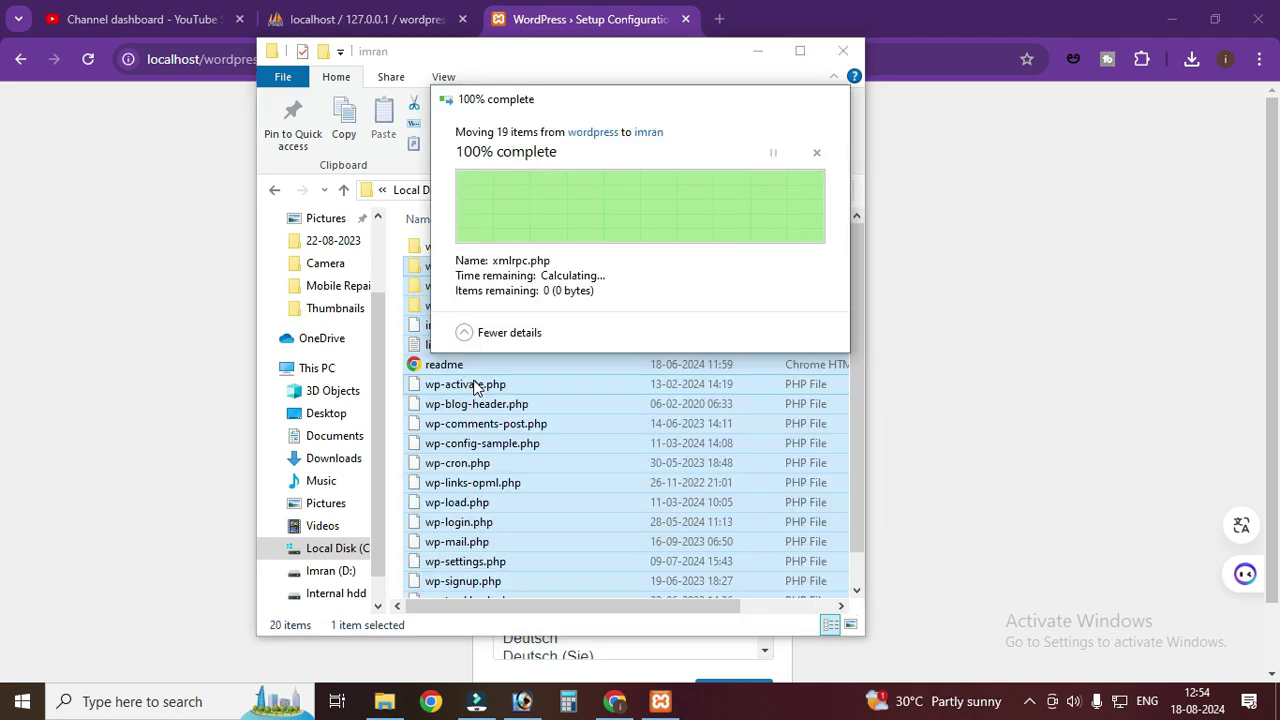
# - Permanently delete the empty wordpress folder and return to htdocs
pyautogui.click(459, 248)
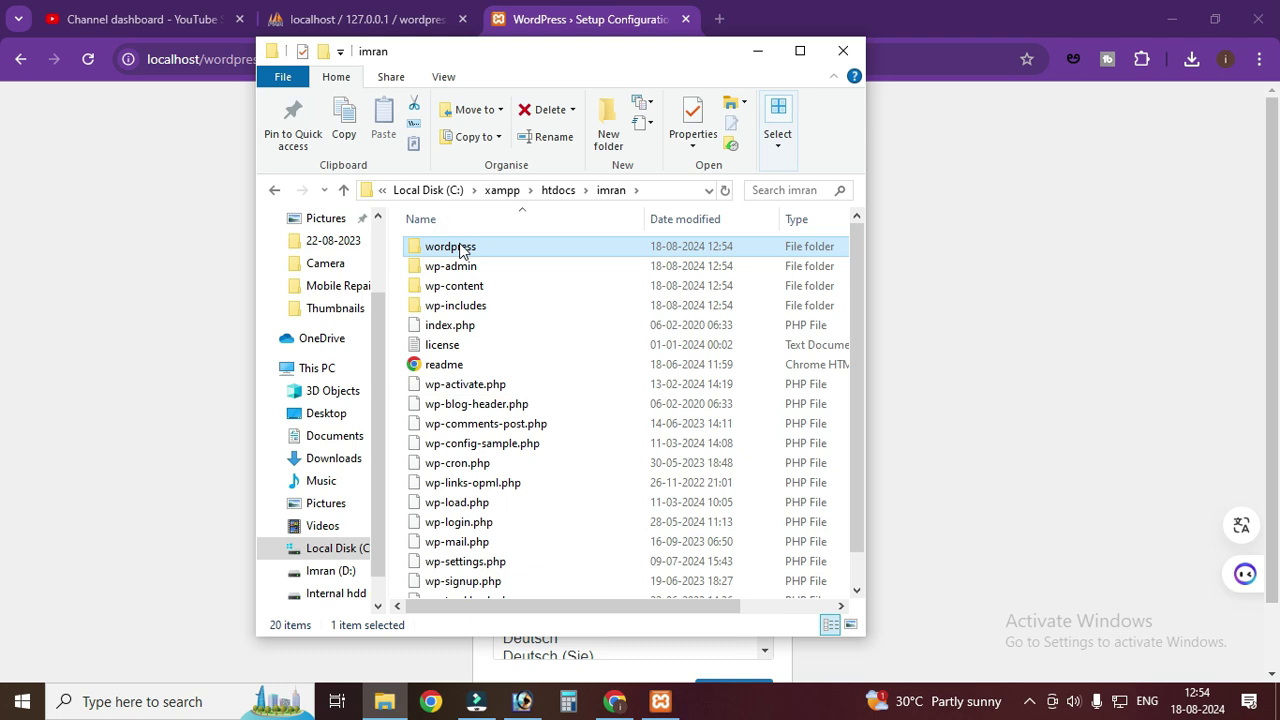
pyautogui.hotkey('shift', 'Delete')
pyautogui.press('Return')
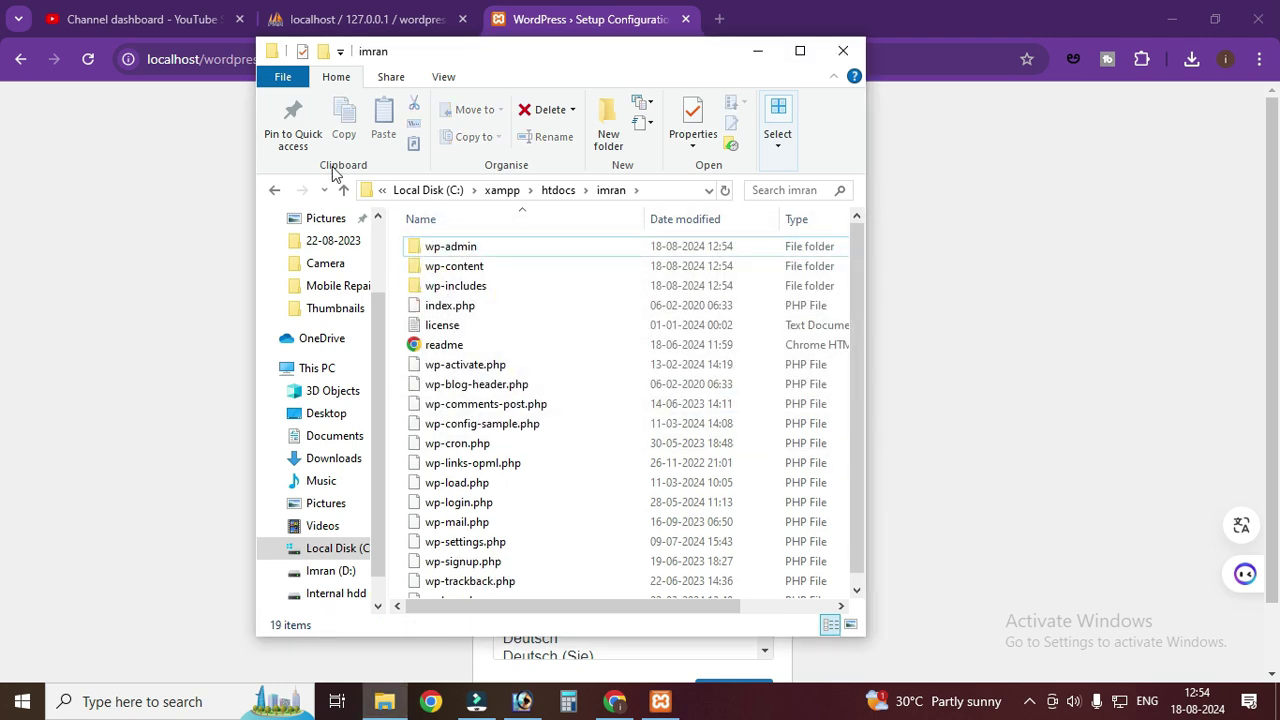
pyautogui.click(343, 190)
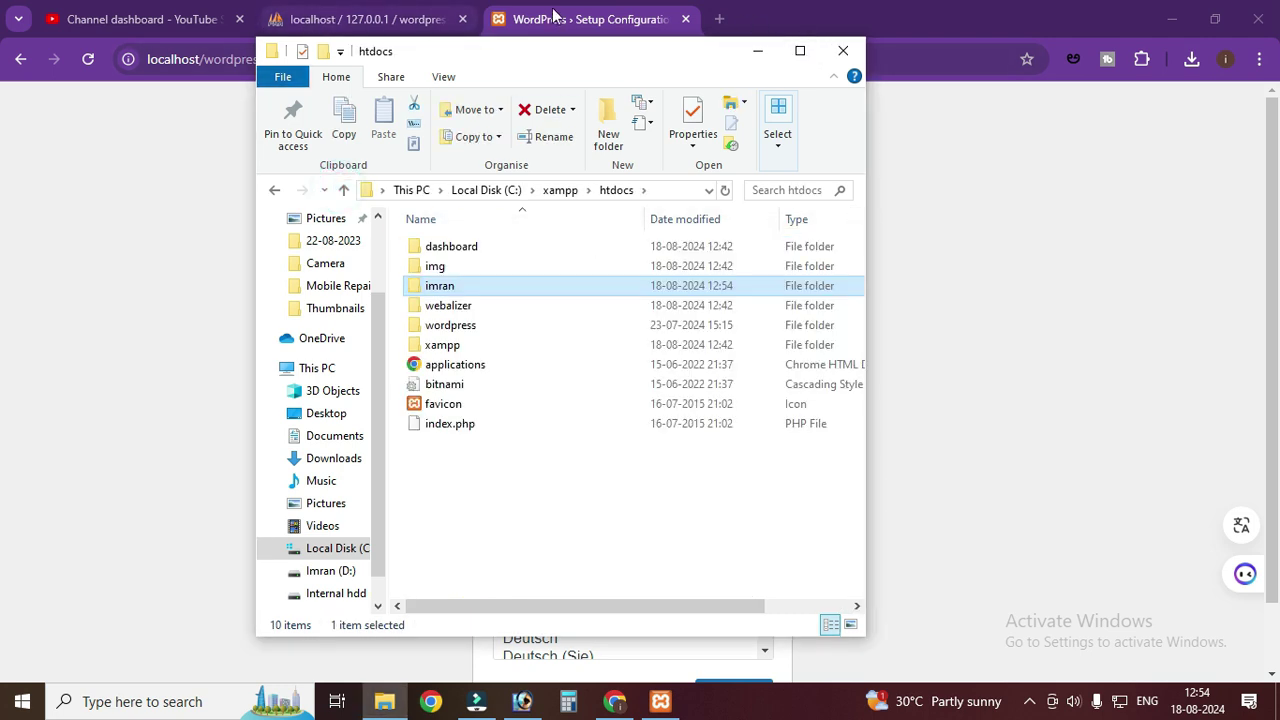
# - Open a new Chrome tab and type localhost/imra into its address bar
pyautogui.click(553, 17)
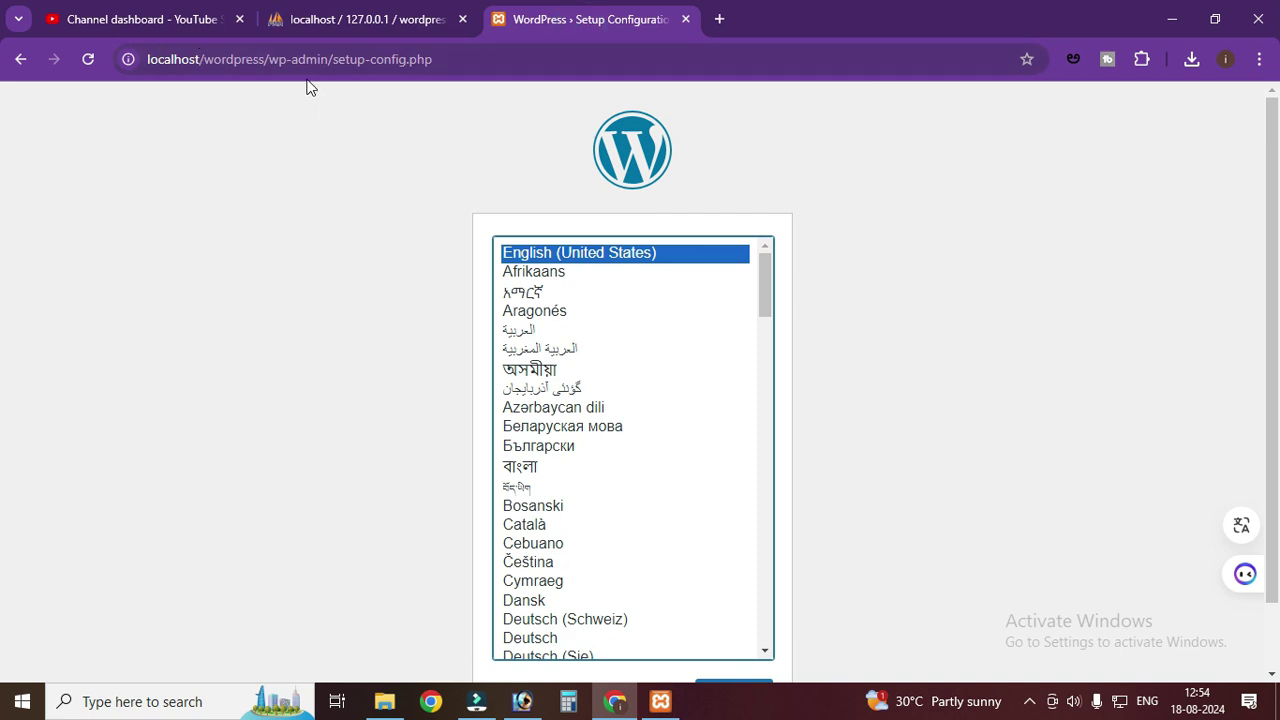
pyautogui.click(719, 19)
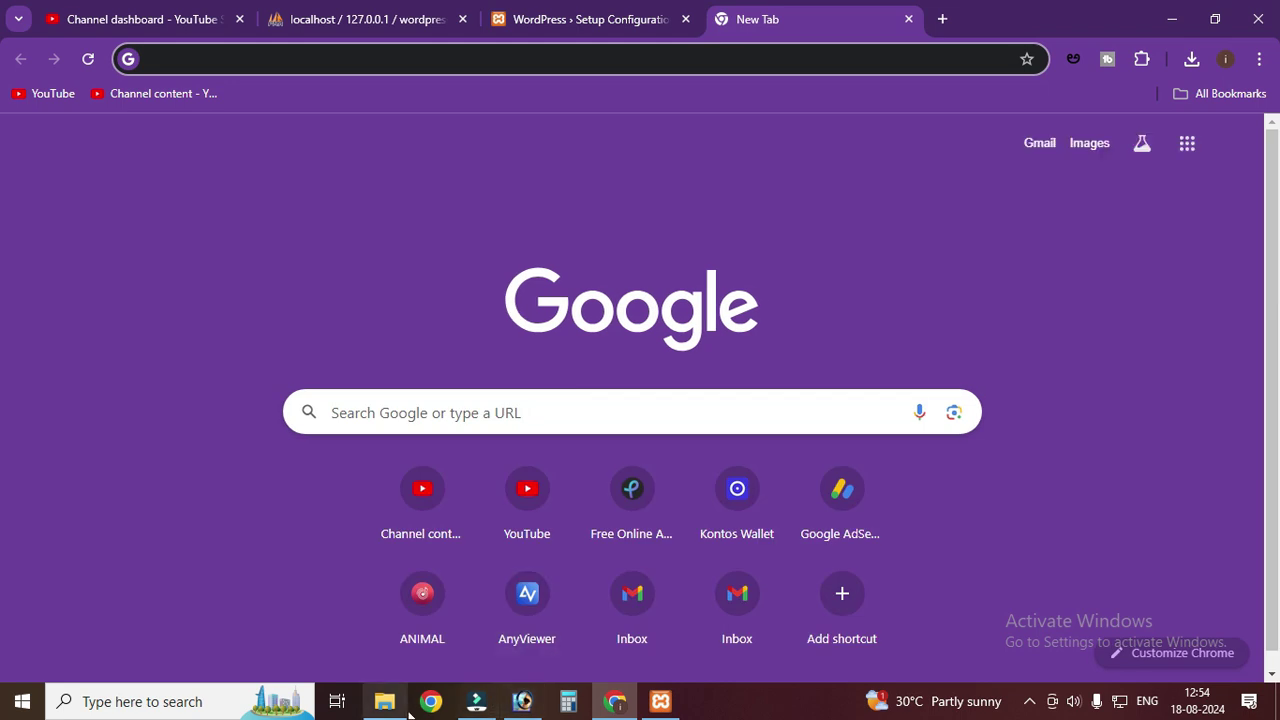
pyautogui.click(395, 705)
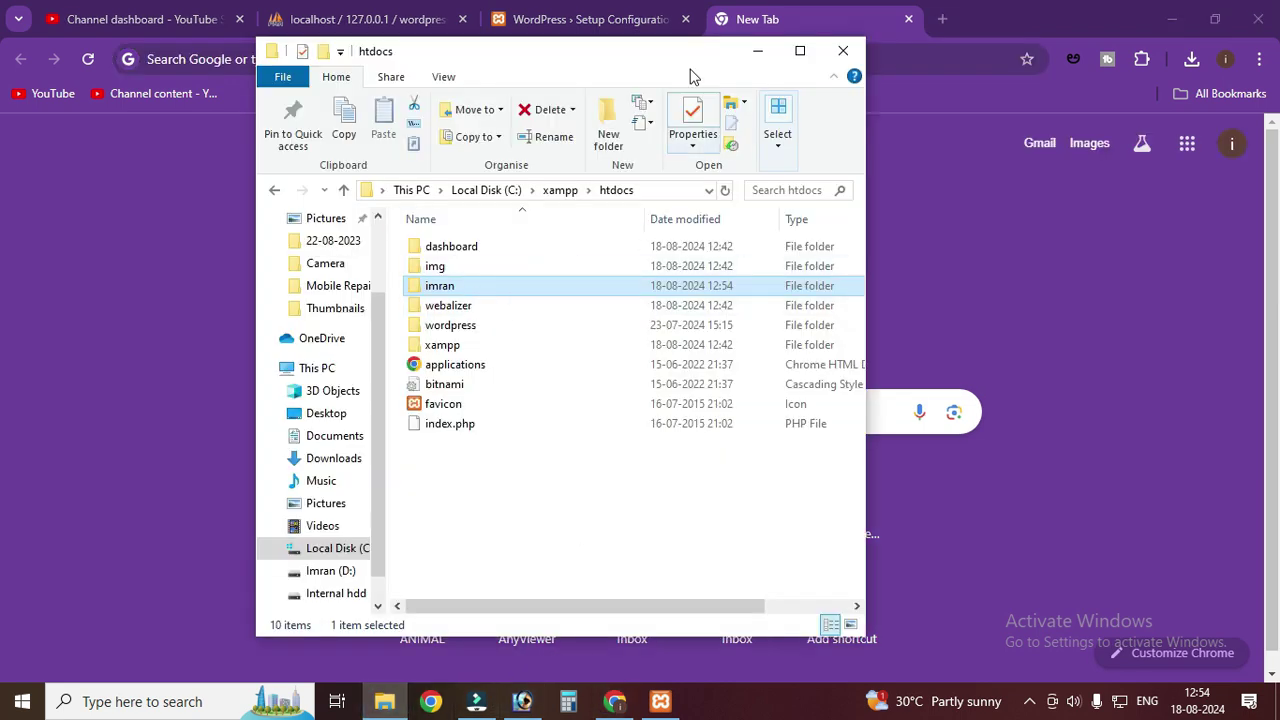
pyautogui.click(832, 14)
pyautogui.click(704, 55)
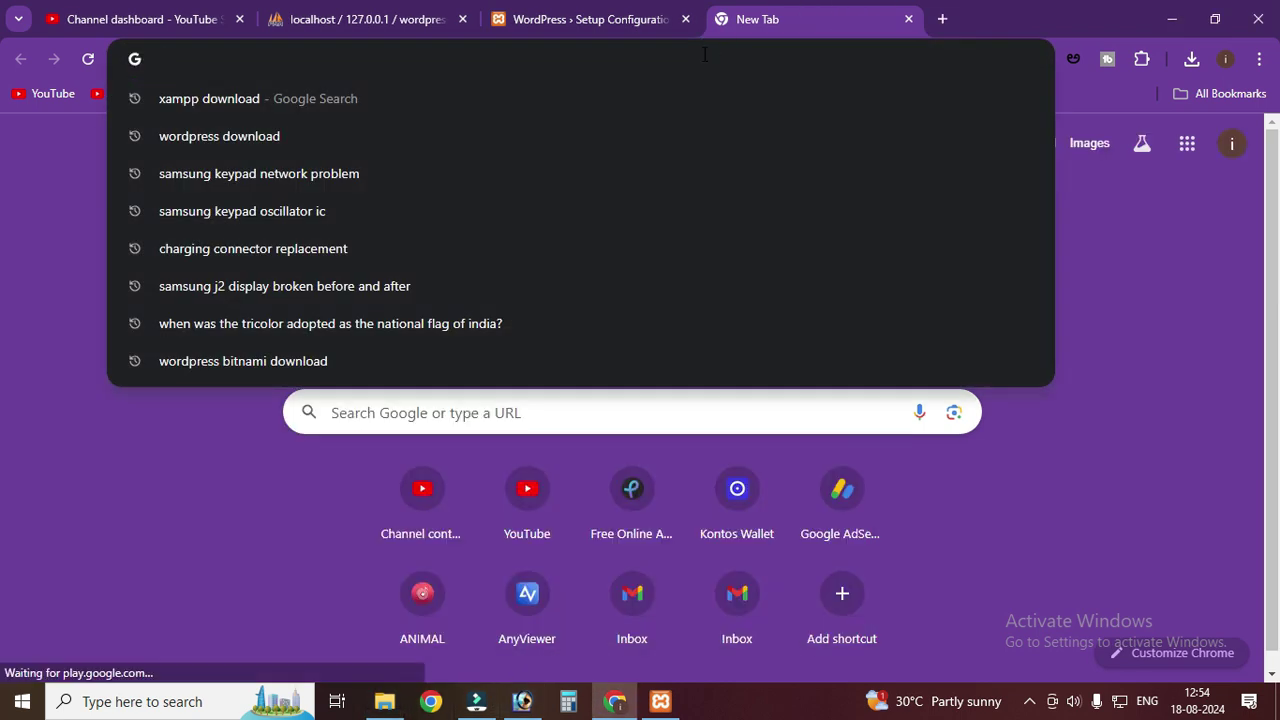
pyautogui.write('localhost')
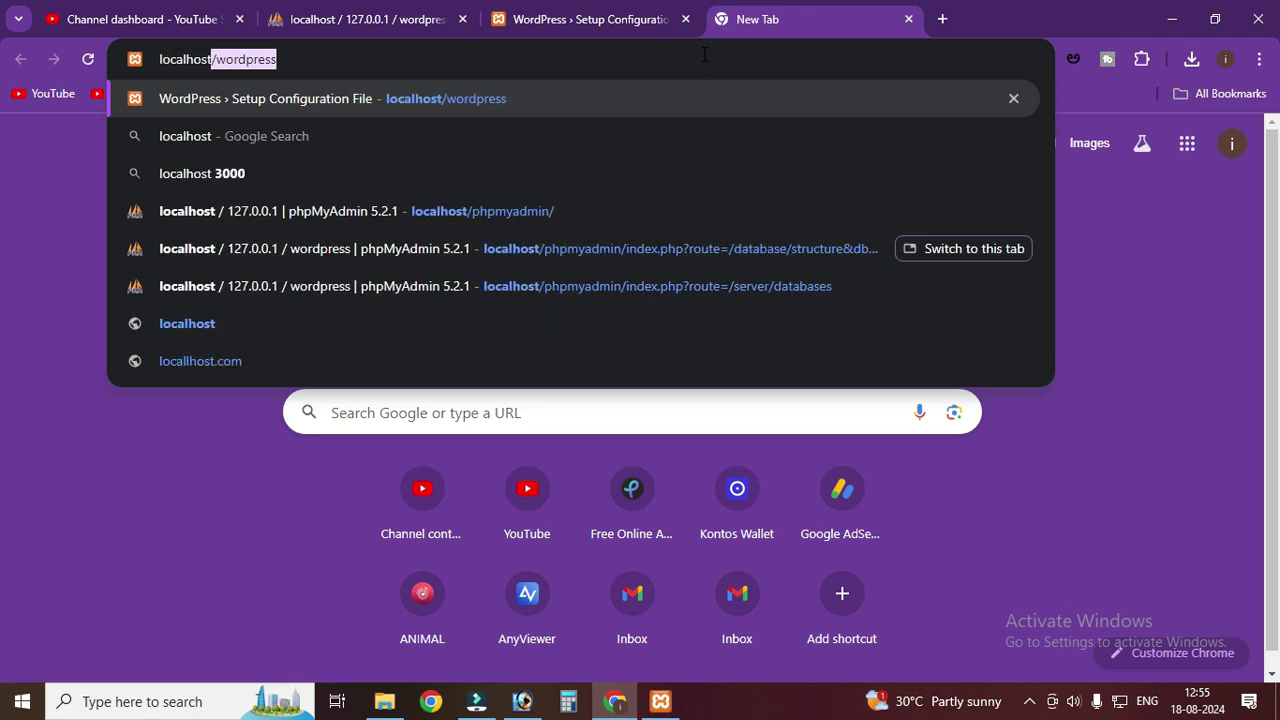
pyautogui.write('/imra')
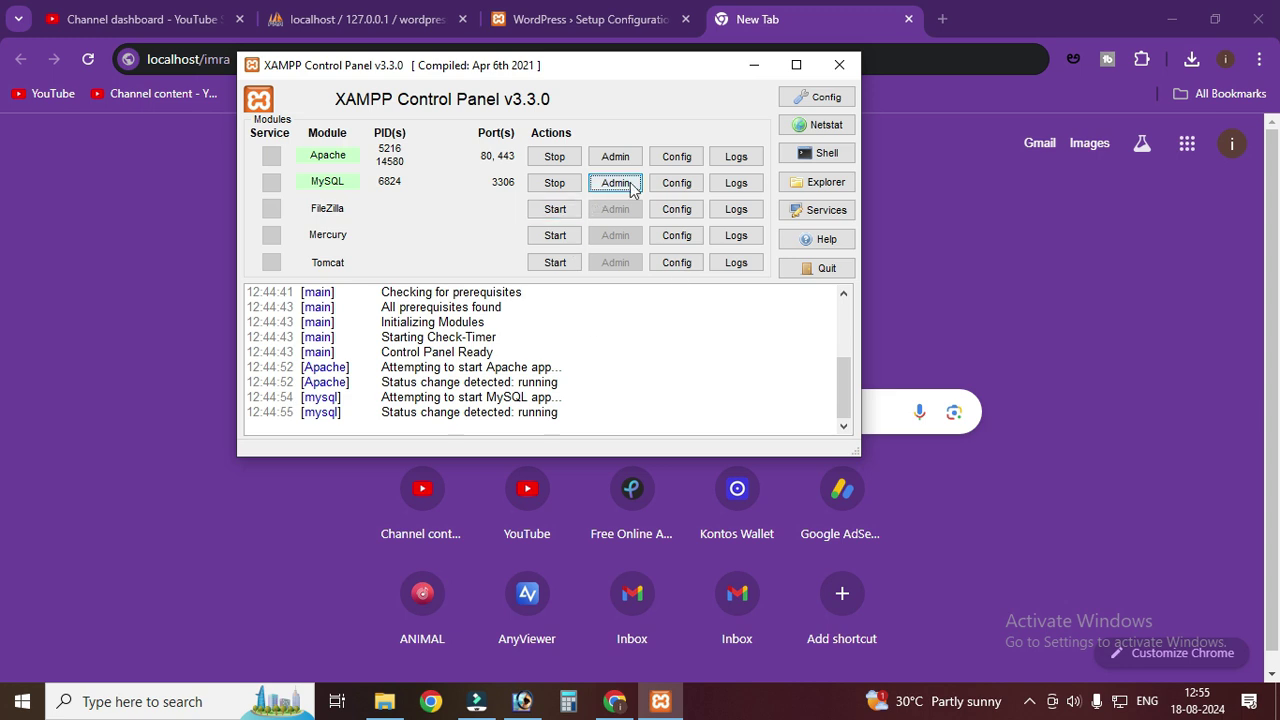
# - Create an empty database named imran in phpMyAdmin, then bring back the htdocs window
pyautogui.click(615, 183)
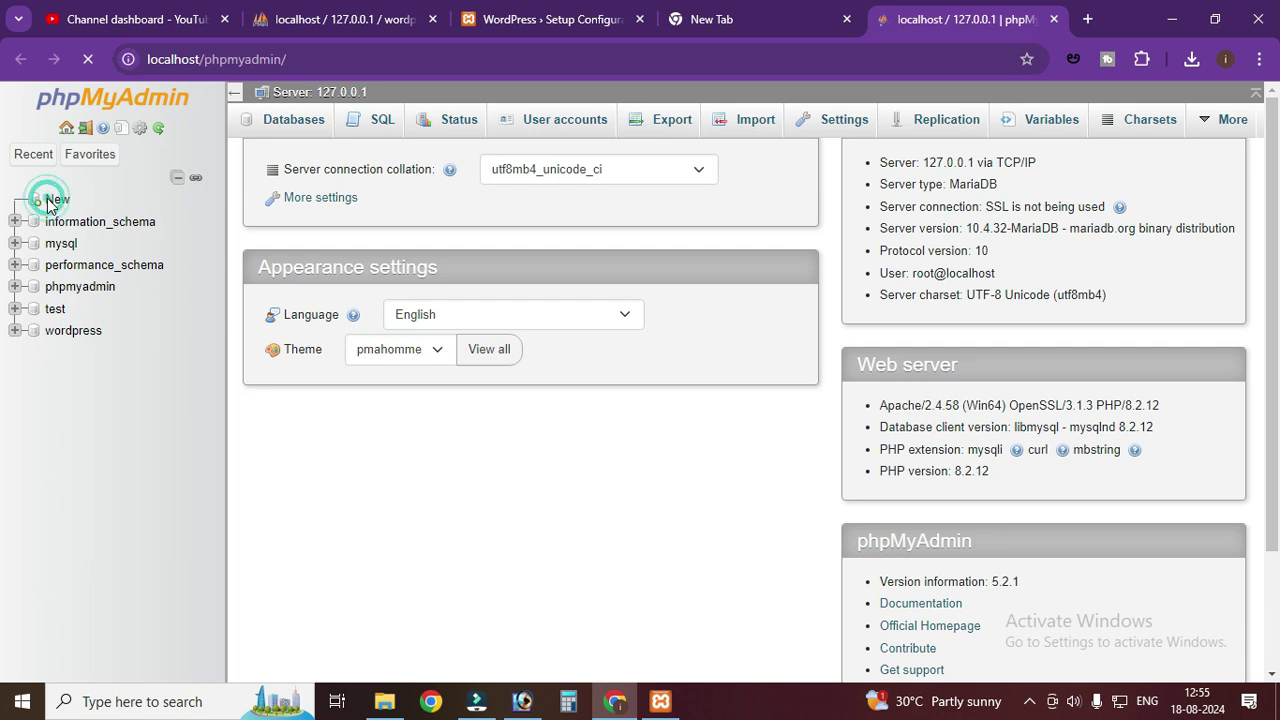
pyautogui.click(34, 204)
pyautogui.click(373, 276)
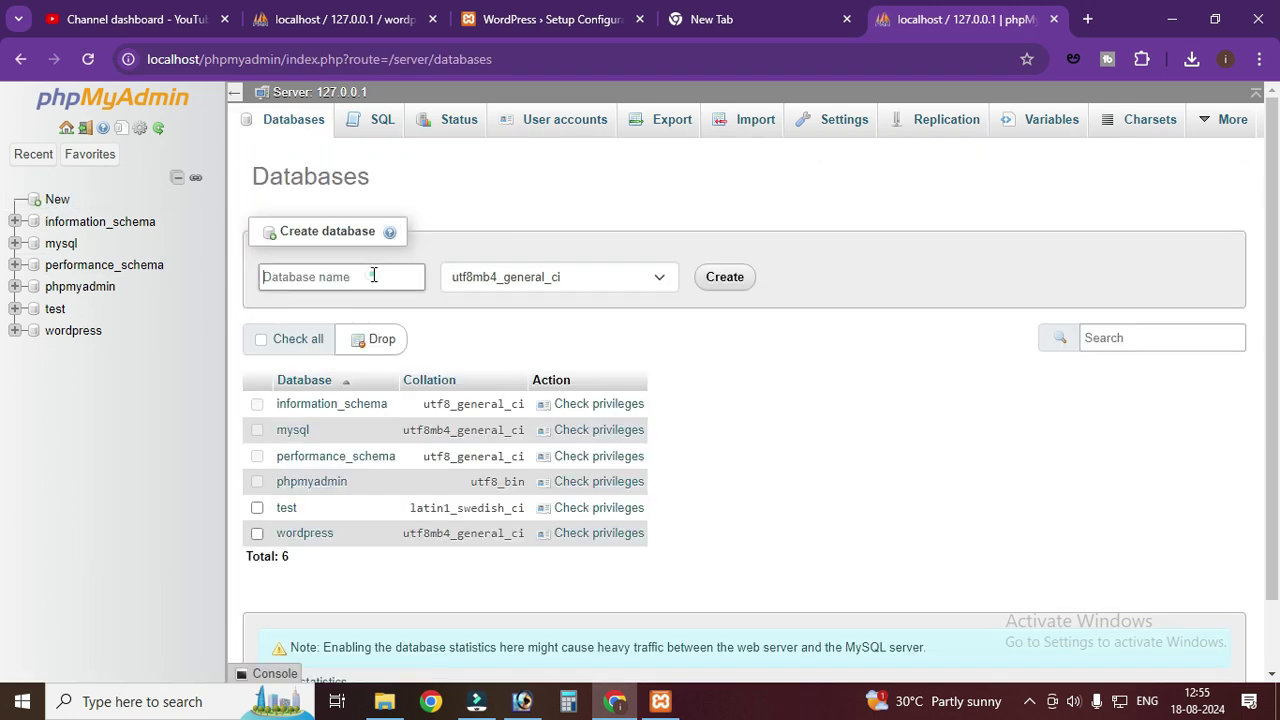
pyautogui.write('l')
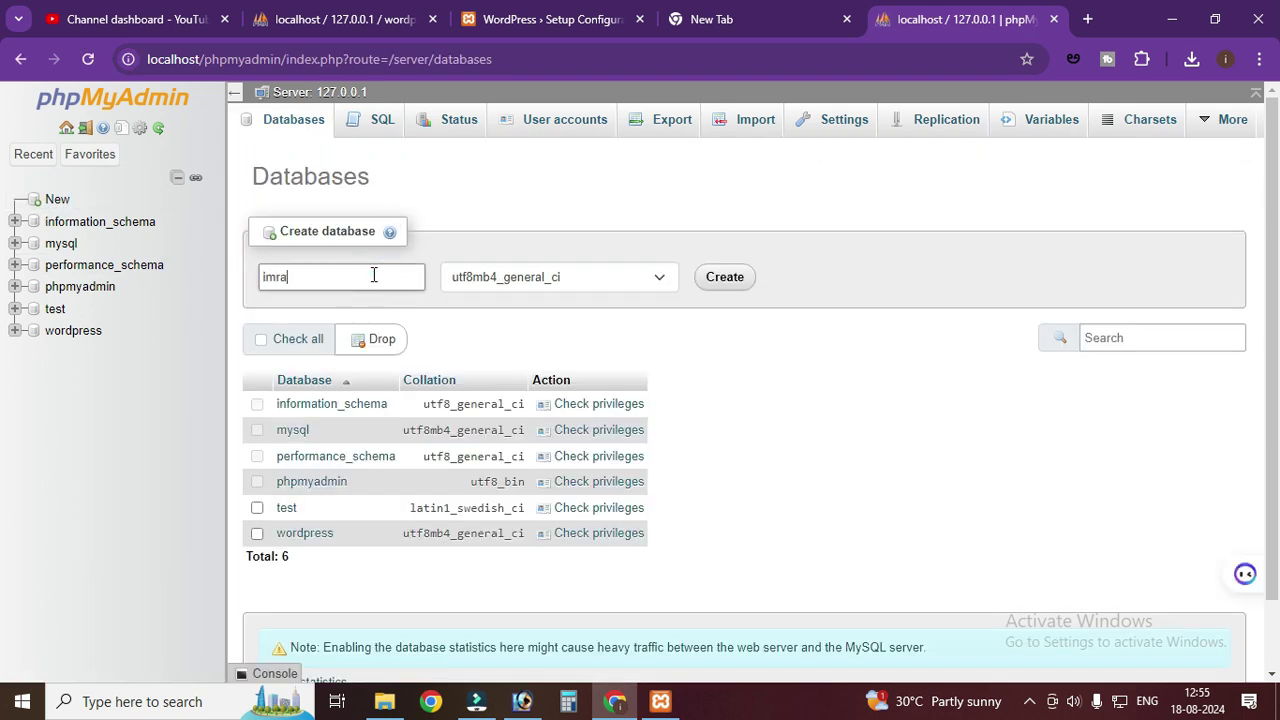
pyautogui.click(708, 280)
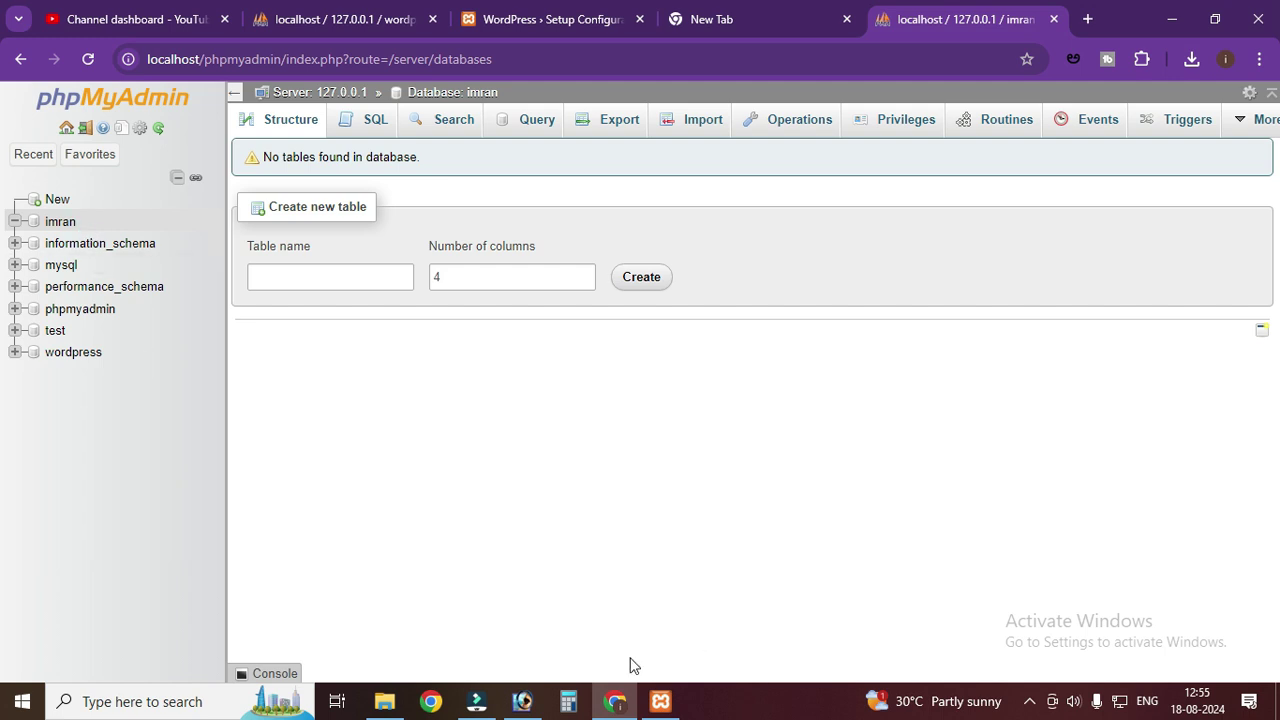
pyautogui.click(386, 701)
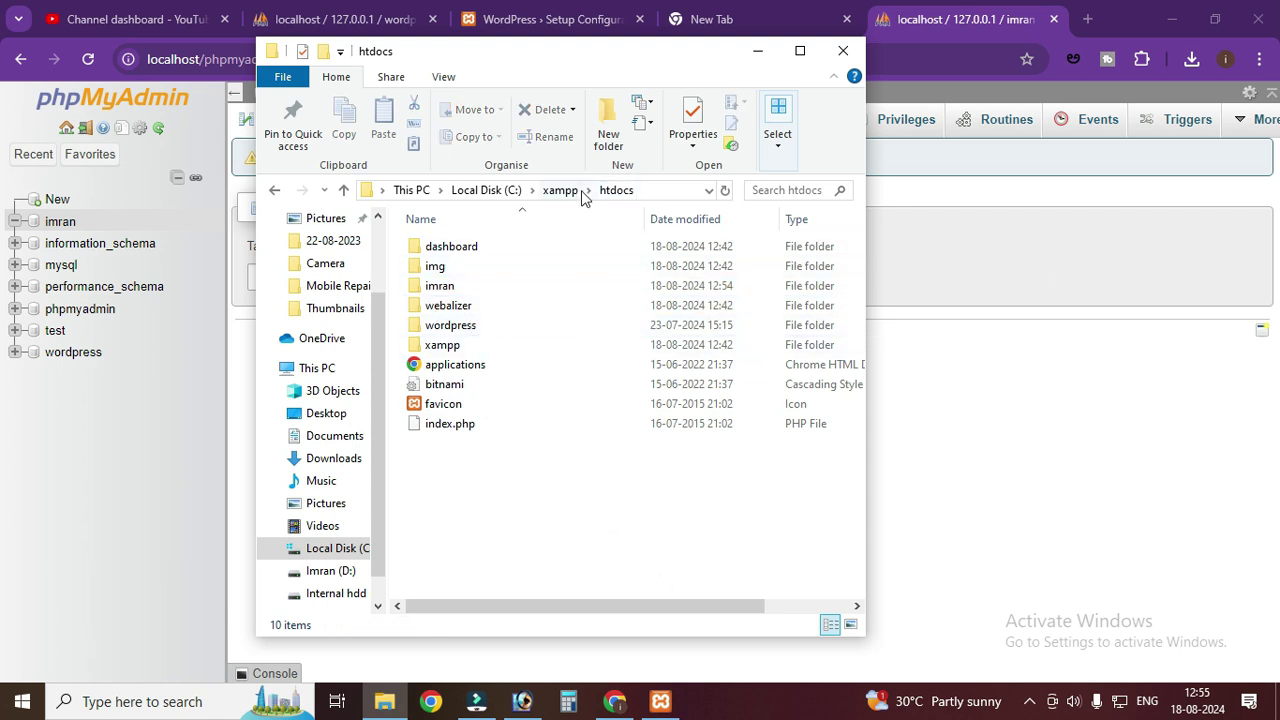
# - Finish the address localhost/imran in the new Chrome tab and load it
pyautogui.click(459, 287)
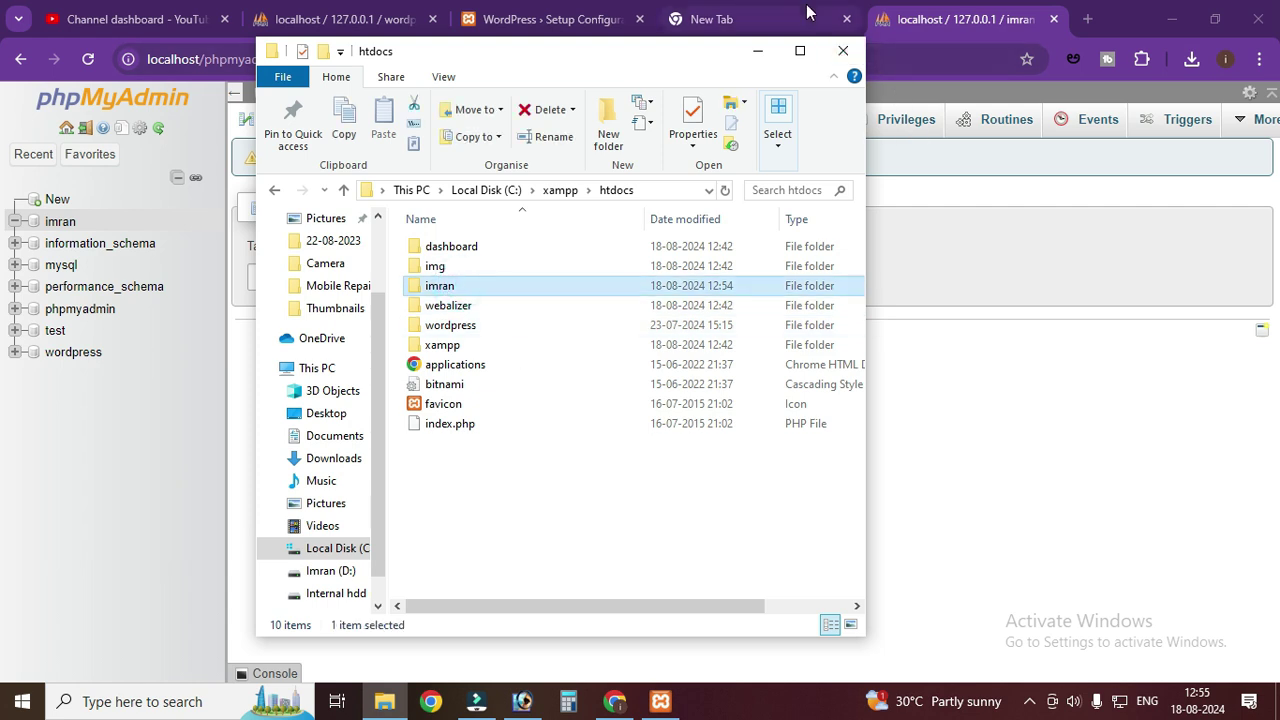
pyautogui.click(806, 22)
pyautogui.click(346, 50)
pyautogui.write('n')
pyautogui.press('Return')
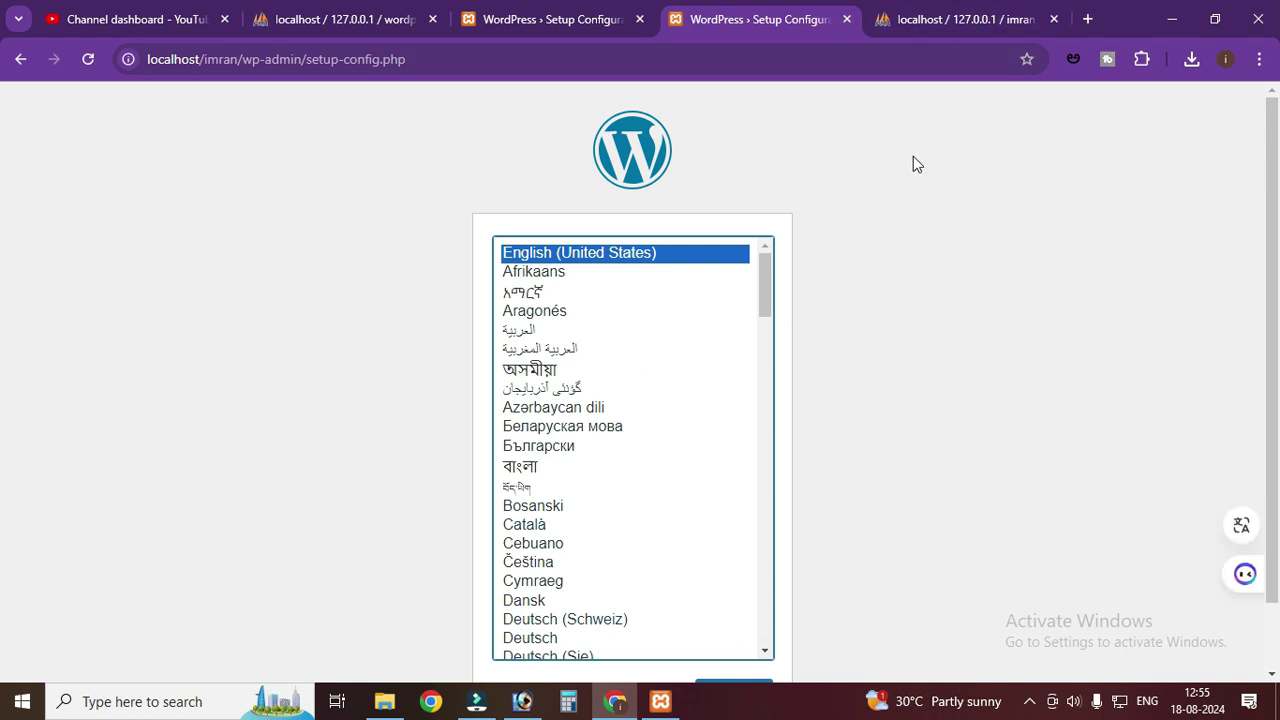
# - Close the old WordPress setup and phpMyAdmin tabs, and open the xampp folder
pyautogui.click(846, 19)
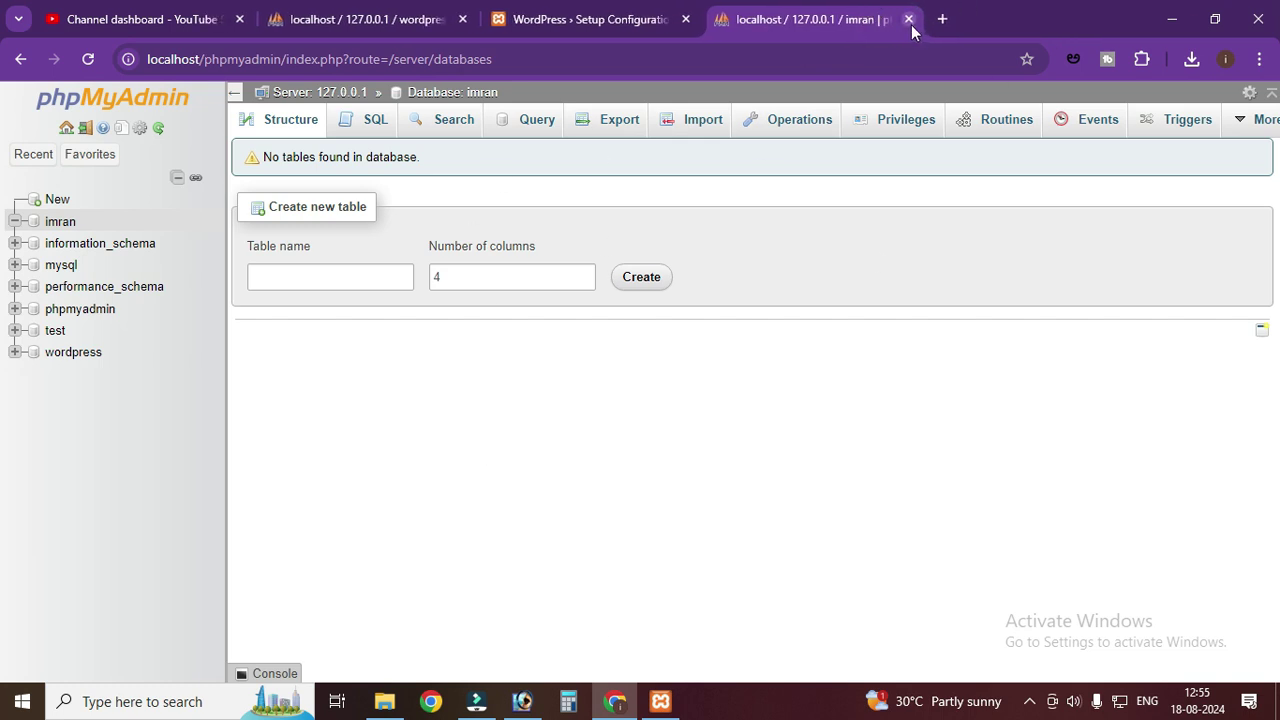
pyautogui.click(909, 19)
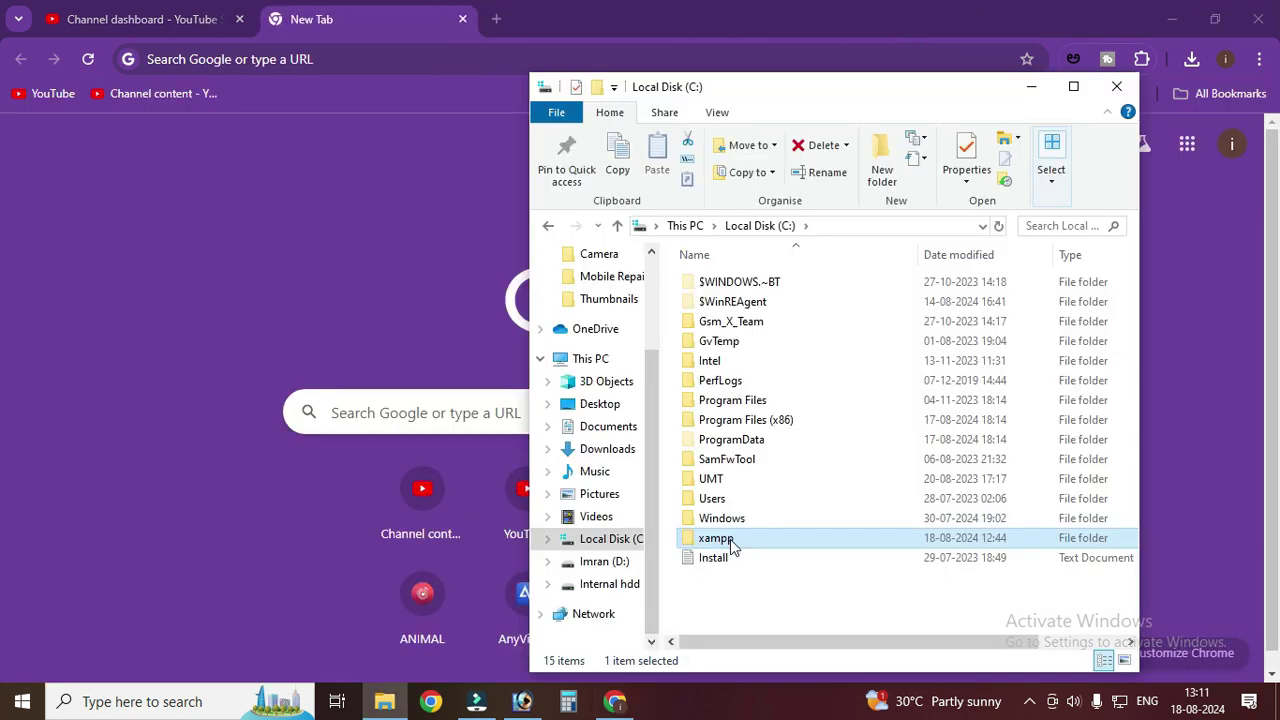
pyautogui.doubleClick(730, 539)
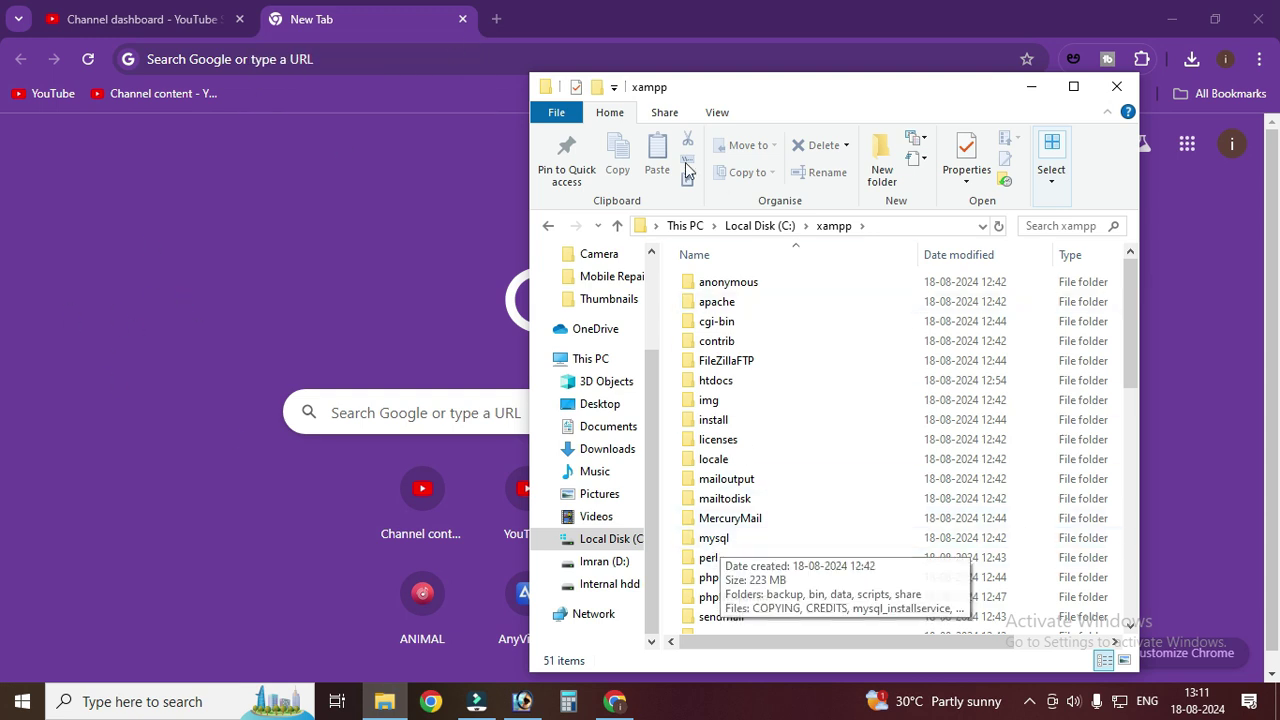
# - Open the htdocs folder inside C:\xampp to confirm the imran folder
pyautogui.scroll(-3, 737, 494)
pyautogui.scroll(3, 740, 498)
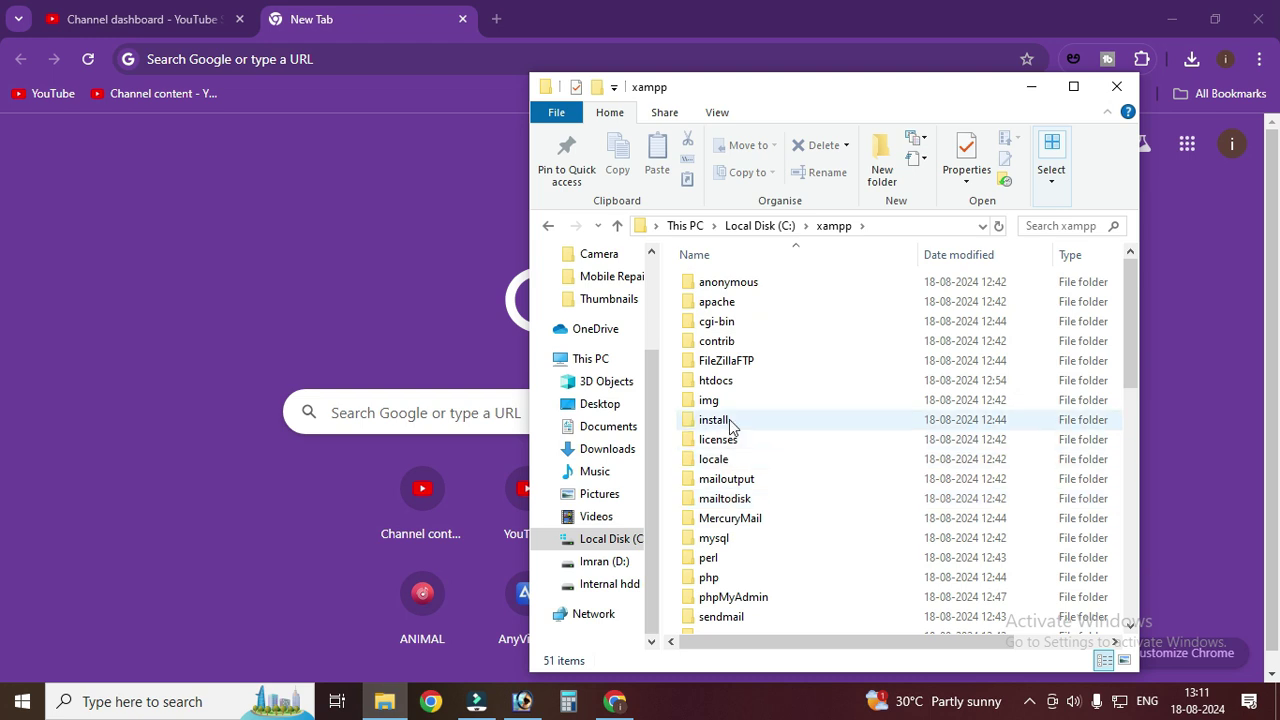
pyautogui.doubleClick(726, 380)
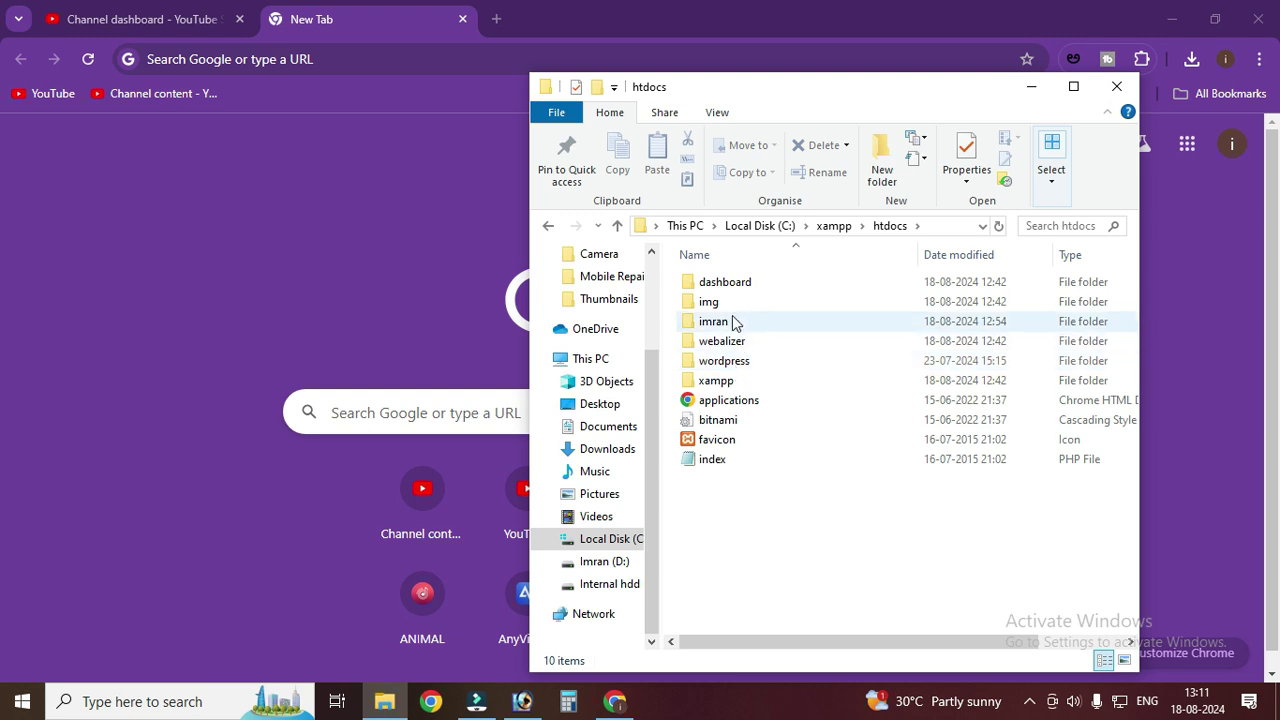
# - Enter localhost/imran in Chrome's address bar
pyautogui.click(435, 59)
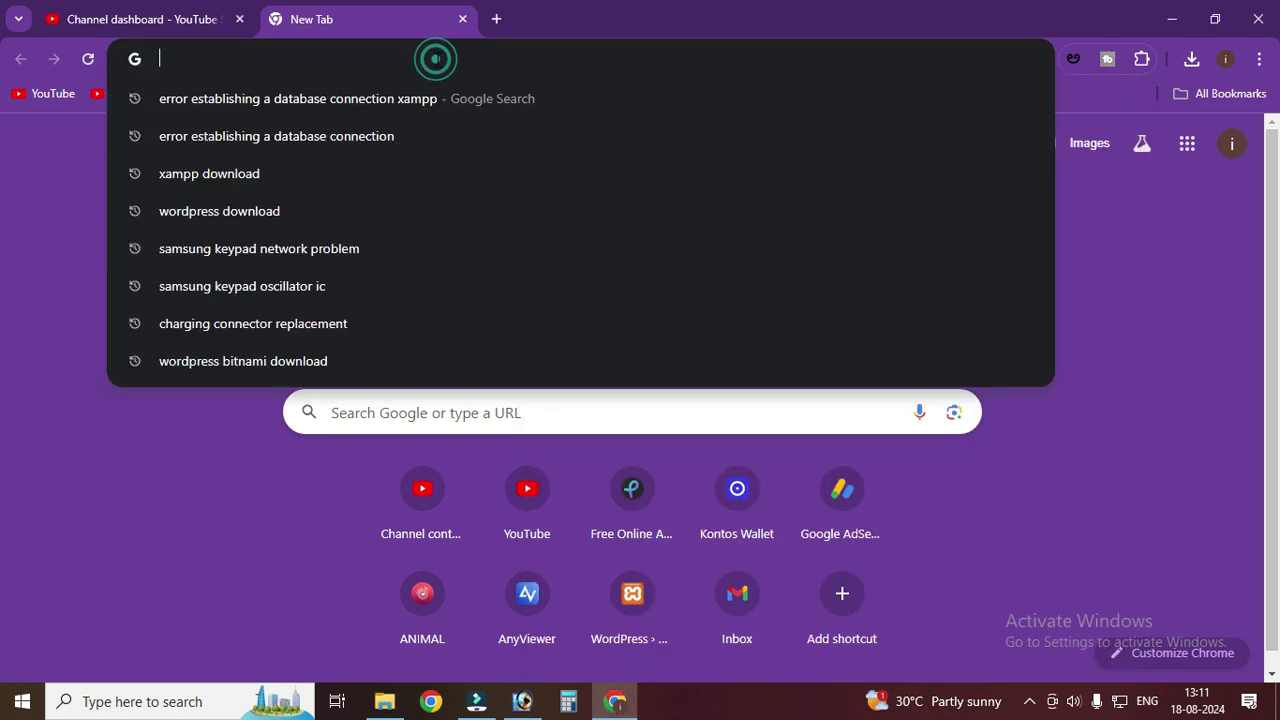
pyautogui.write('localho')
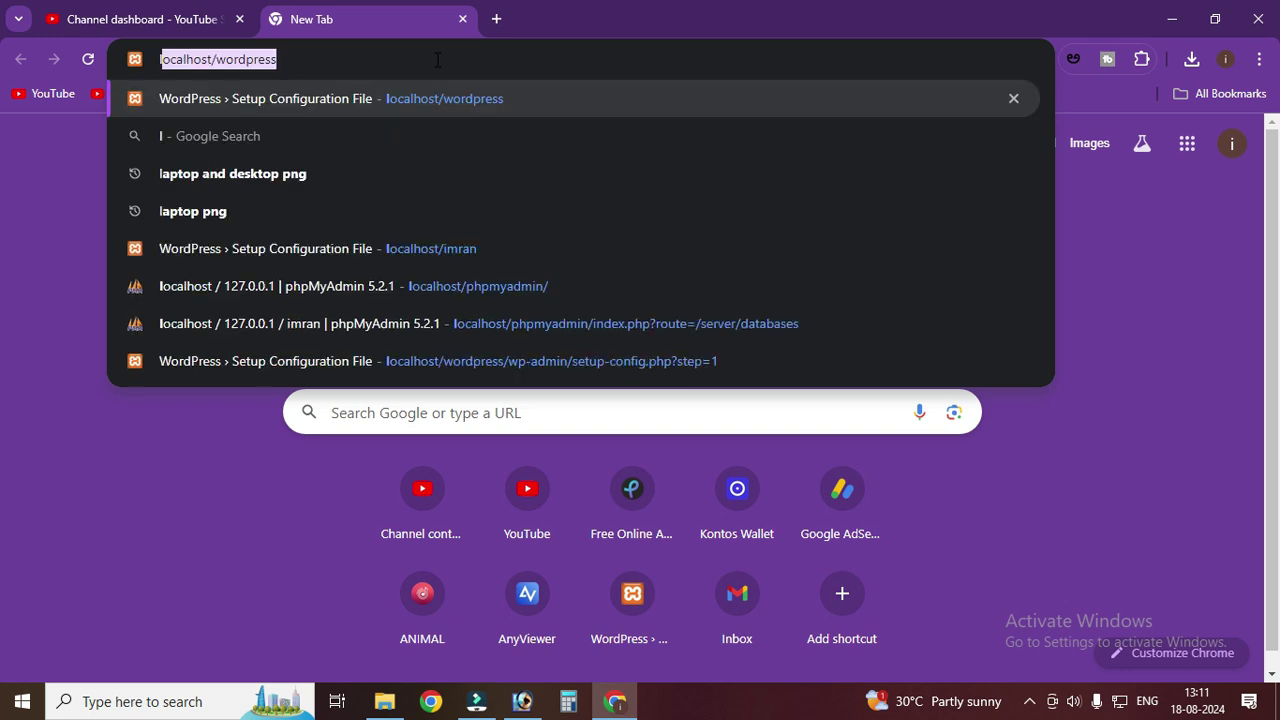
pyautogui.write('s')
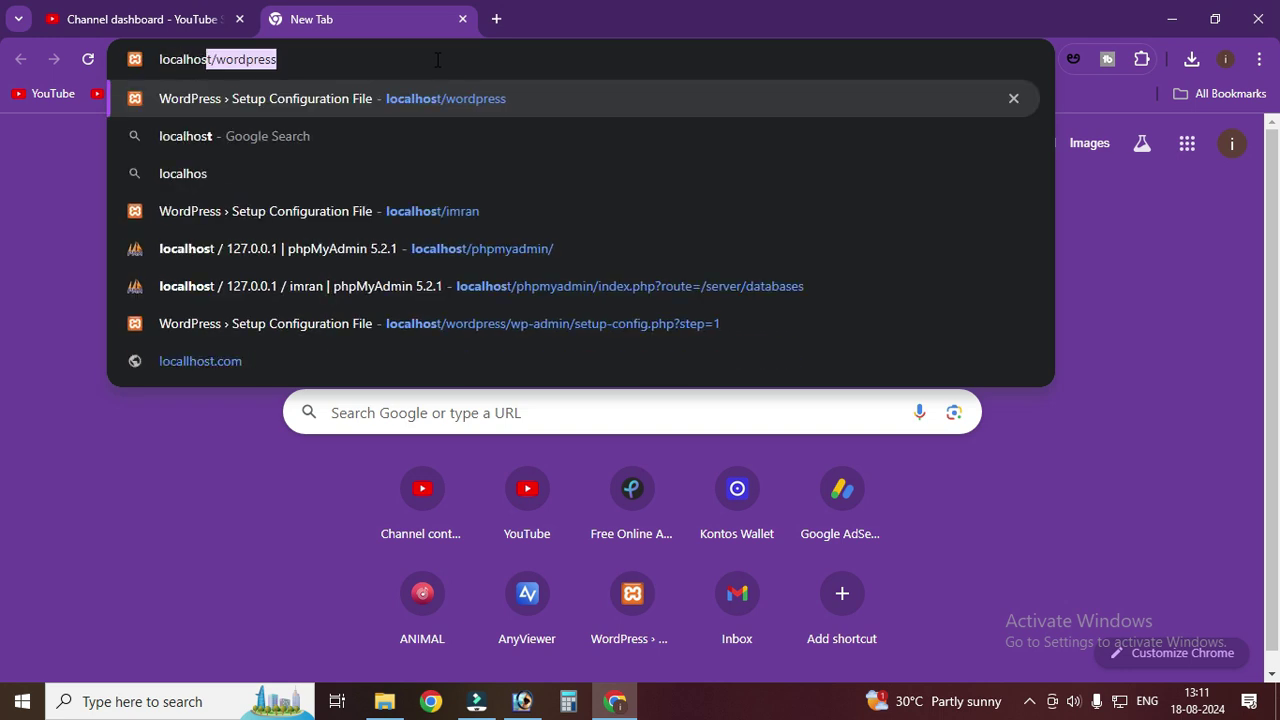
pyautogui.write('t/imran')
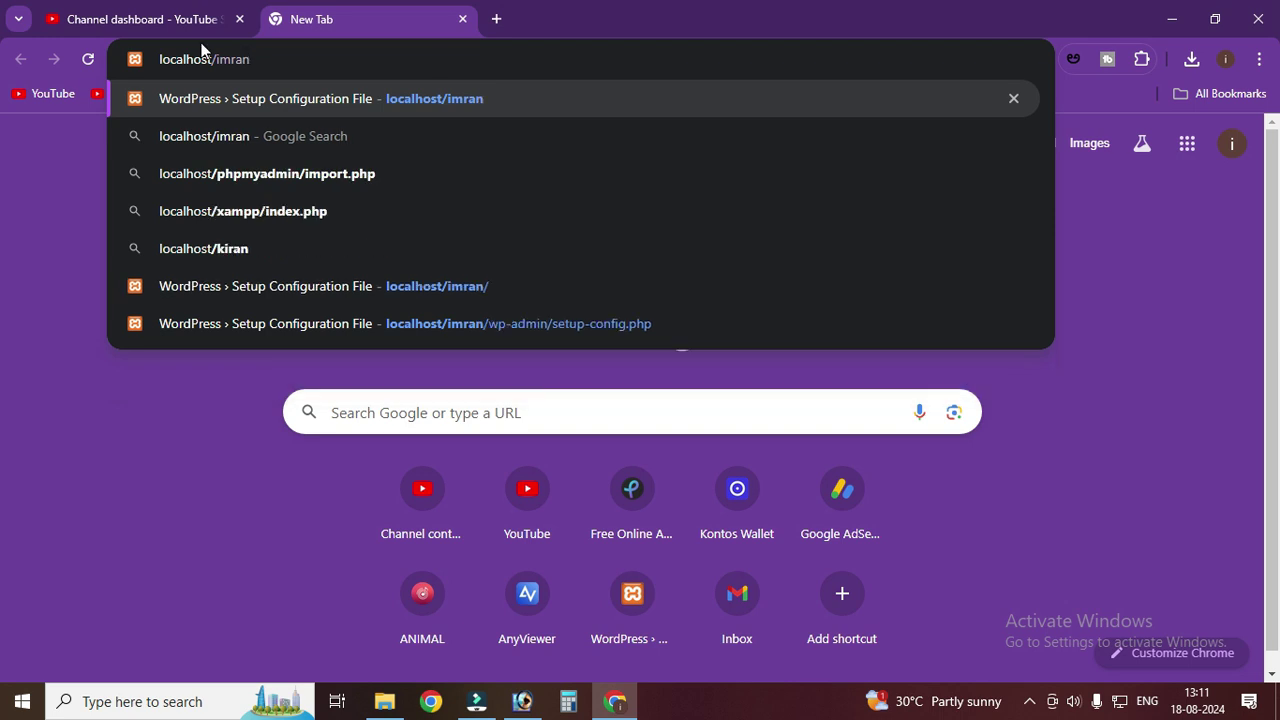
pyautogui.click(384, 701)
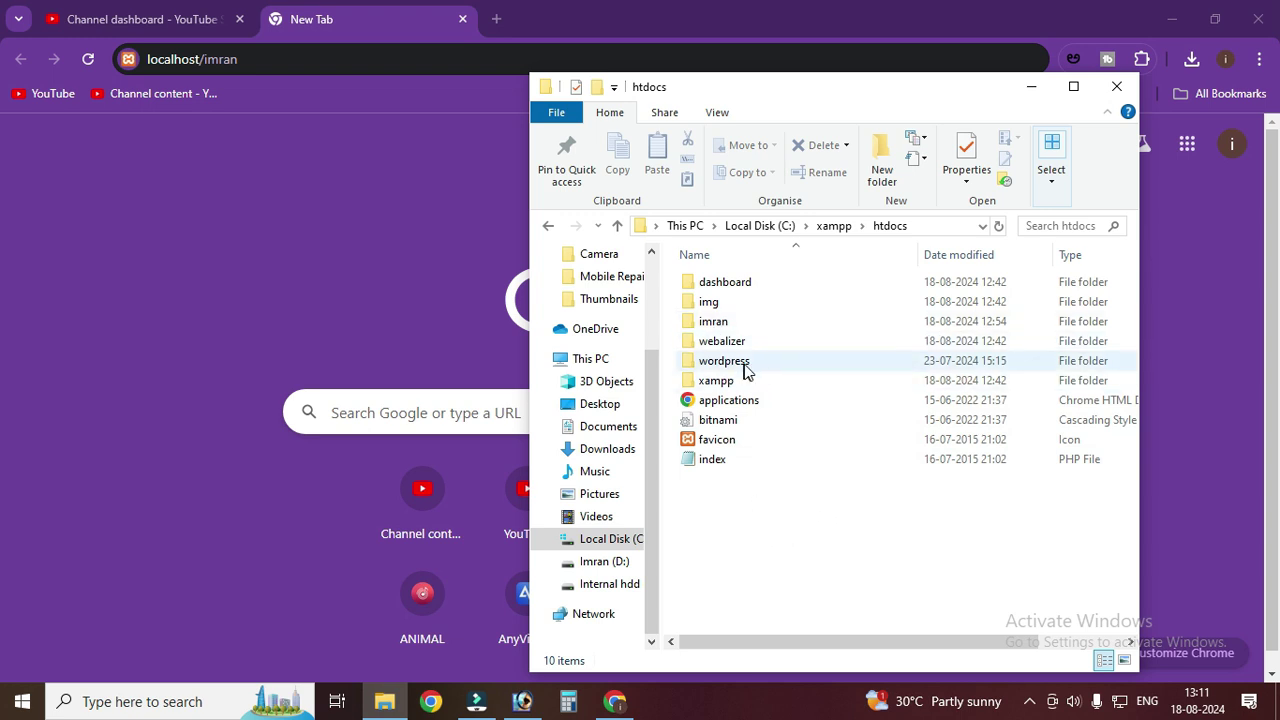
pyautogui.click(206, 59)
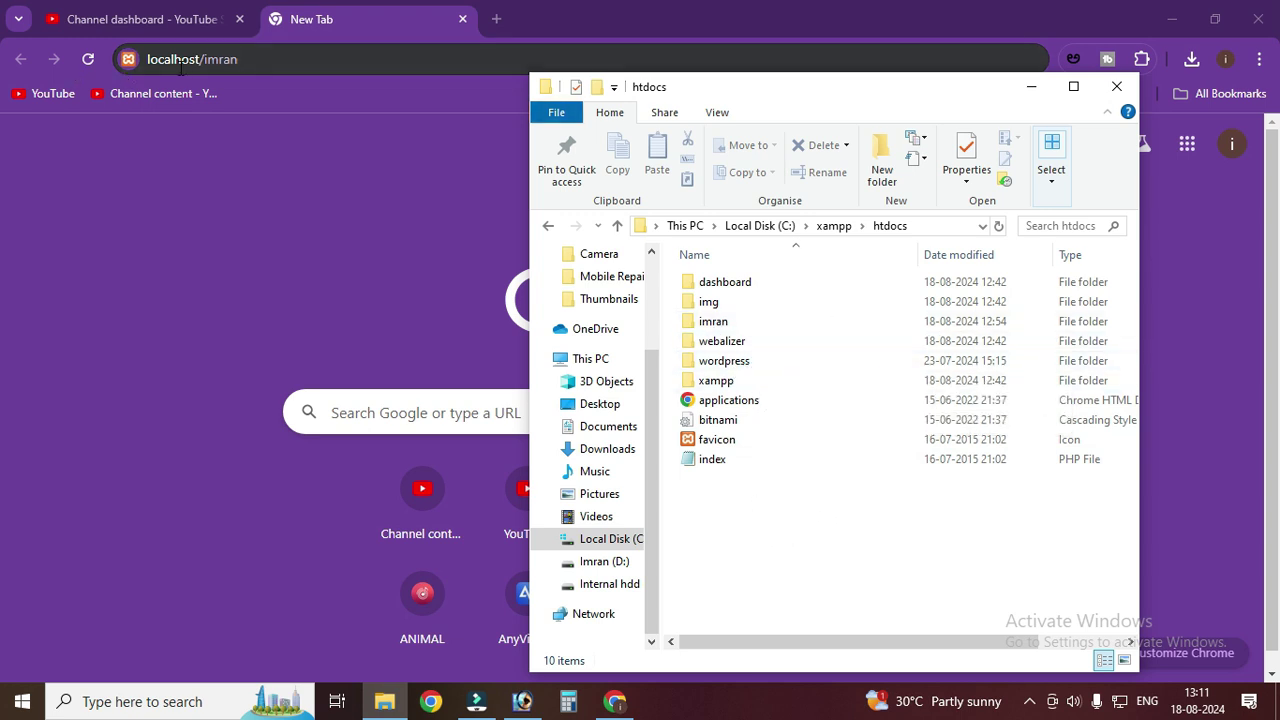
pyautogui.click(250, 60)
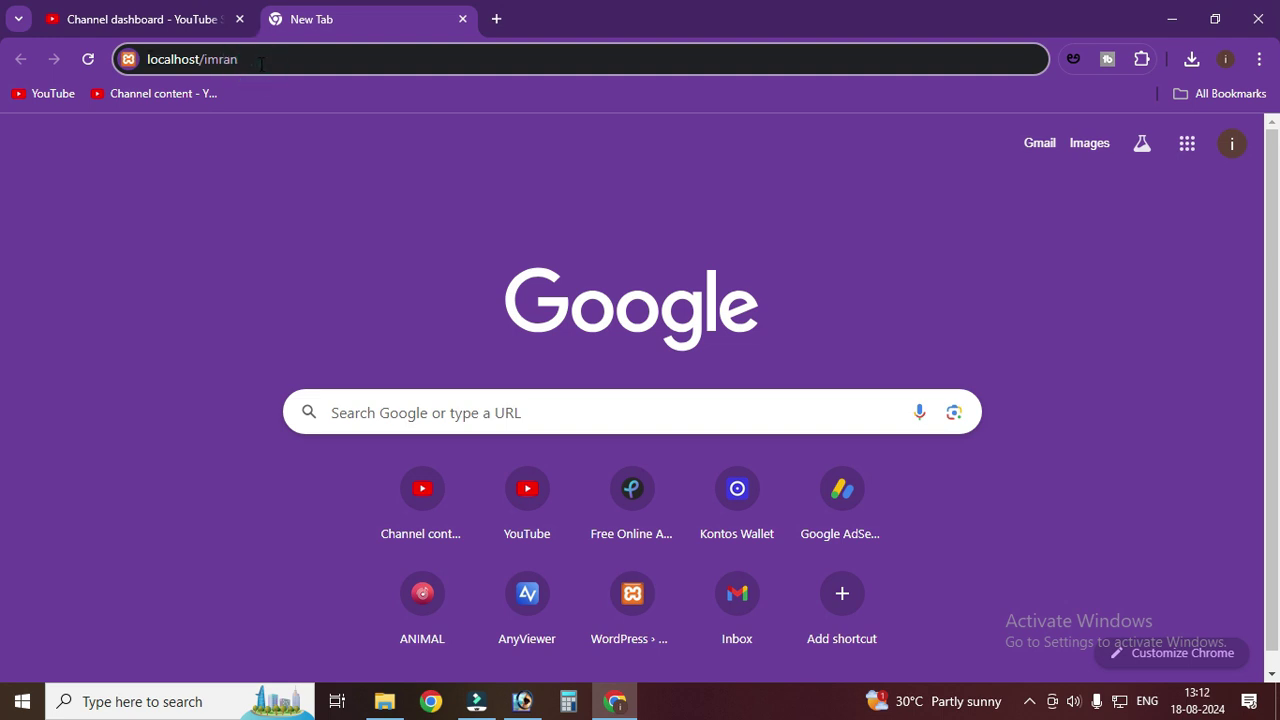
# - Load localhost/imran, pick English (United States), and advance past the welcome page to the database form
pyautogui.press('Return')
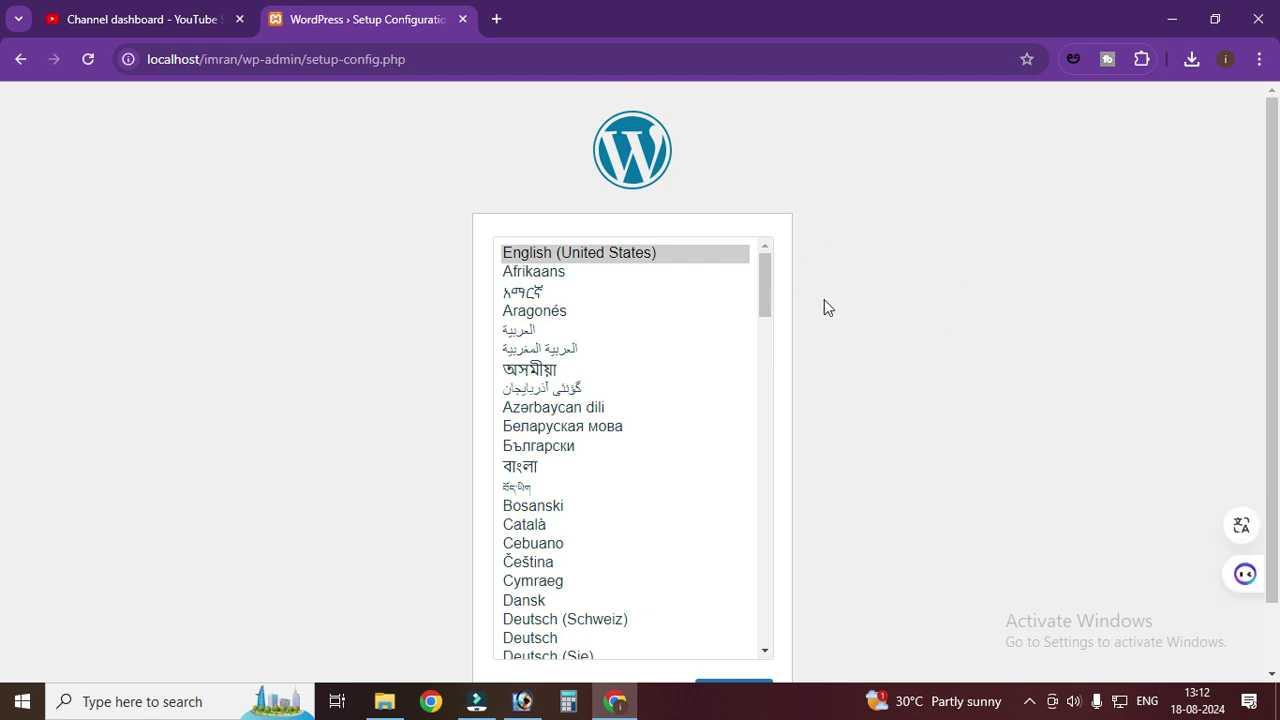
pyautogui.scroll(-1, 826, 306)
pyautogui.click(601, 177)
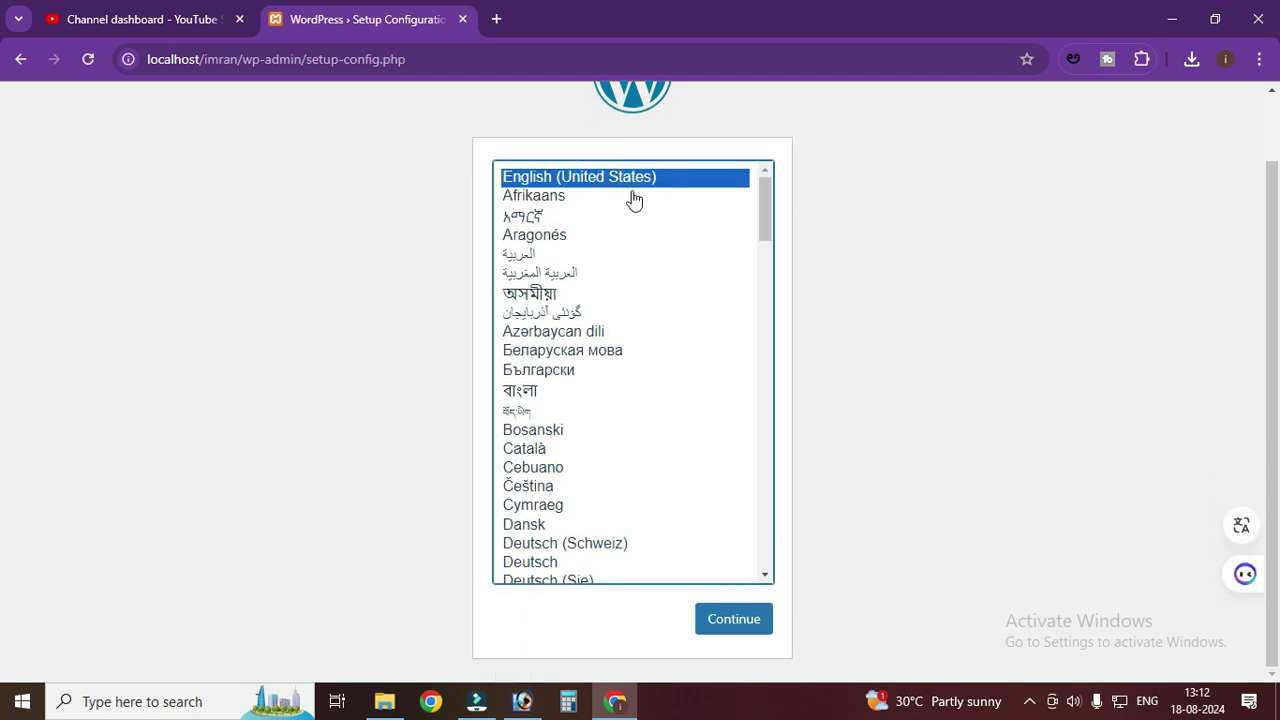
pyautogui.click(751, 621)
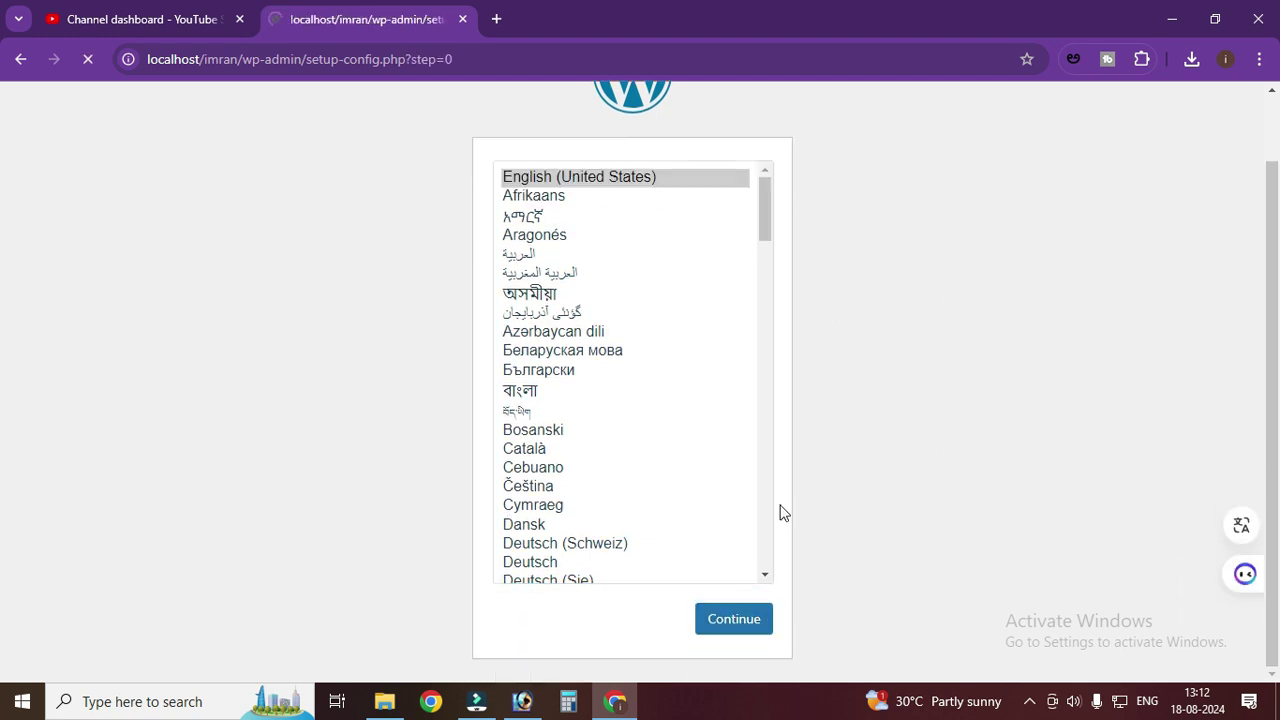
pyautogui.click(358, 582)
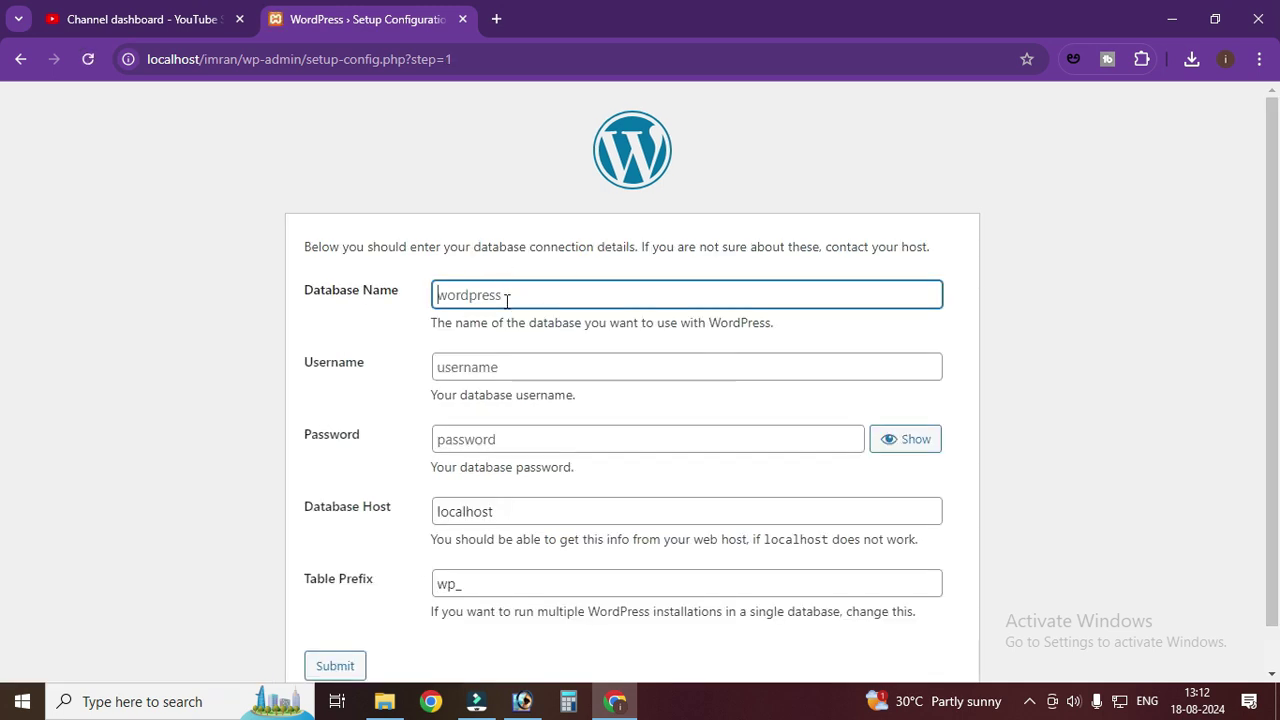
pyautogui.click(509, 293)
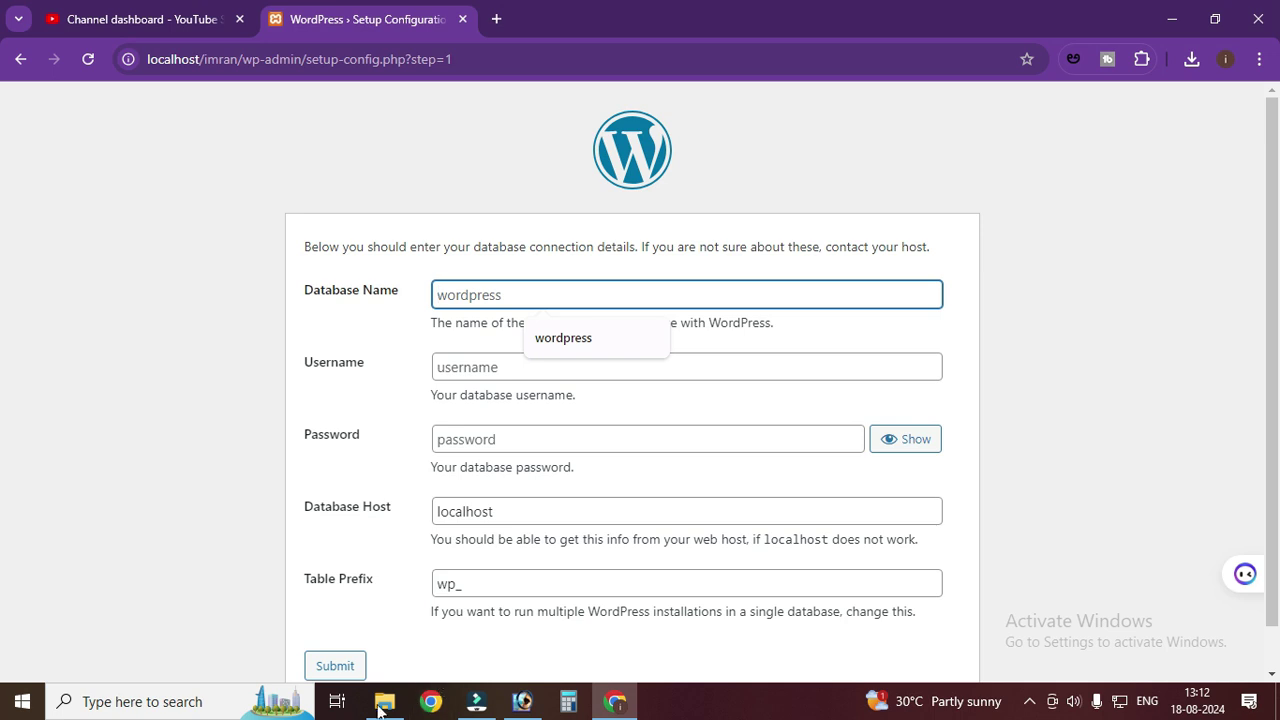
# - Enter database name imran and username root, then submit the connection details
pyautogui.click(384, 701)
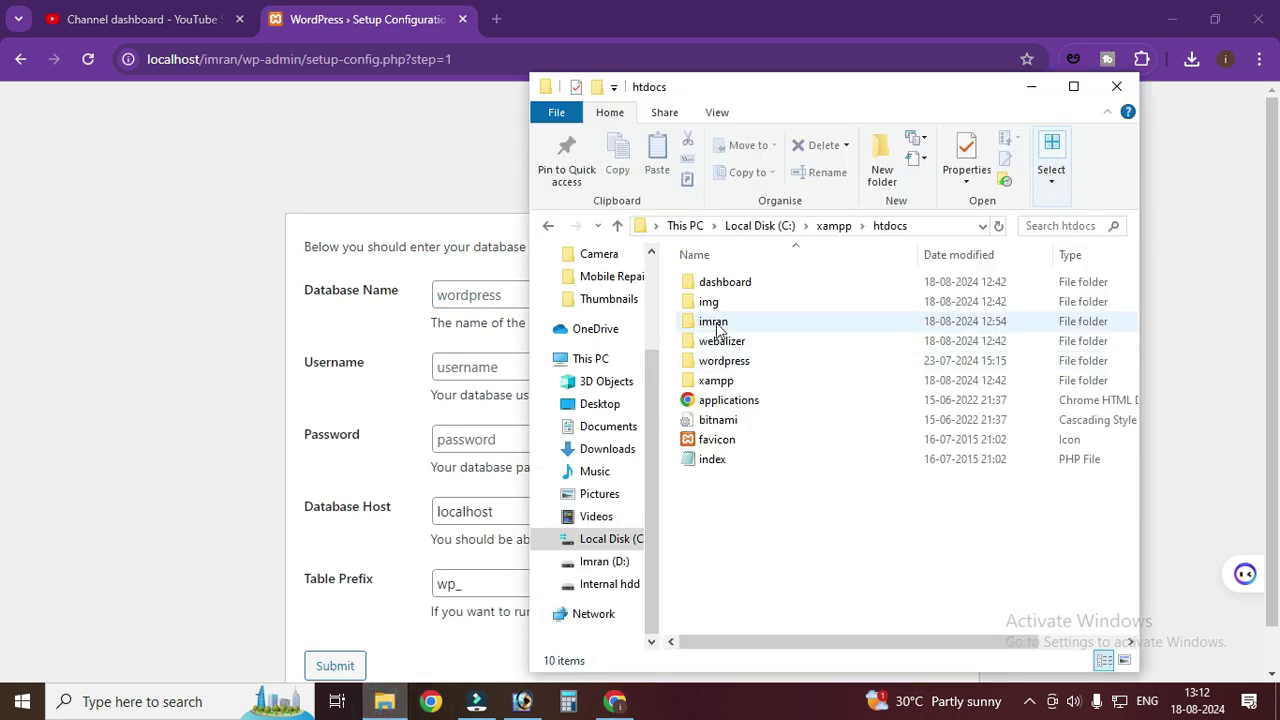
pyautogui.click(154, 402)
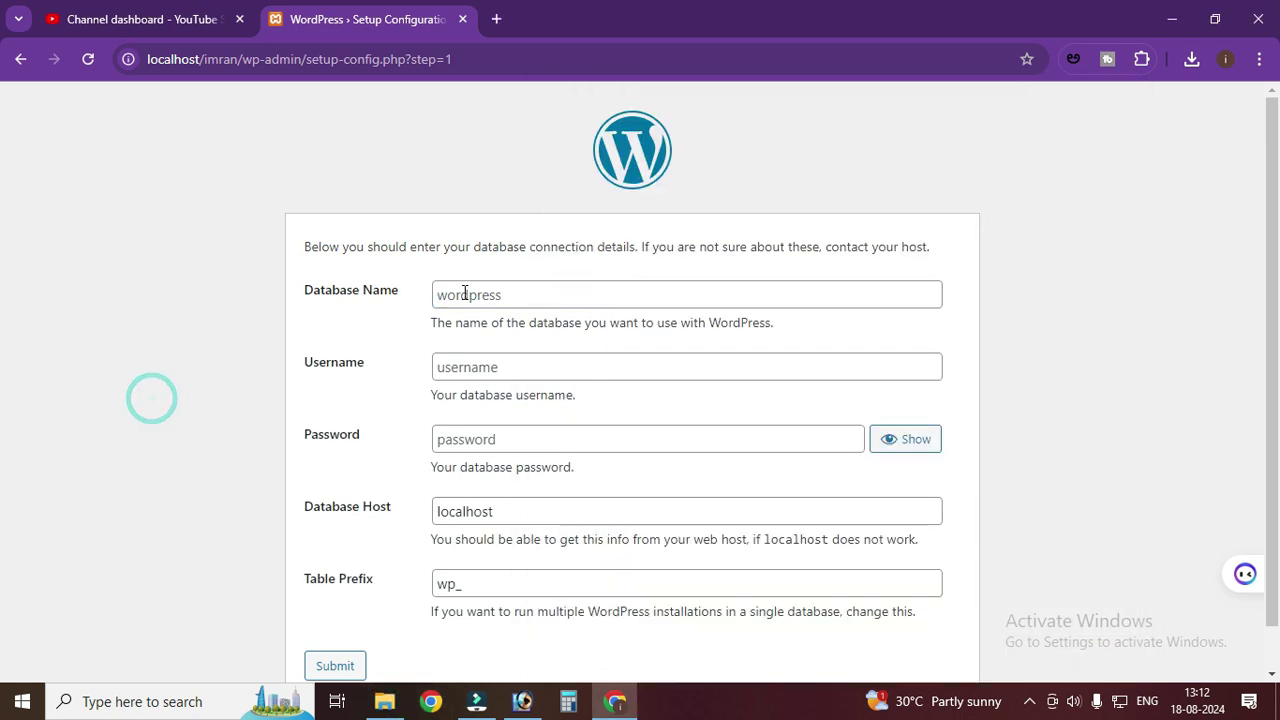
pyautogui.click(538, 293)
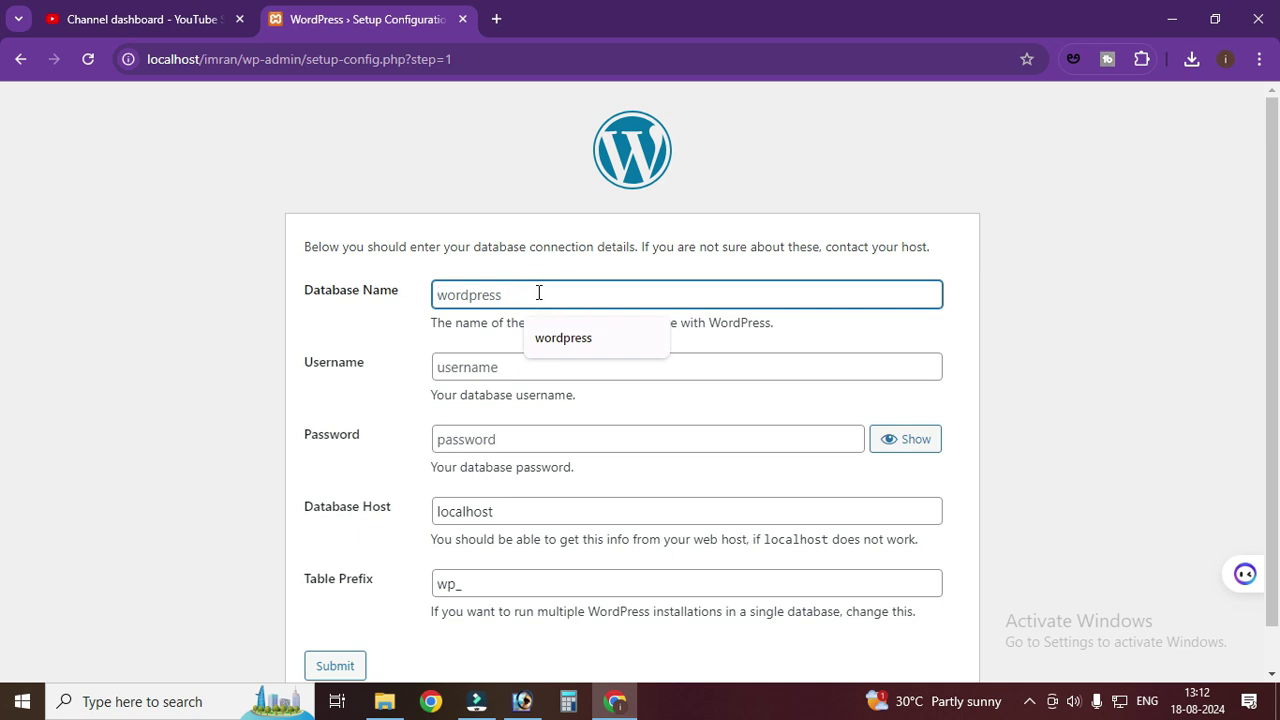
pyautogui.write('imran')
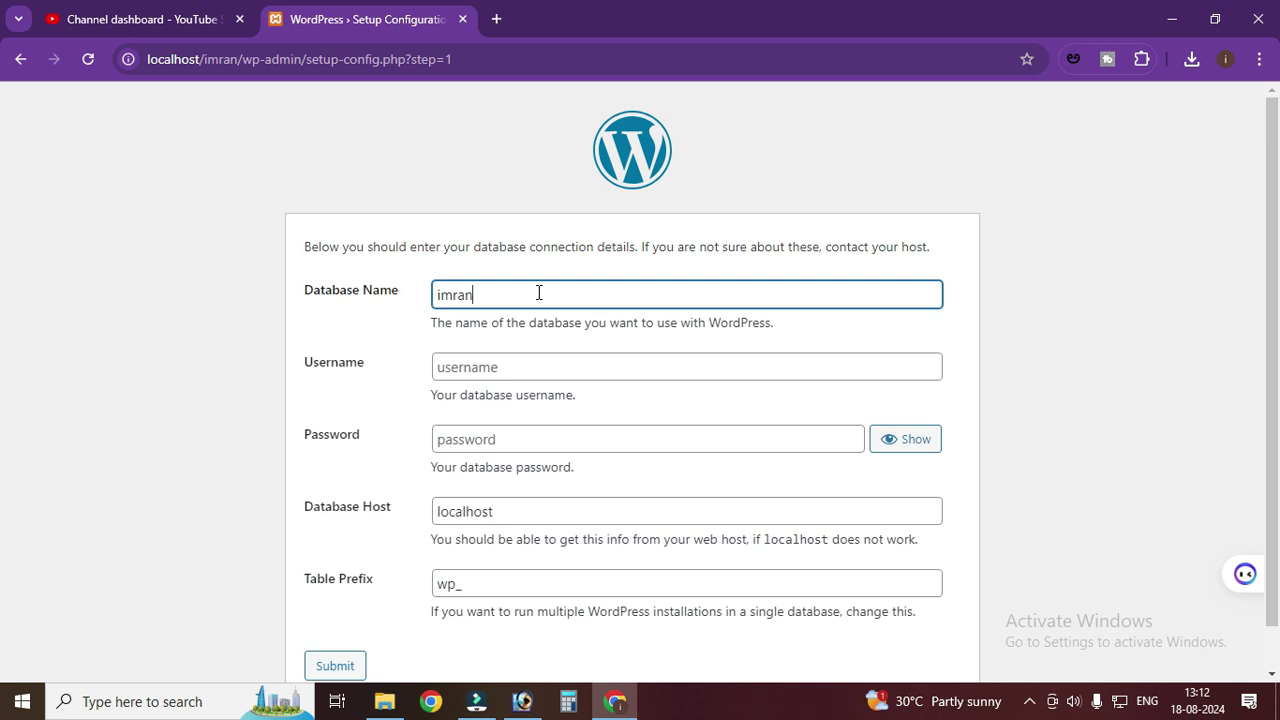
pyautogui.click(517, 368)
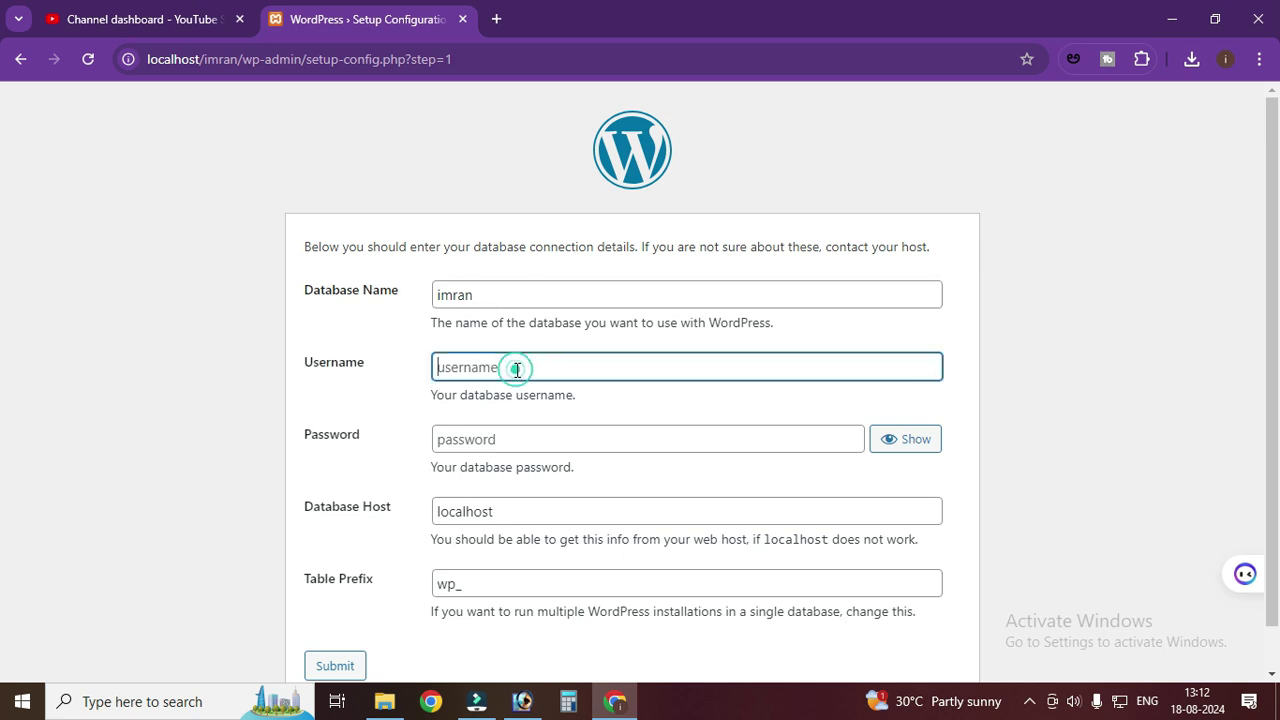
pyautogui.write('root')
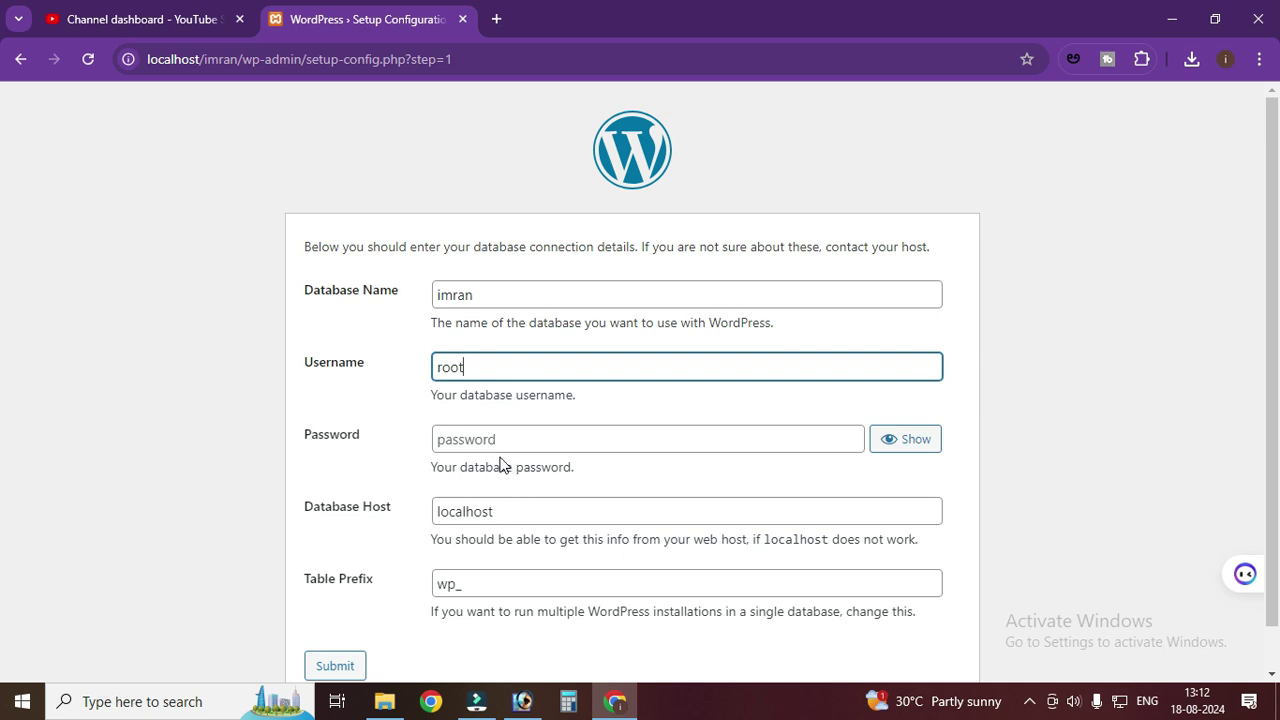
pyautogui.scroll(-1, 560, 460)
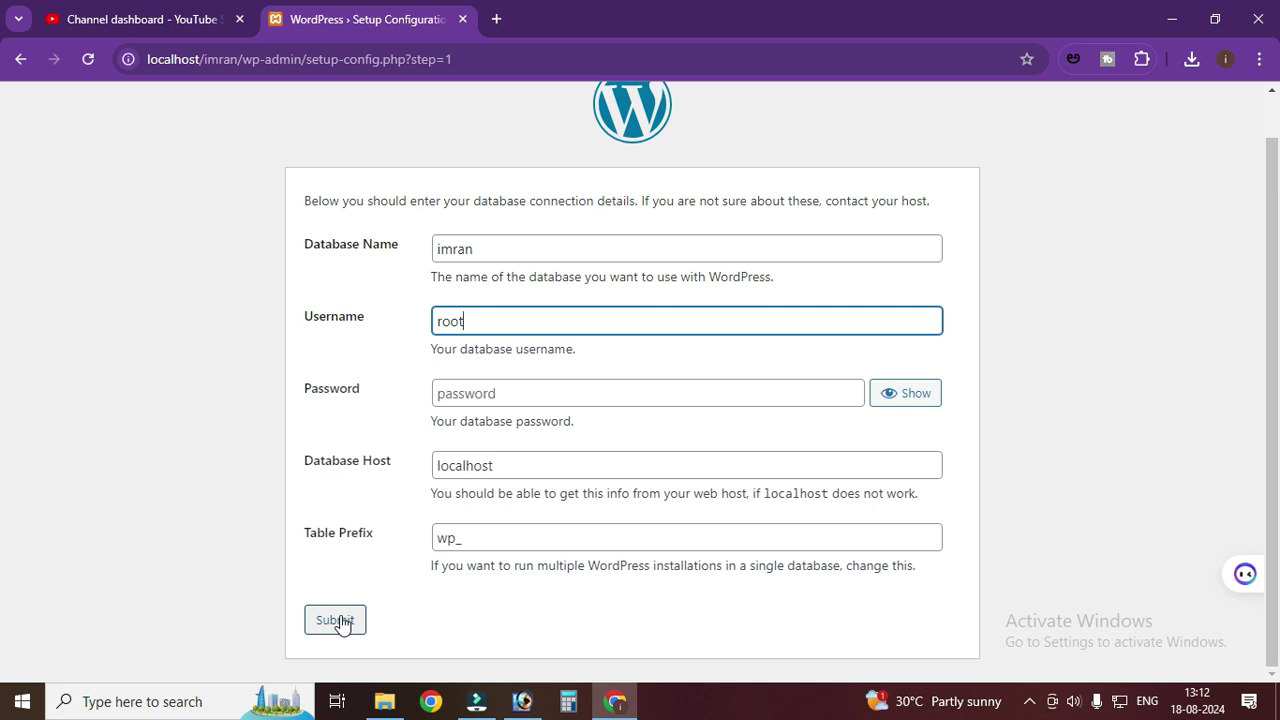
pyautogui.click(337, 622)
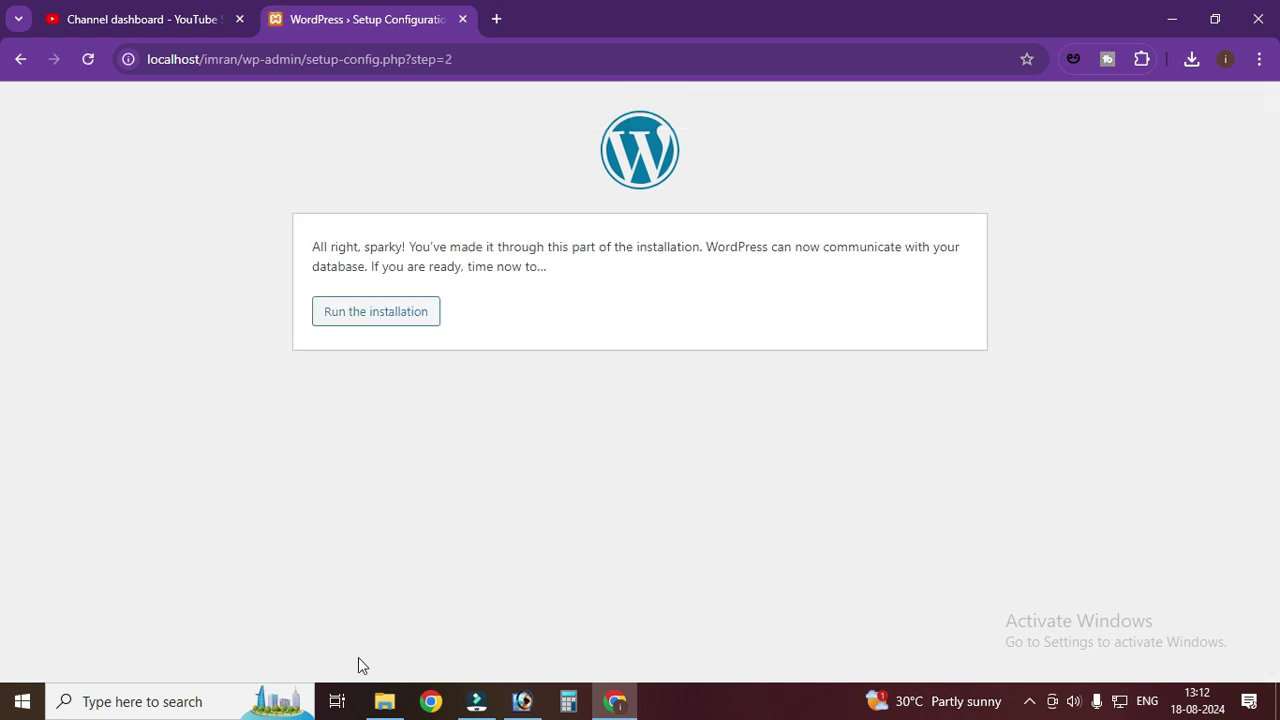
# - Start the WordPress installation from the database confirmation page
pyautogui.moveTo(312, 247); pyautogui.dragTo(403, 247)
pyautogui.click(383, 400)
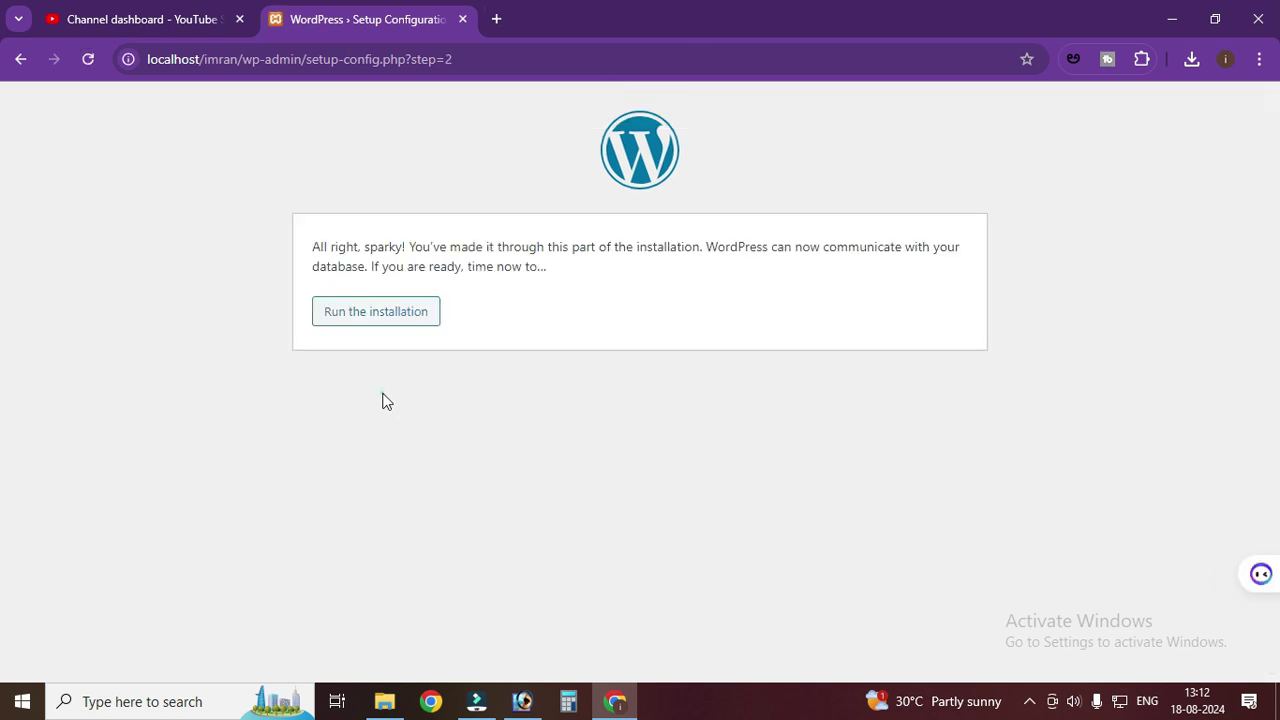
pyautogui.click(377, 318)
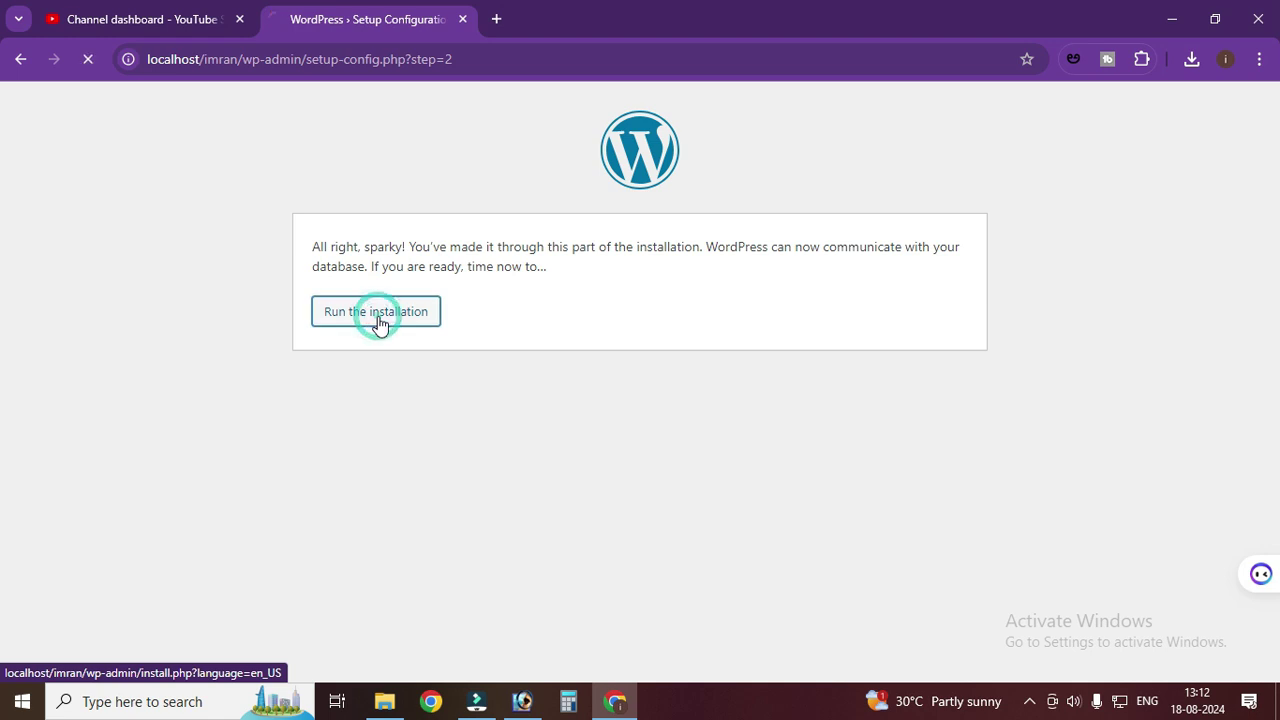
pyautogui.scroll(-1, 200, 532)
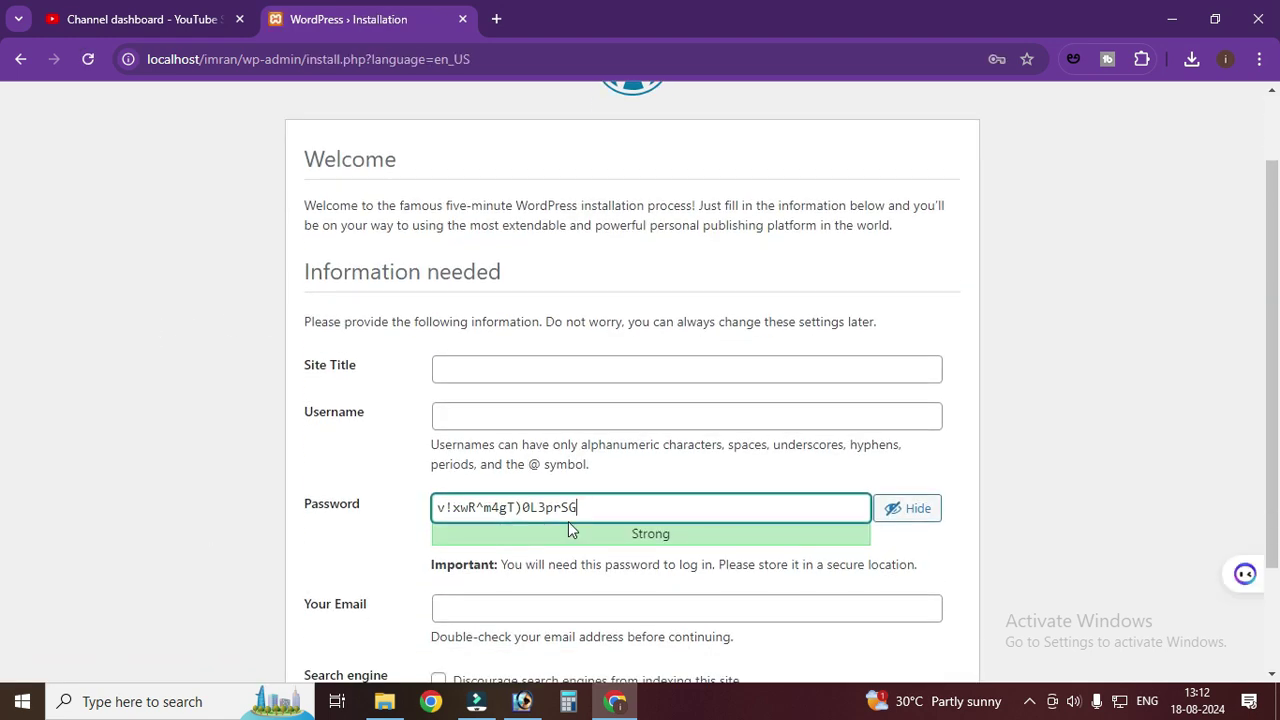
# - Title the site 'Imran Telugu Tutor' and replace the generated password with a confirmed weak one
pyautogui.click(463, 364)
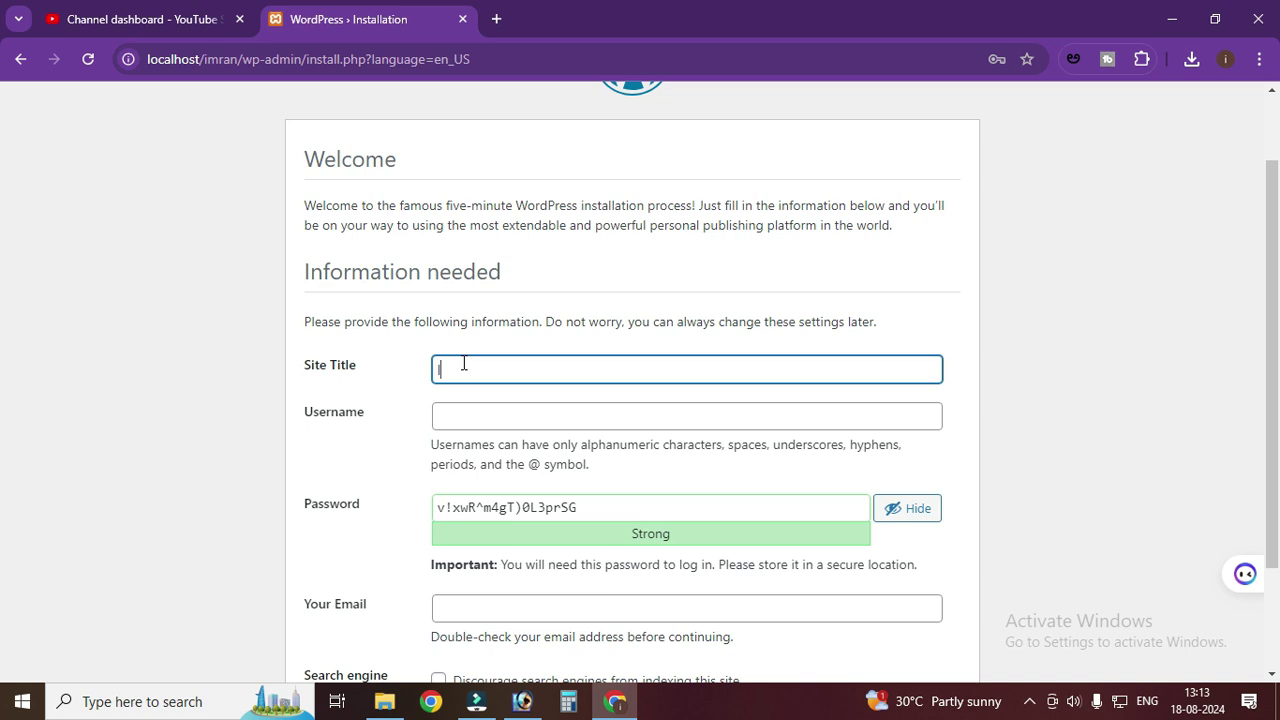
pyautogui.write('Imran Telugu Tutor')
pyautogui.click(463, 418)
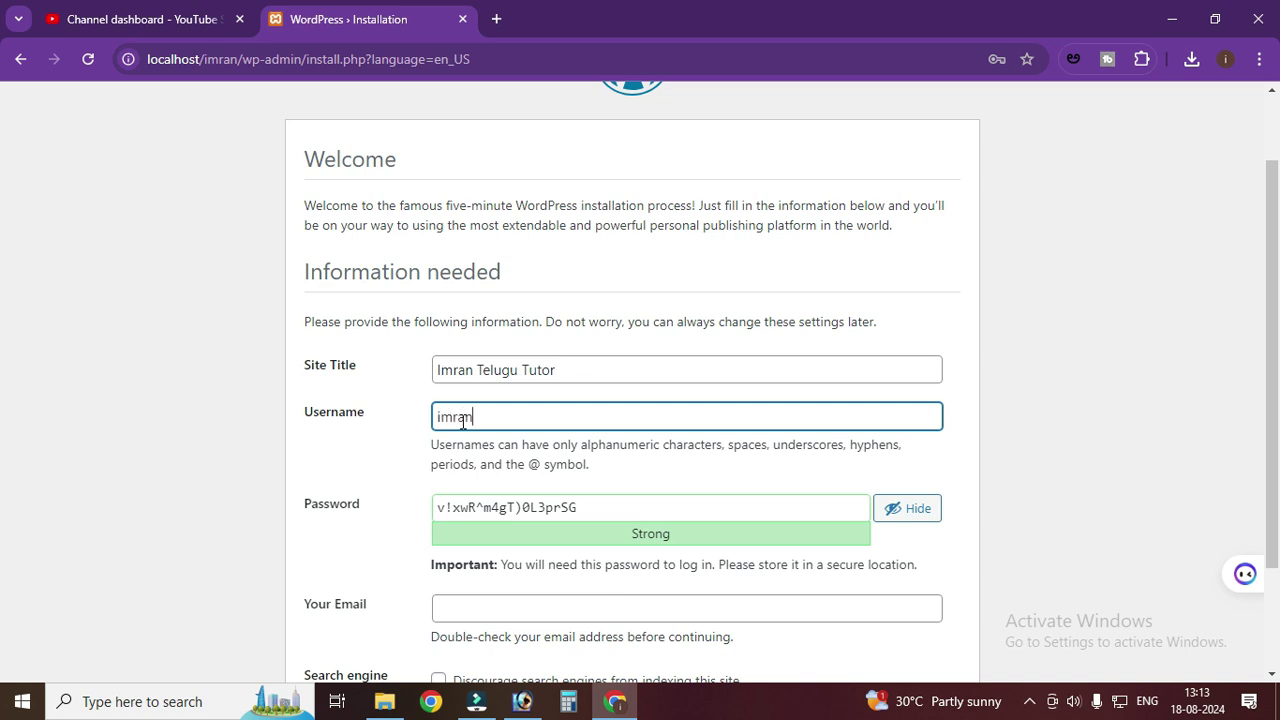
pyautogui.click(479, 508)
pyautogui.hotkey('ctrl', 'a')
pyautogui.press('BackSpace')
pyautogui.scroll(-1, 203, 408)
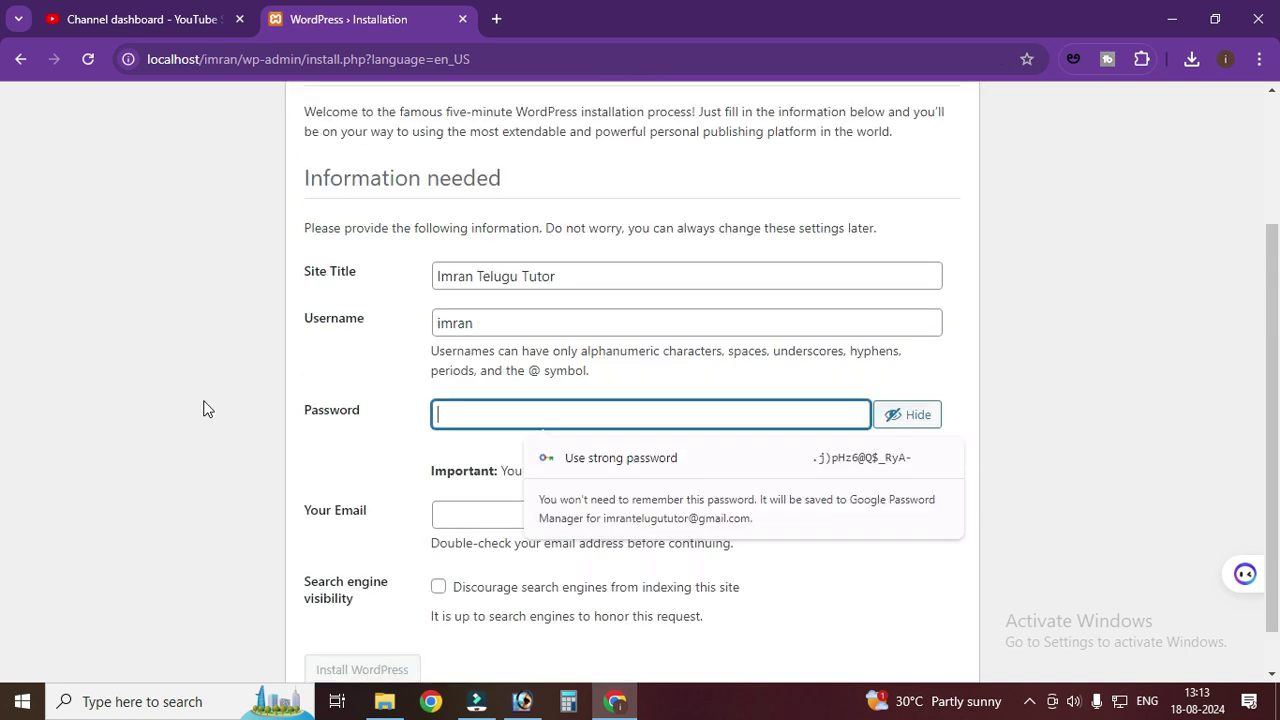
pyautogui.write('admin')
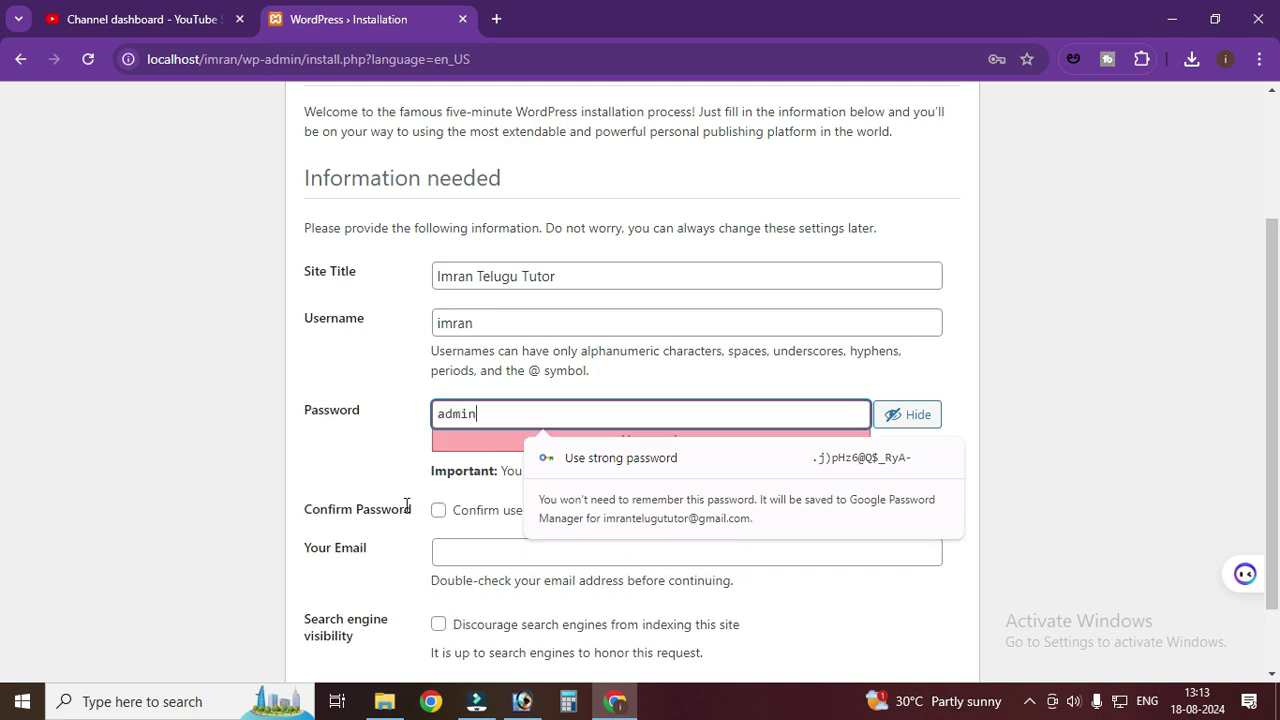
pyautogui.click(437, 511)
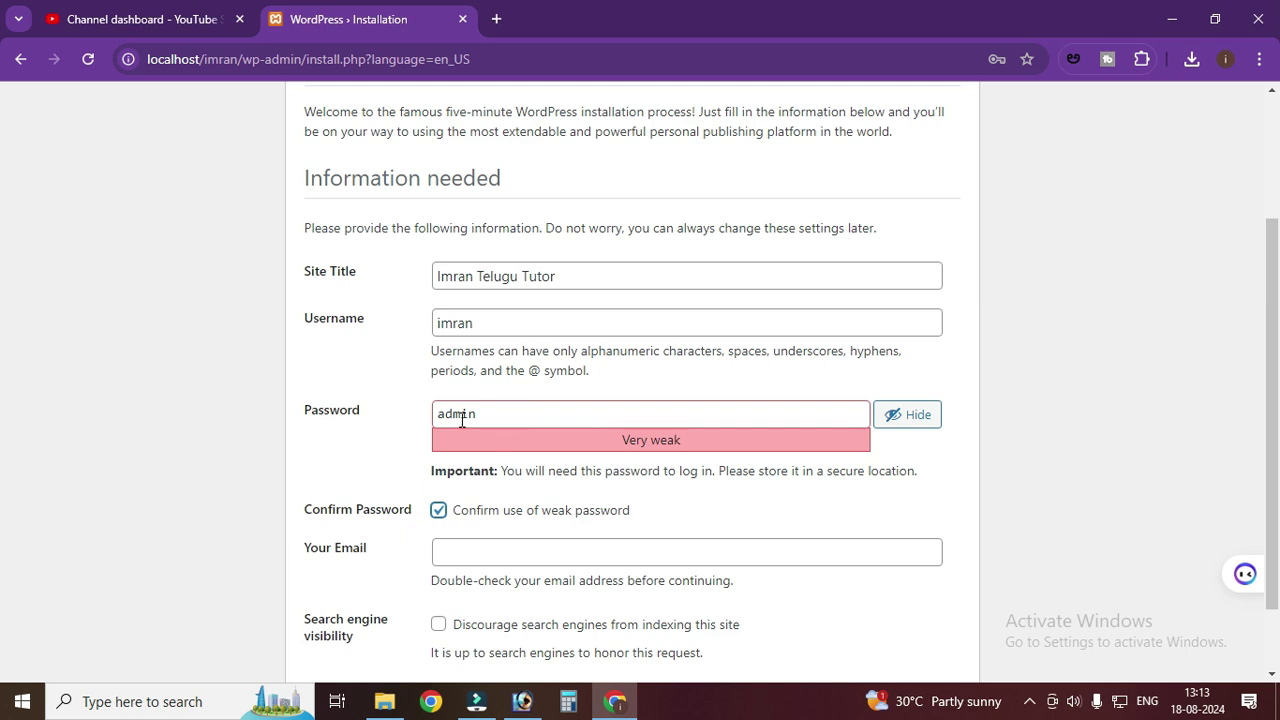
# - Fill in the admin e-mail address and install WordPress
pyautogui.scroll(-2, 526, 556)
pyautogui.click(536, 464)
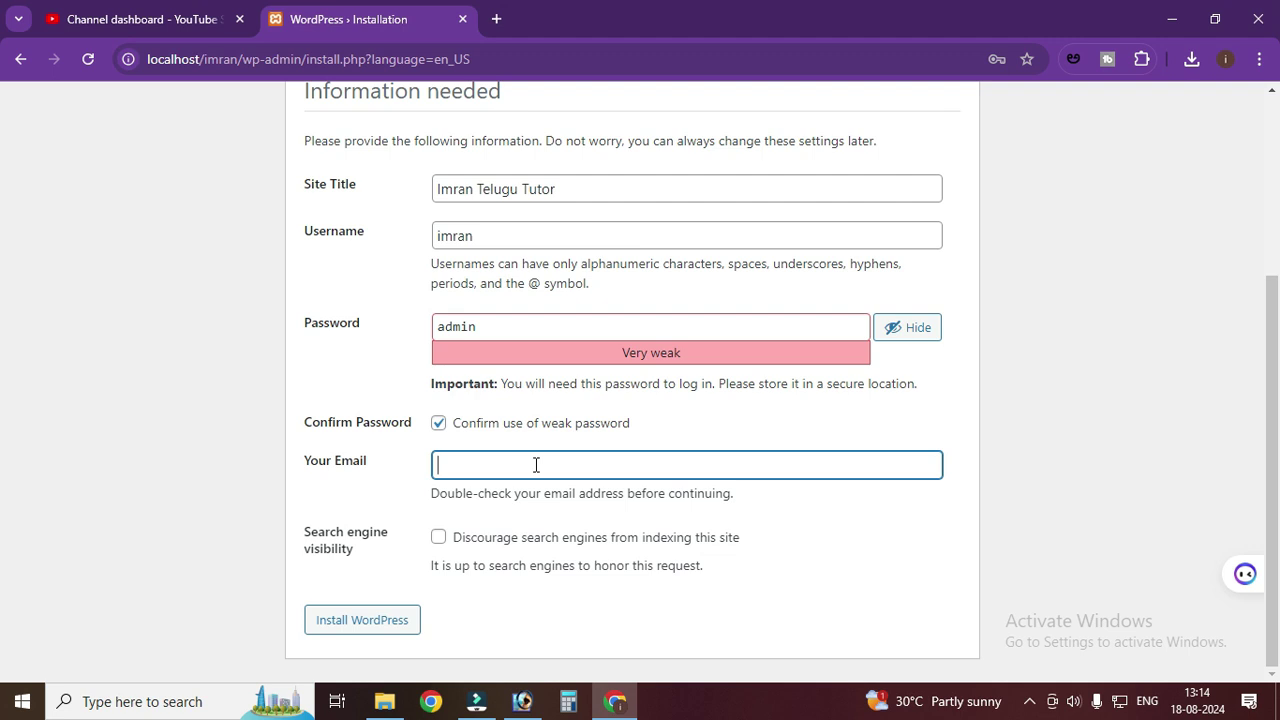
pyautogui.click(389, 626)
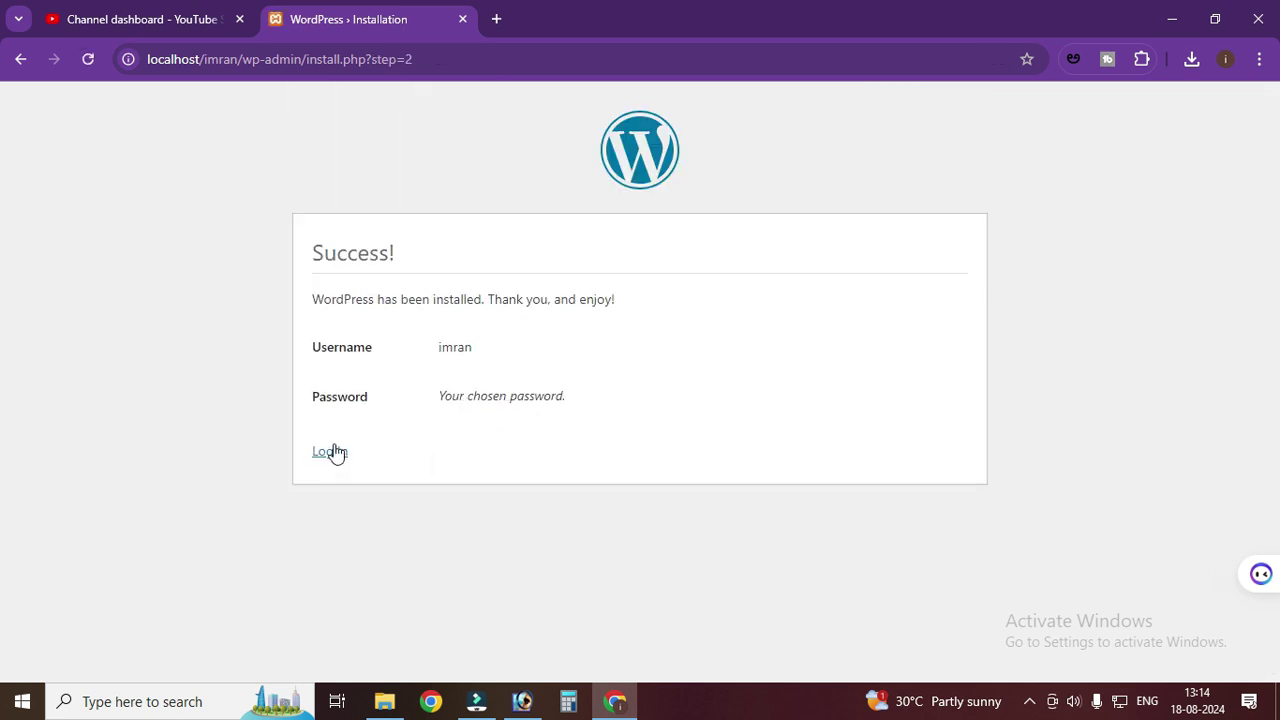
# - Sign in with the new admin username and password, with Remember Me ticked, to reach the Dashboard
pyautogui.click(328, 456)
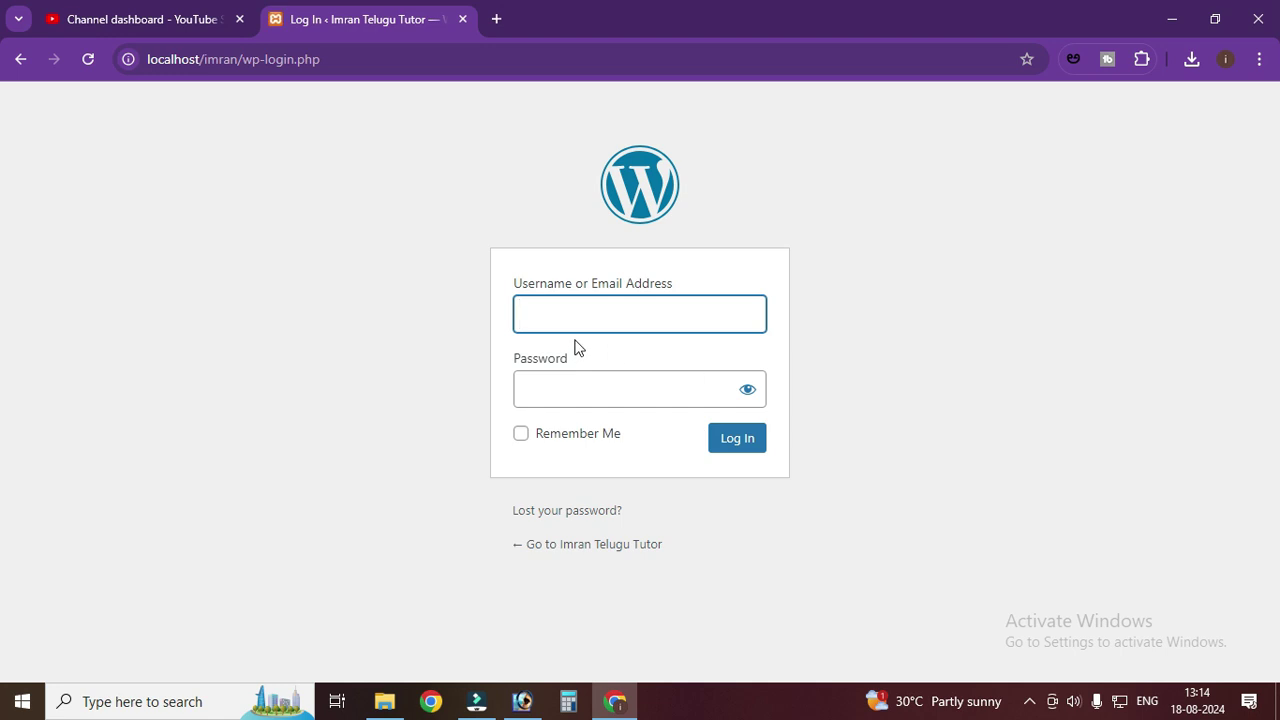
pyautogui.write('mran')
pyautogui.click(577, 388)
pyautogui.write('••••')
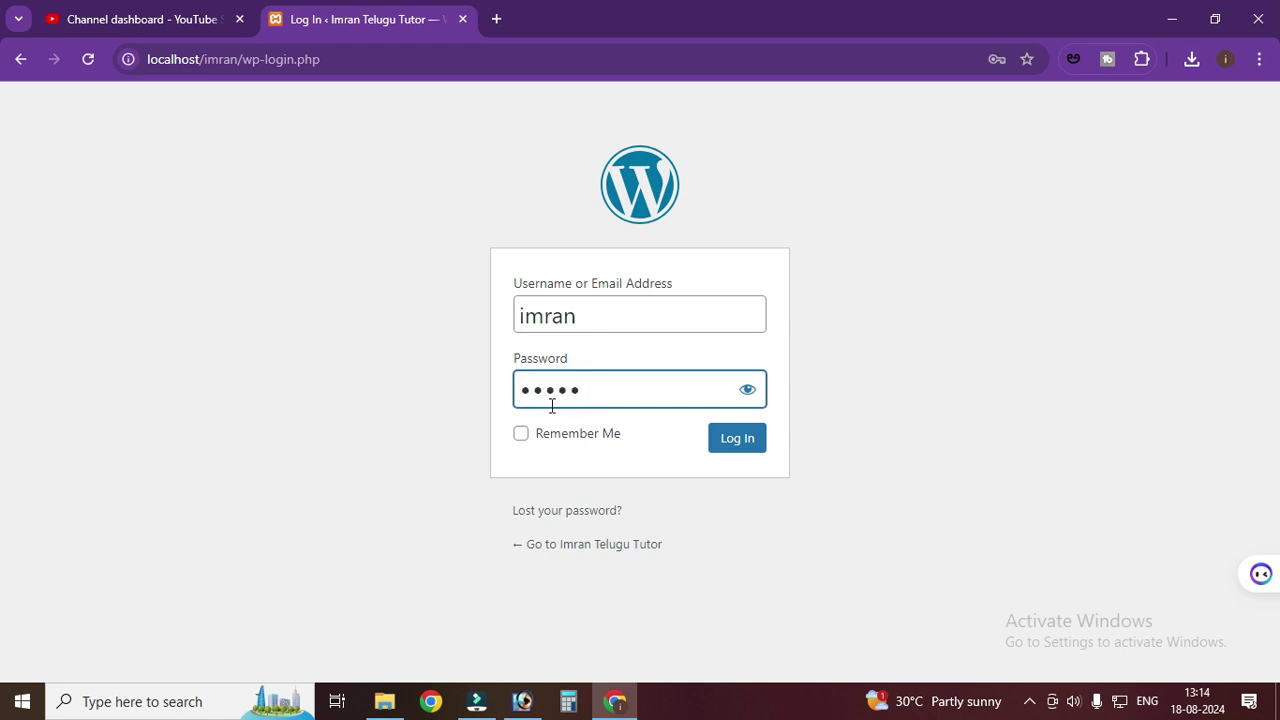
pyautogui.click(522, 440)
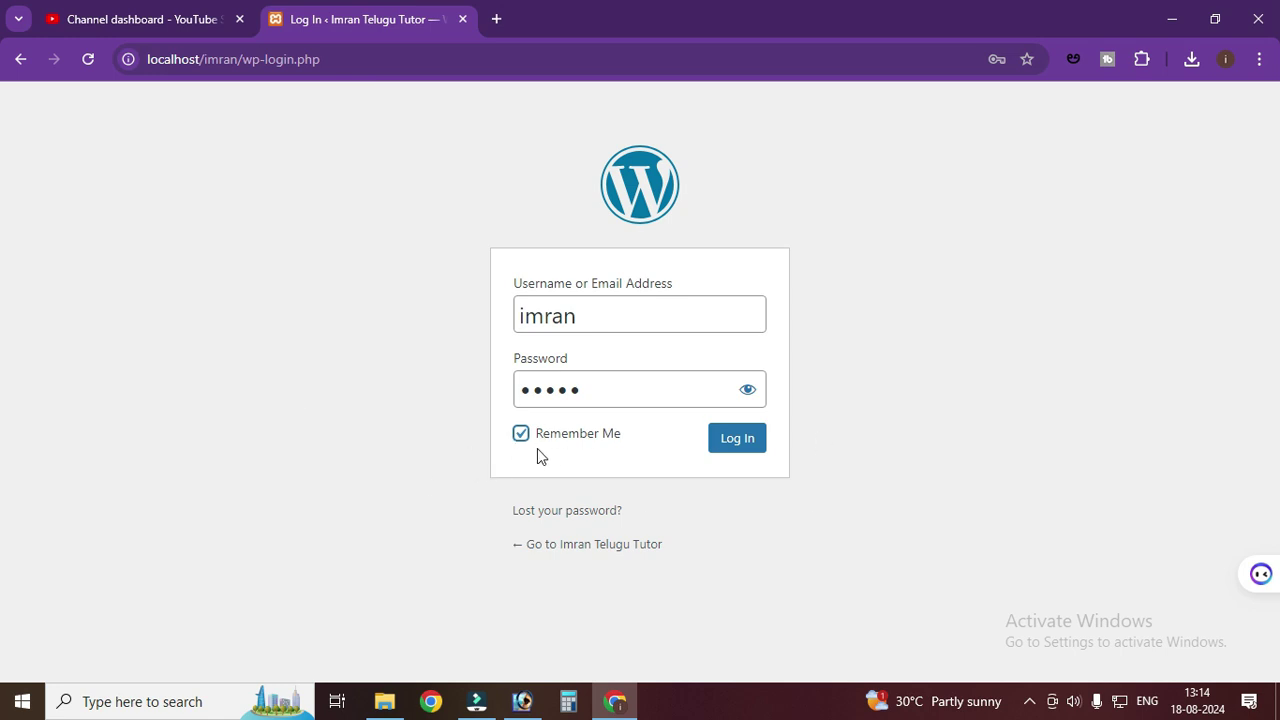
pyautogui.click(738, 443)
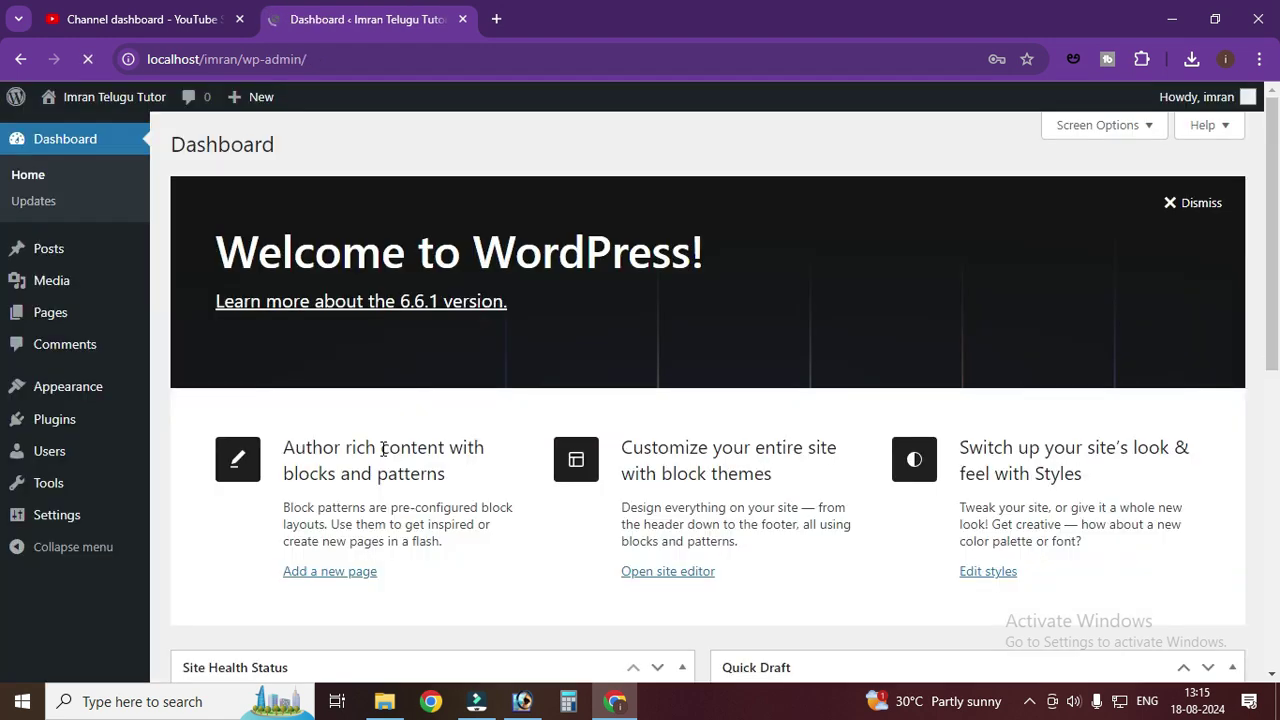
pyautogui.click(810, 322)
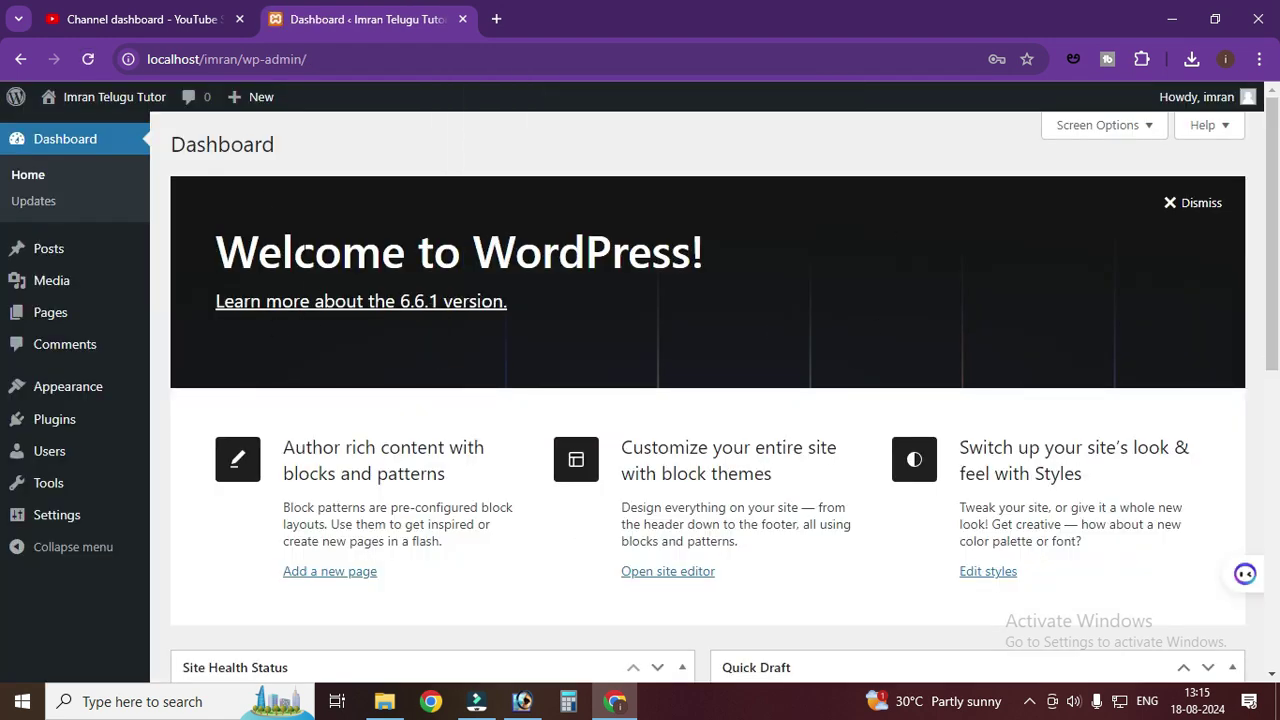
pyautogui.scroll(-8, 640, 310)
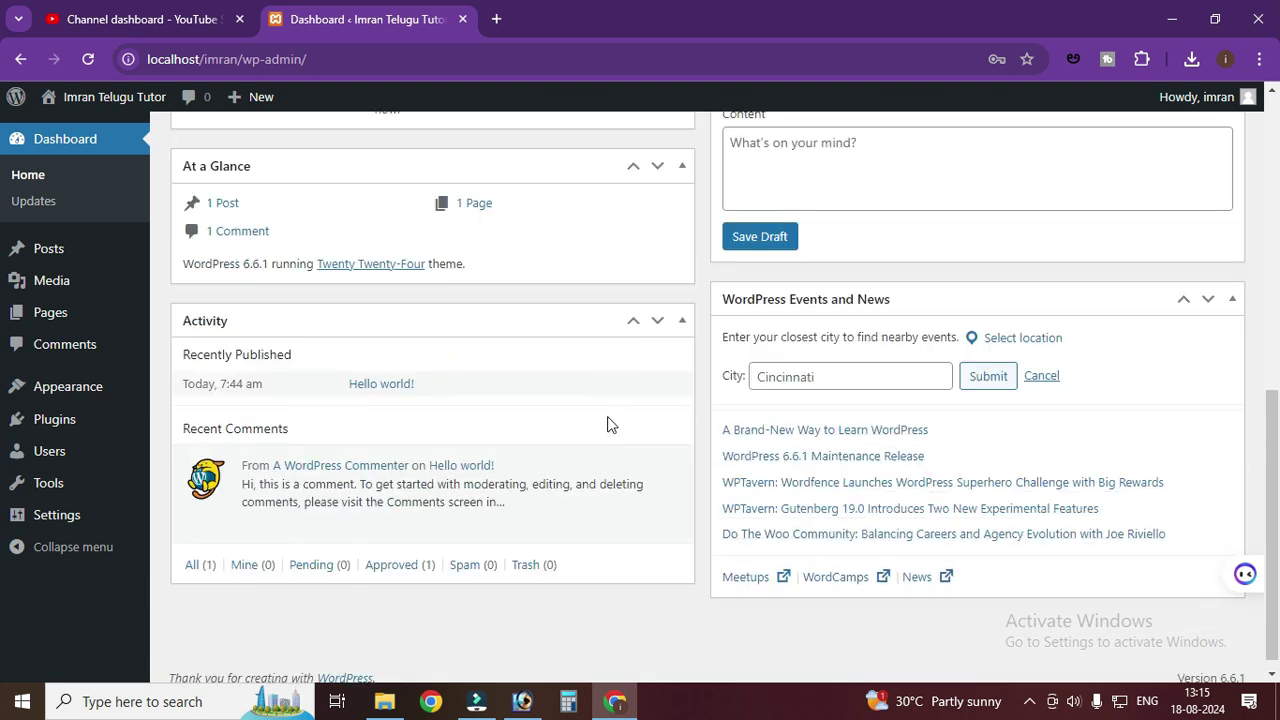
pyautogui.scroll(8, 609, 424)
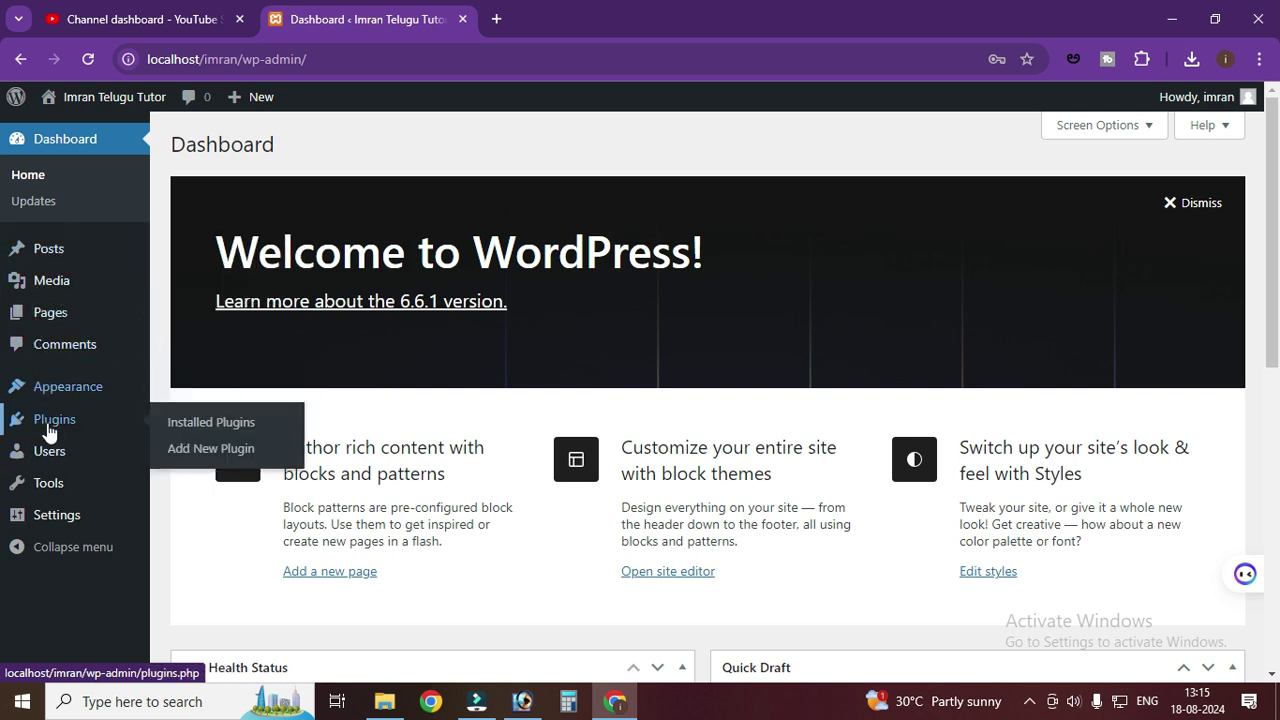
pyautogui.scroll(-7, 297, 527)
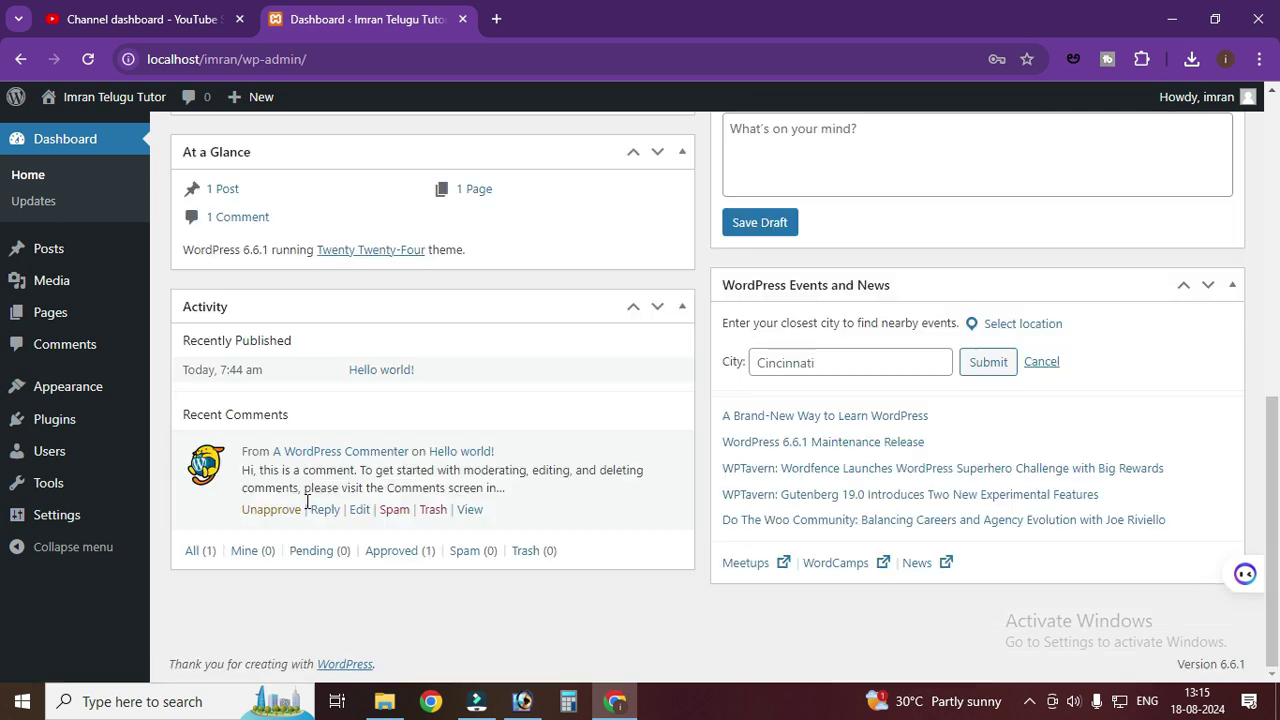
pyautogui.scroll(7, 297, 527)
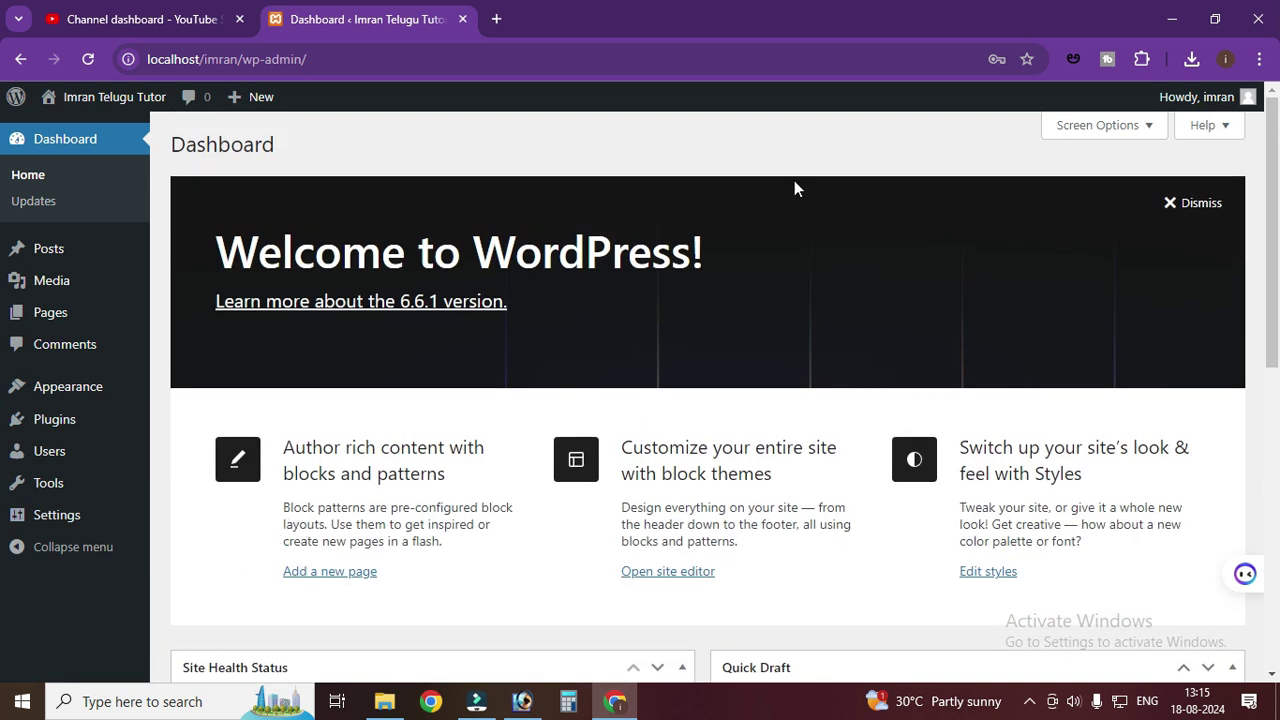
pyautogui.click(352, 136)
pyautogui.moveTo(136, 104)
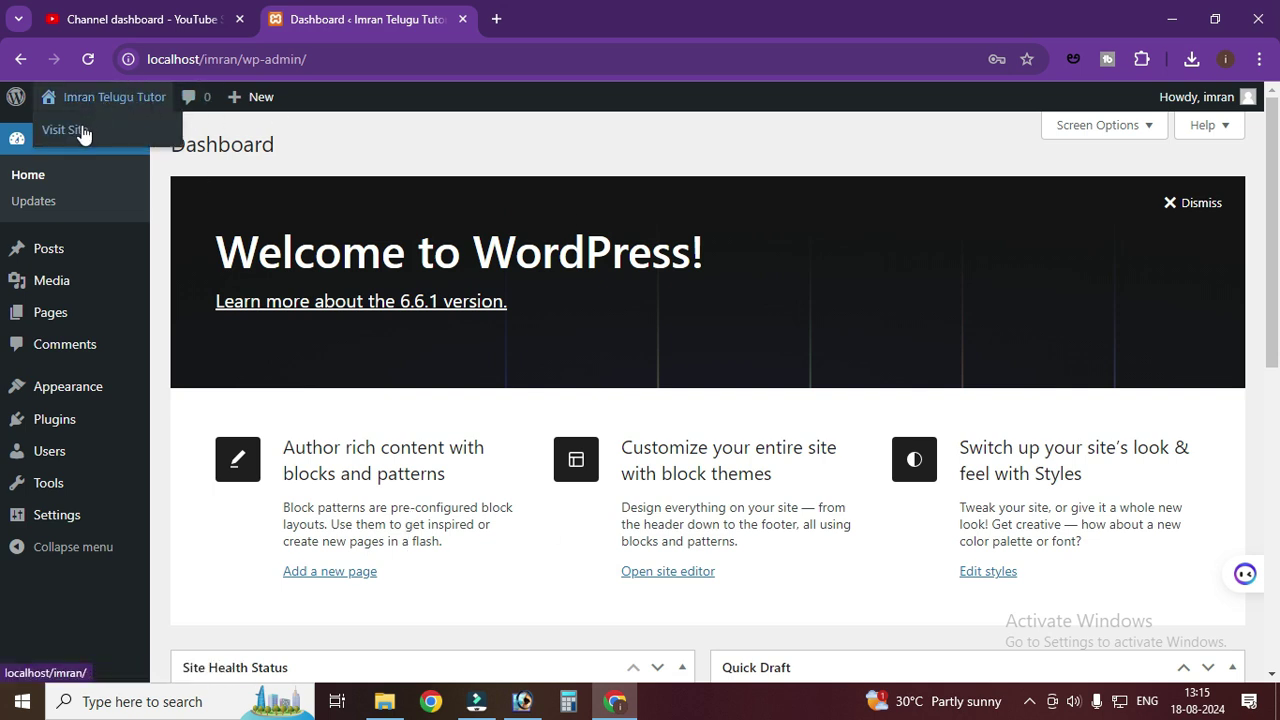
pyautogui.click(84, 133)
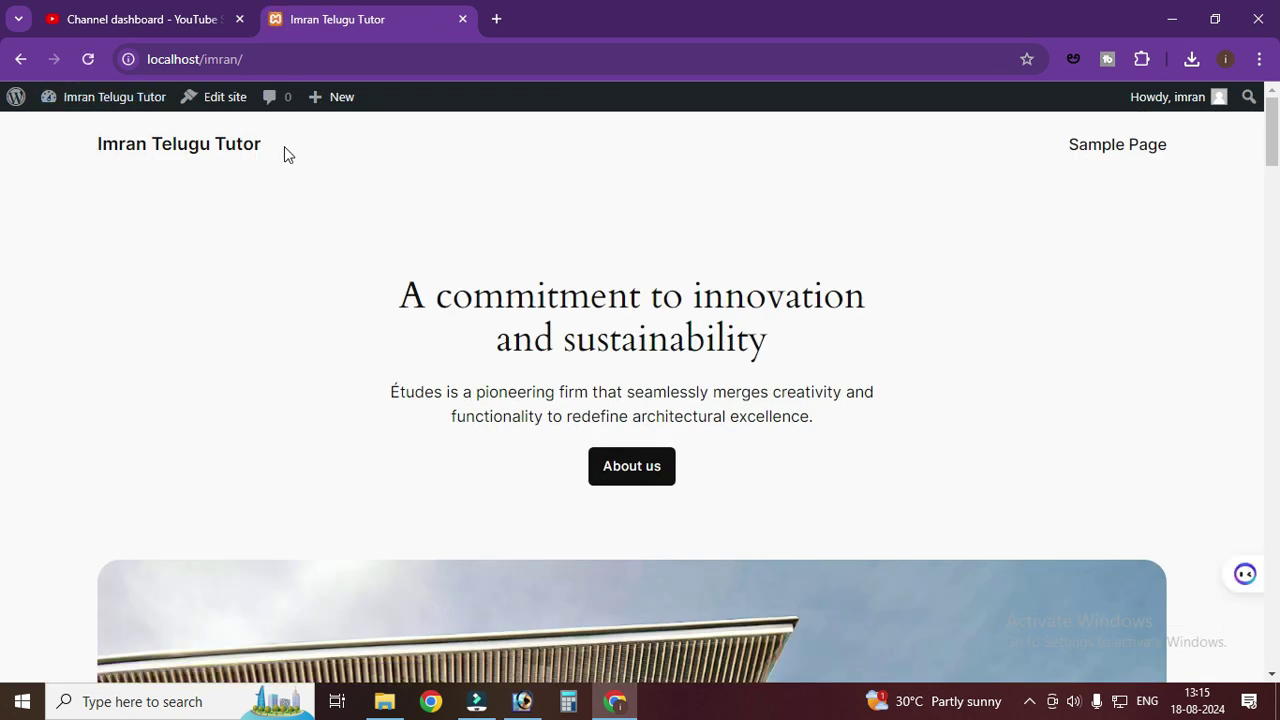
pyautogui.scroll(-12, 276, 245)
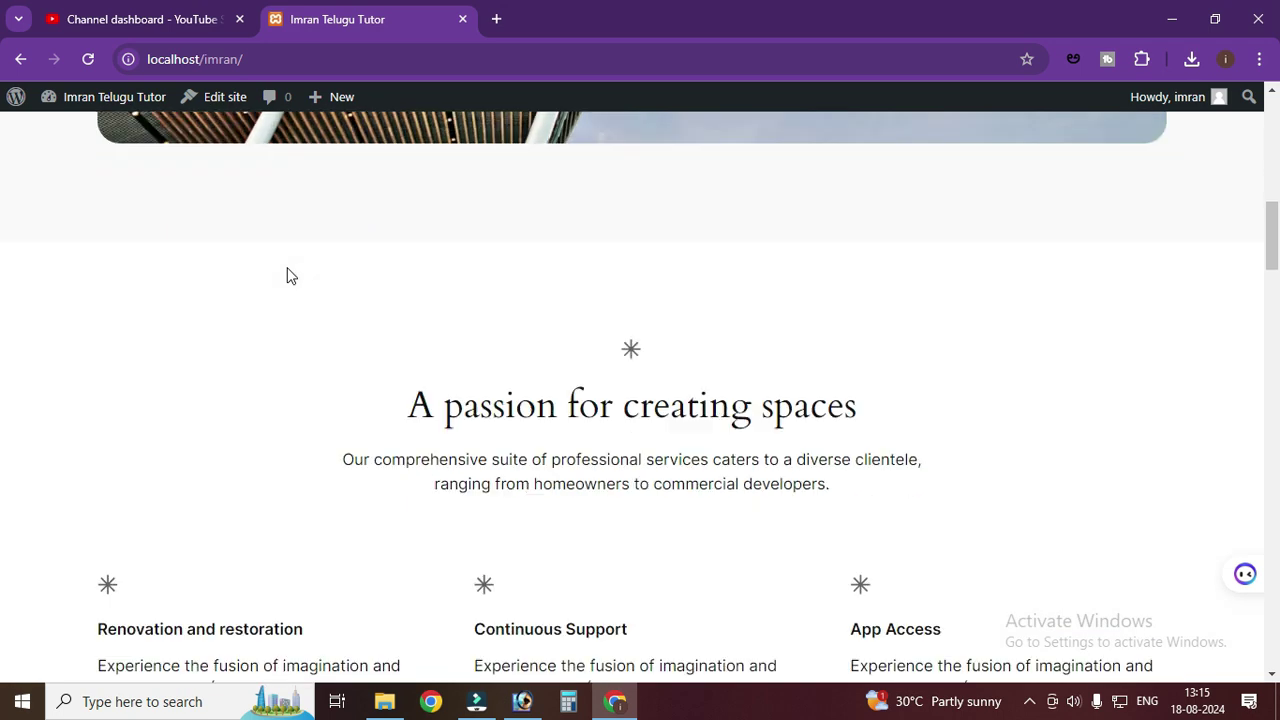
pyautogui.scroll(-15, 288, 268)
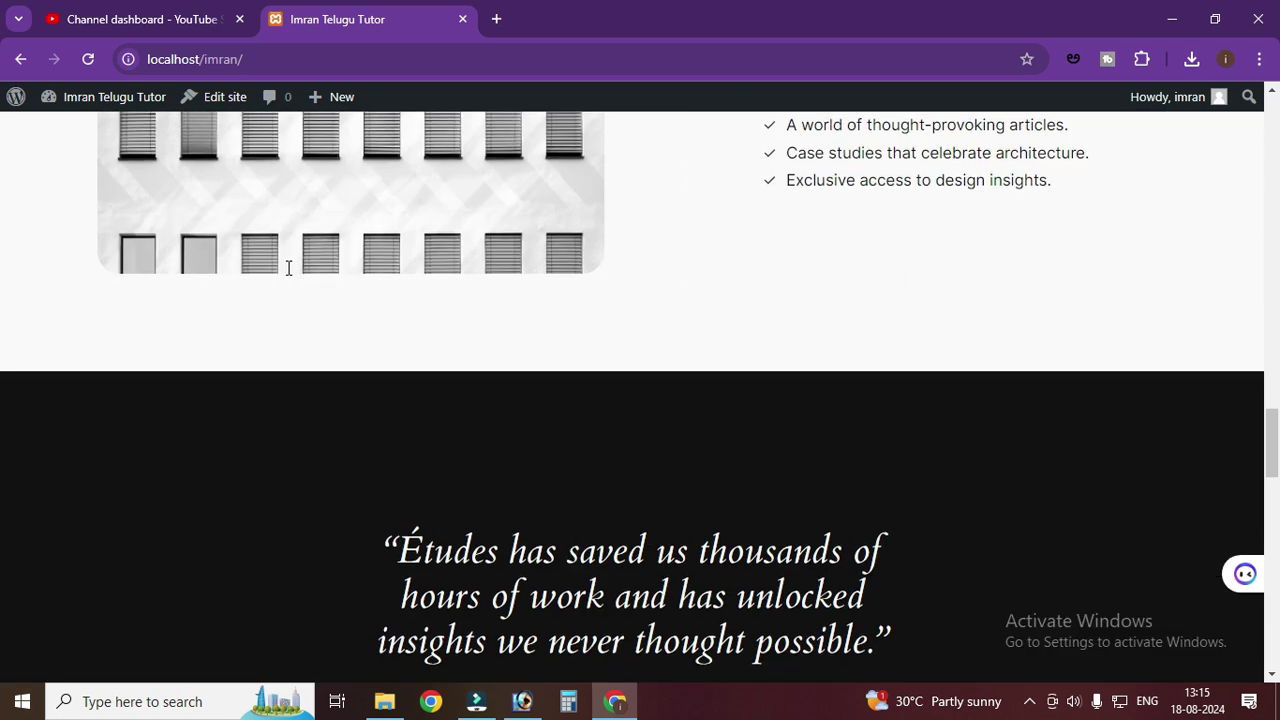
pyautogui.scroll(20, 288, 268)
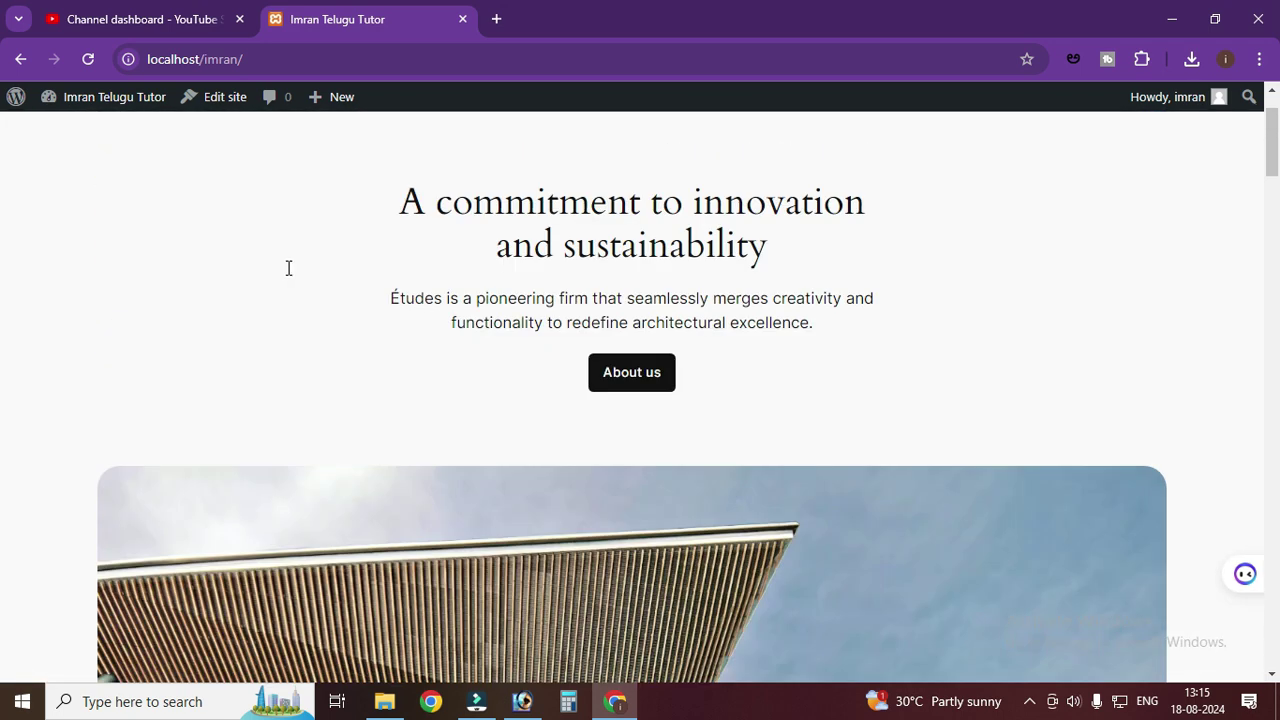
pyautogui.scroll(2, 288, 268)
pyautogui.click(17, 60)
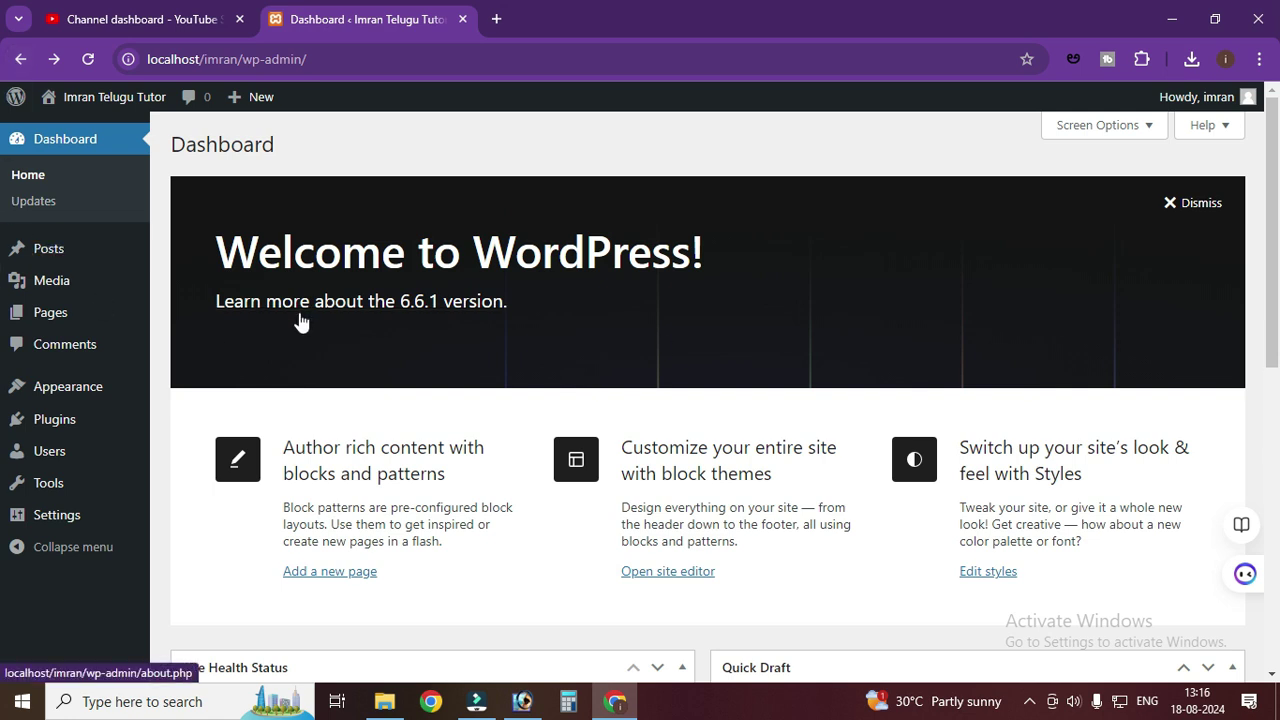
# - Dismiss the Welcome to WordPress panel and go to Appearance > Themes
pyautogui.click(1190, 214)
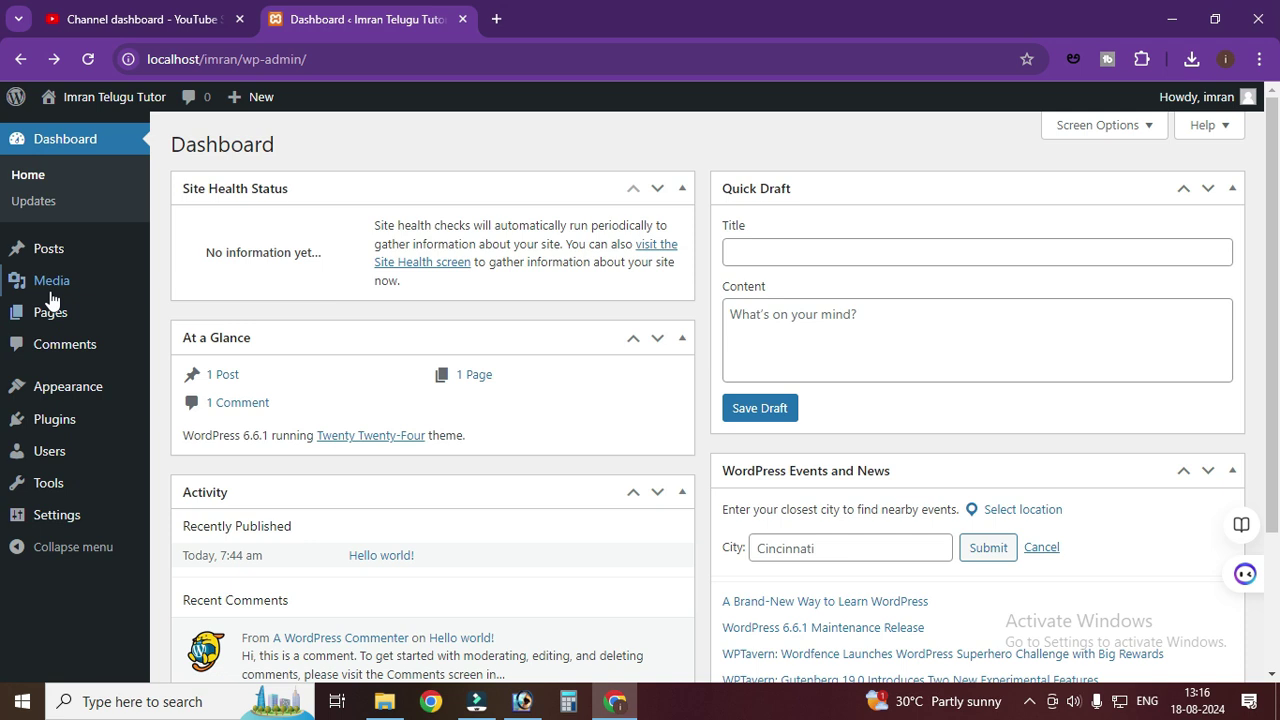
pyautogui.moveTo(60, 395)
pyautogui.click(199, 393)
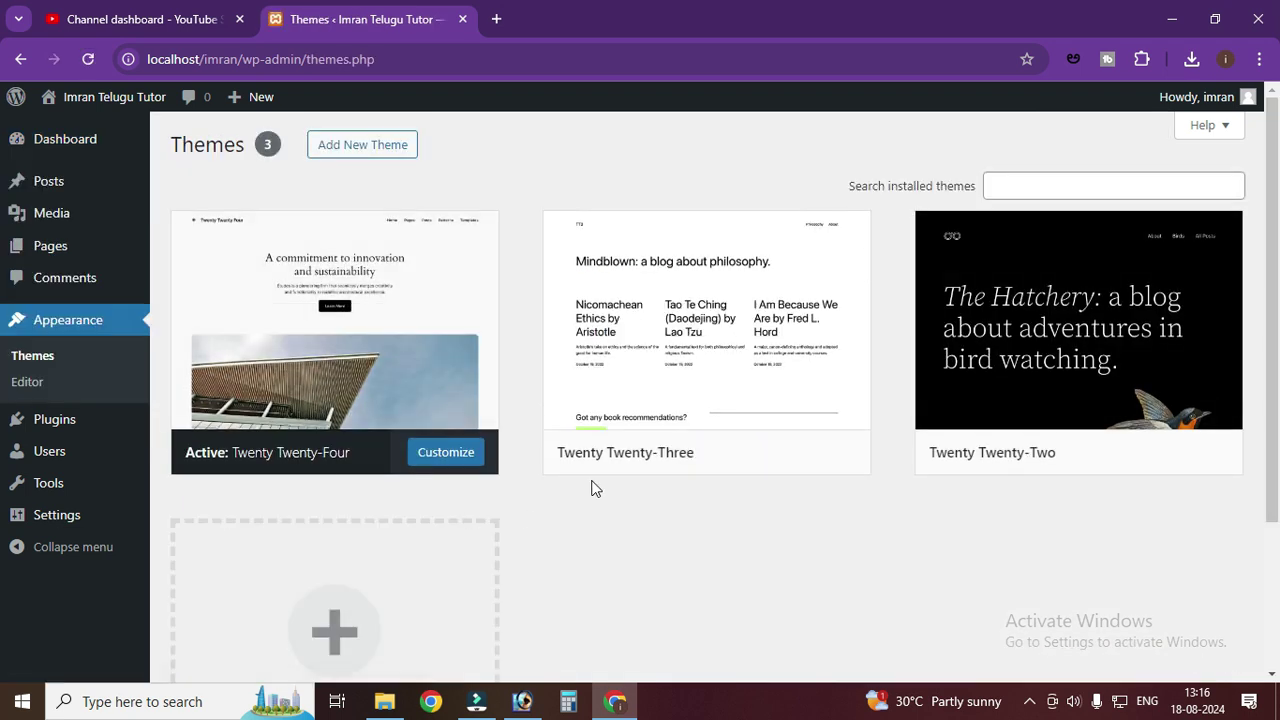
pyautogui.scroll(-2, 734, 531)
pyautogui.scroll(2, 735, 525)
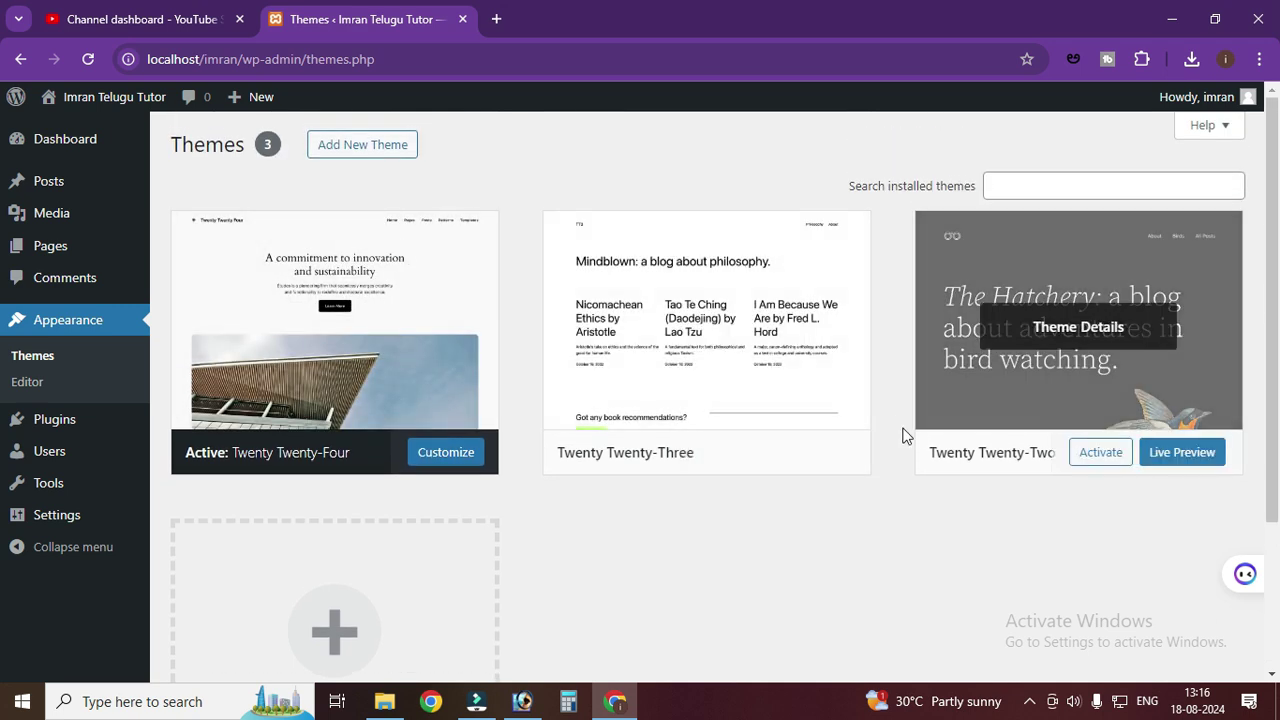
# - Browse the Add Themes gallery to find the Neve theme
pyautogui.click(383, 146)
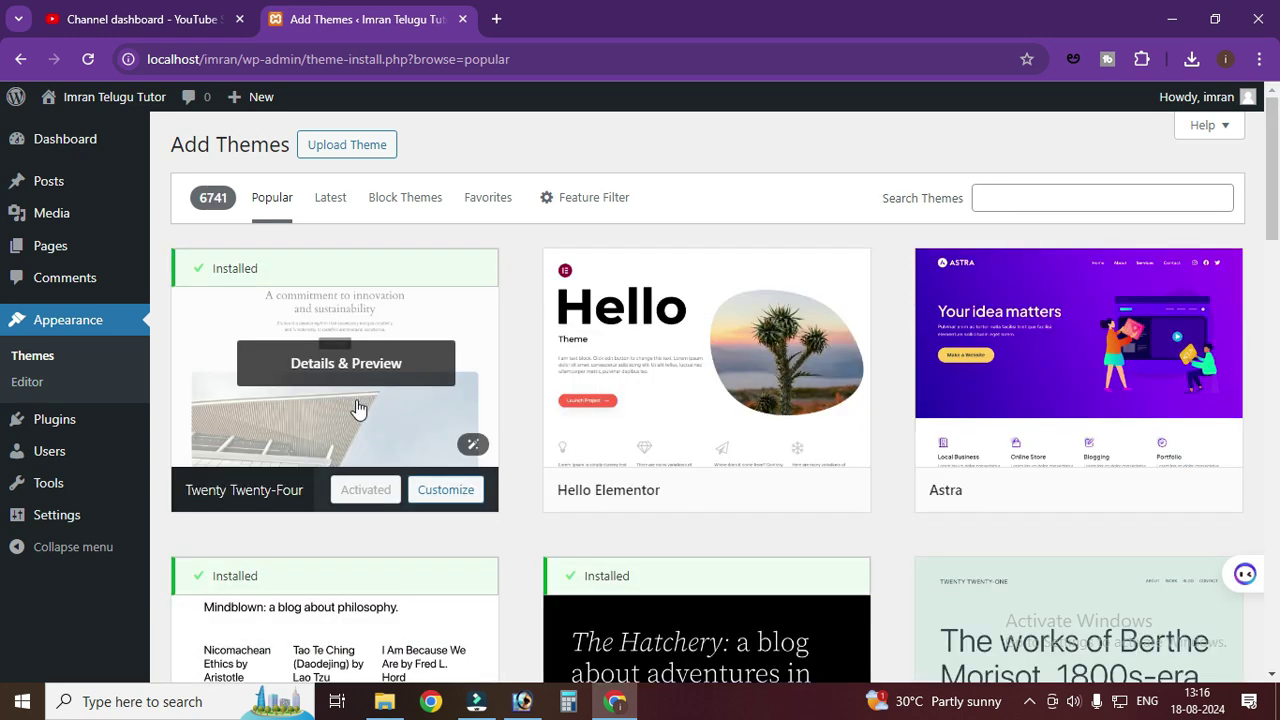
pyautogui.moveTo(676, 512)
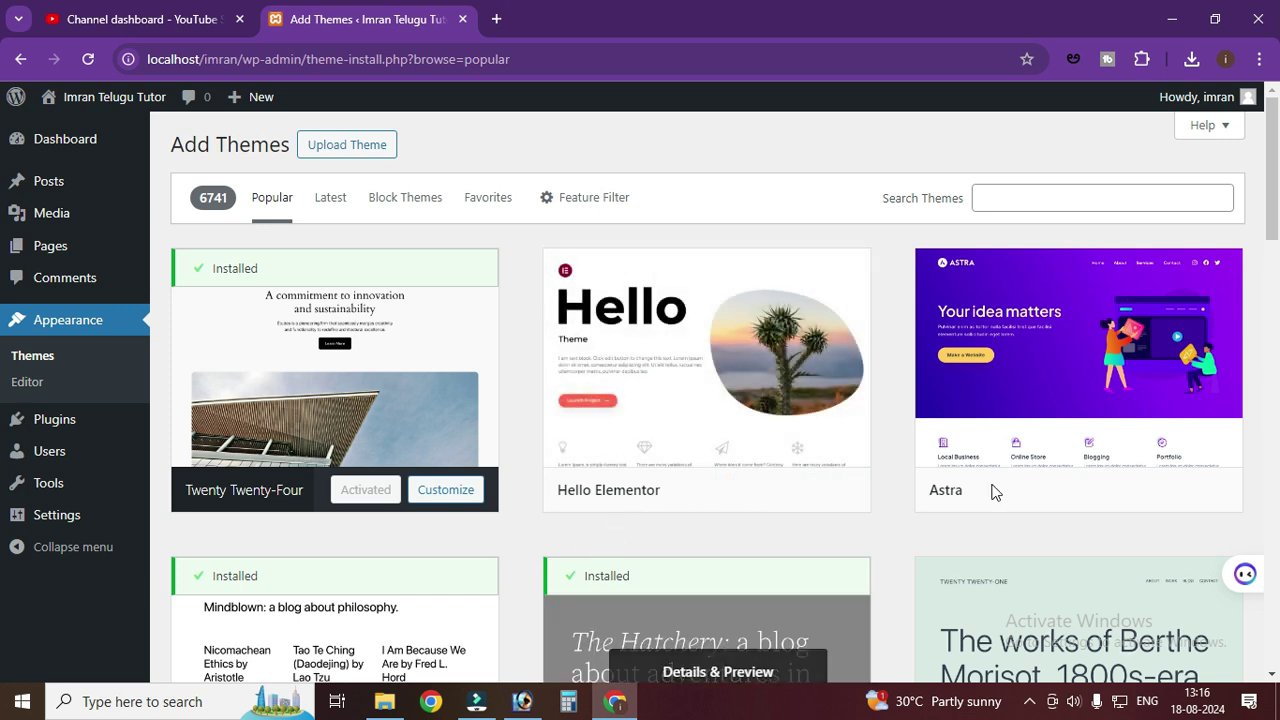
pyautogui.scroll(-8, 658, 440)
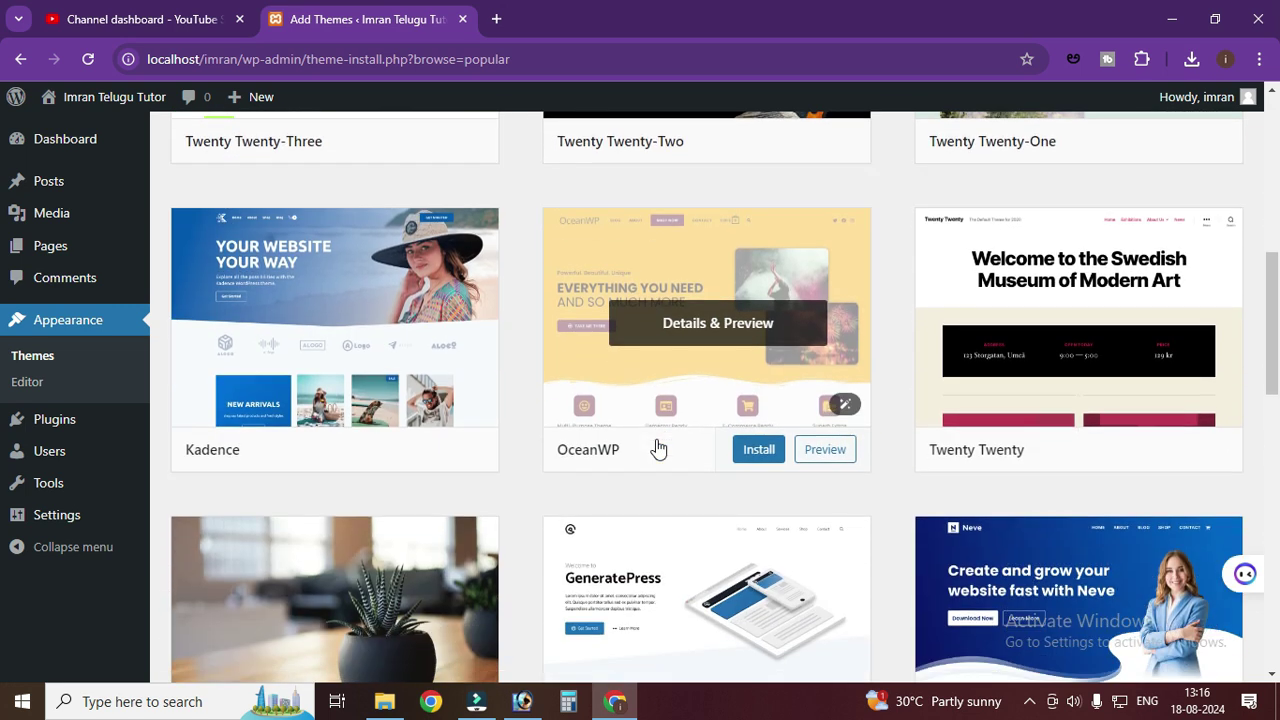
pyautogui.scroll(-1, 656, 451)
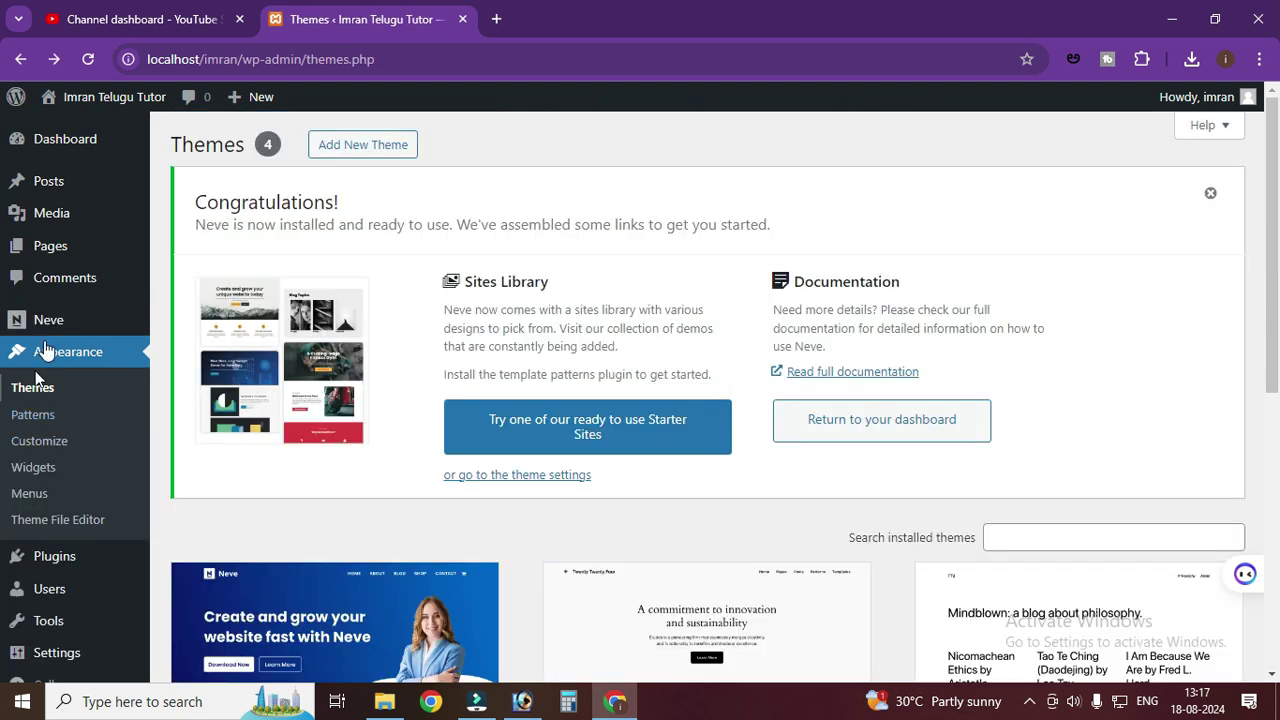
pyautogui.moveTo(23, 139)
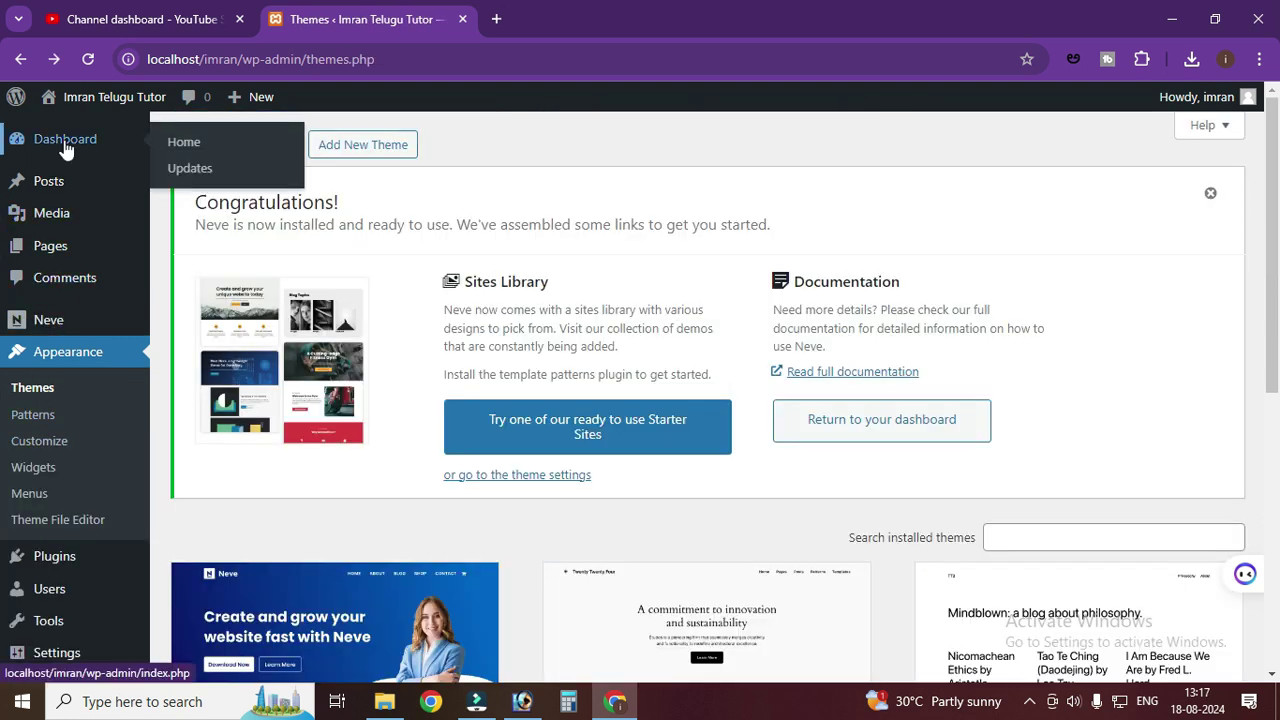